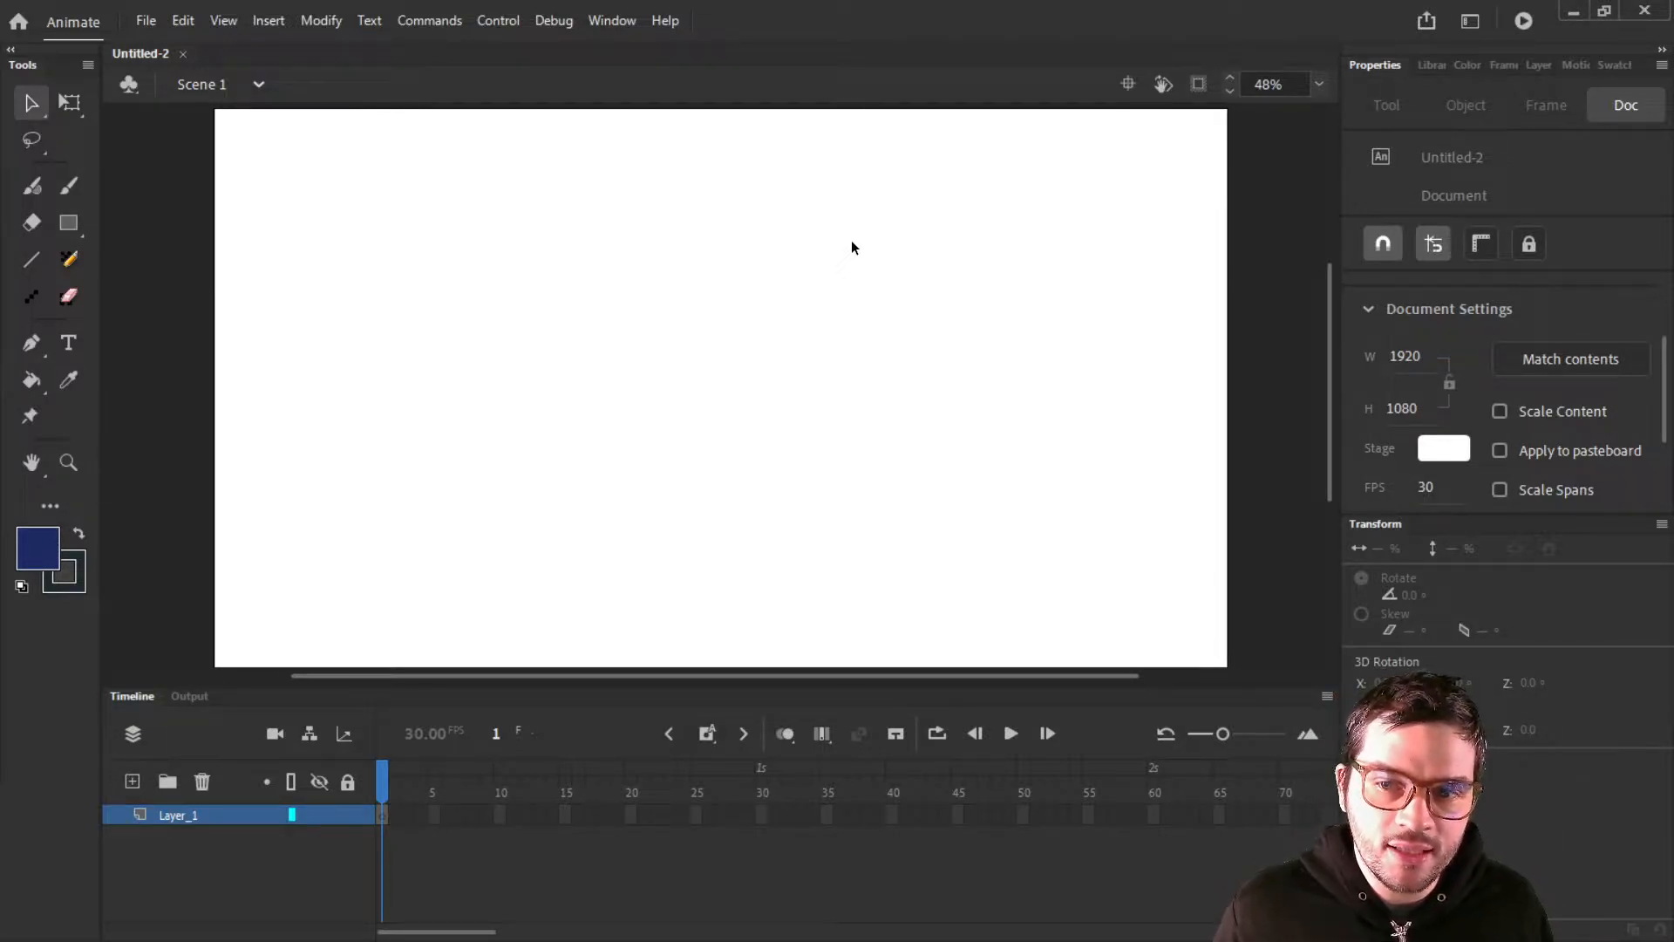
Activate the Classic Brush and look over the list of available workspaces
left_click(70, 189)
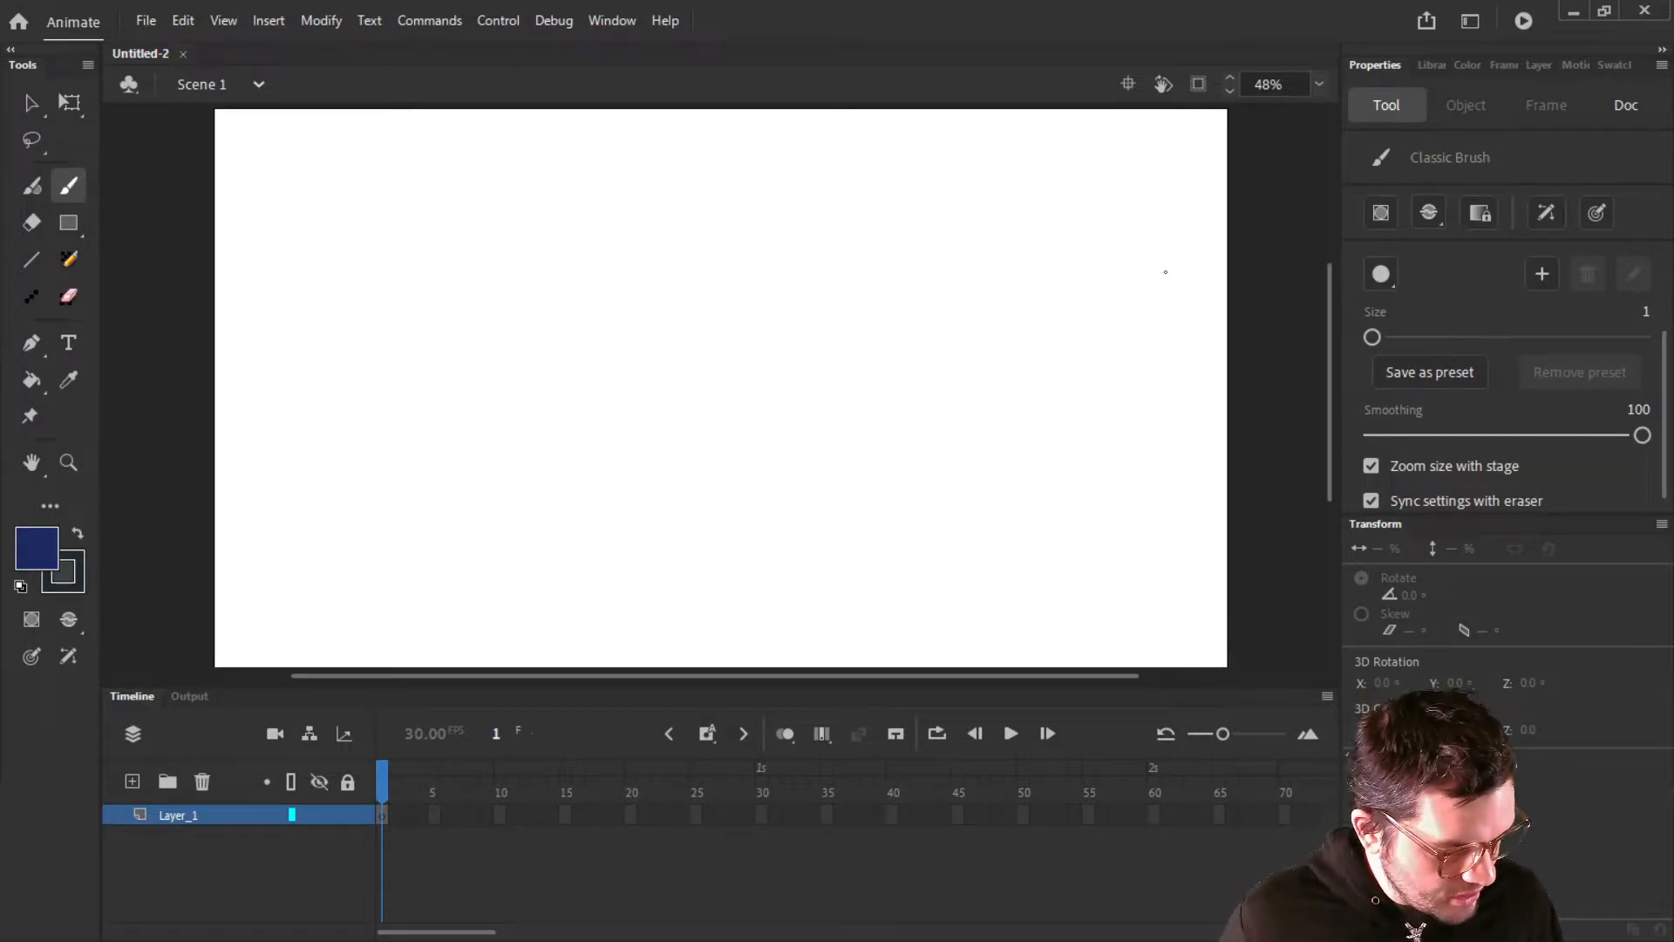
left_click(601, 21)
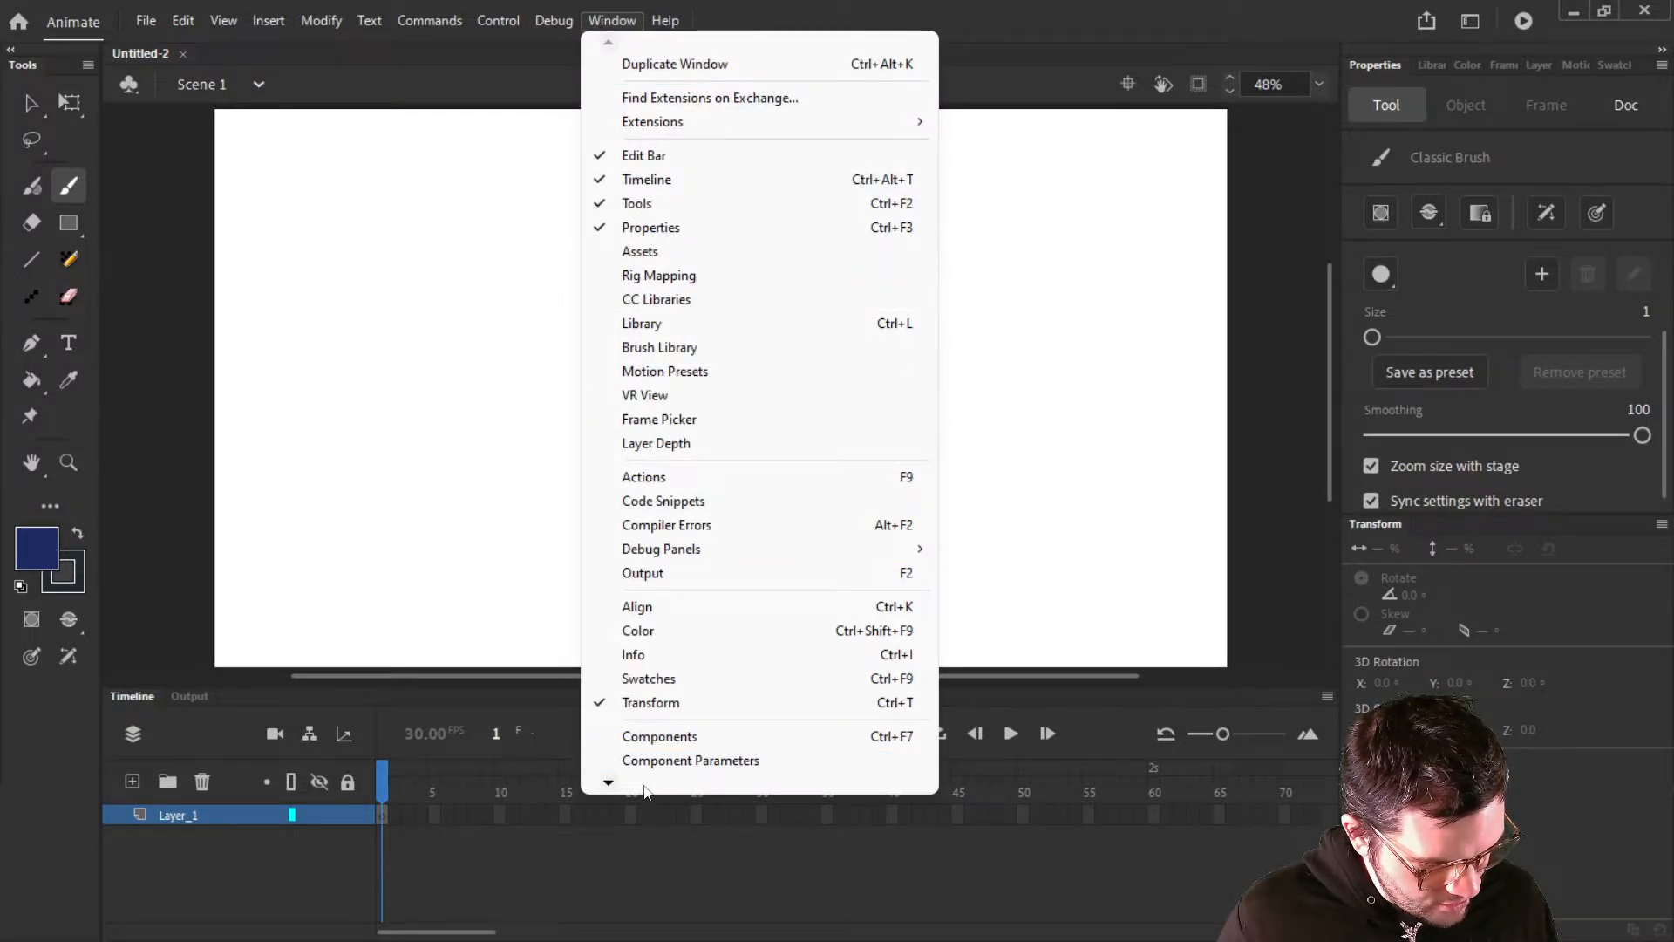
mouse_move(646, 790)
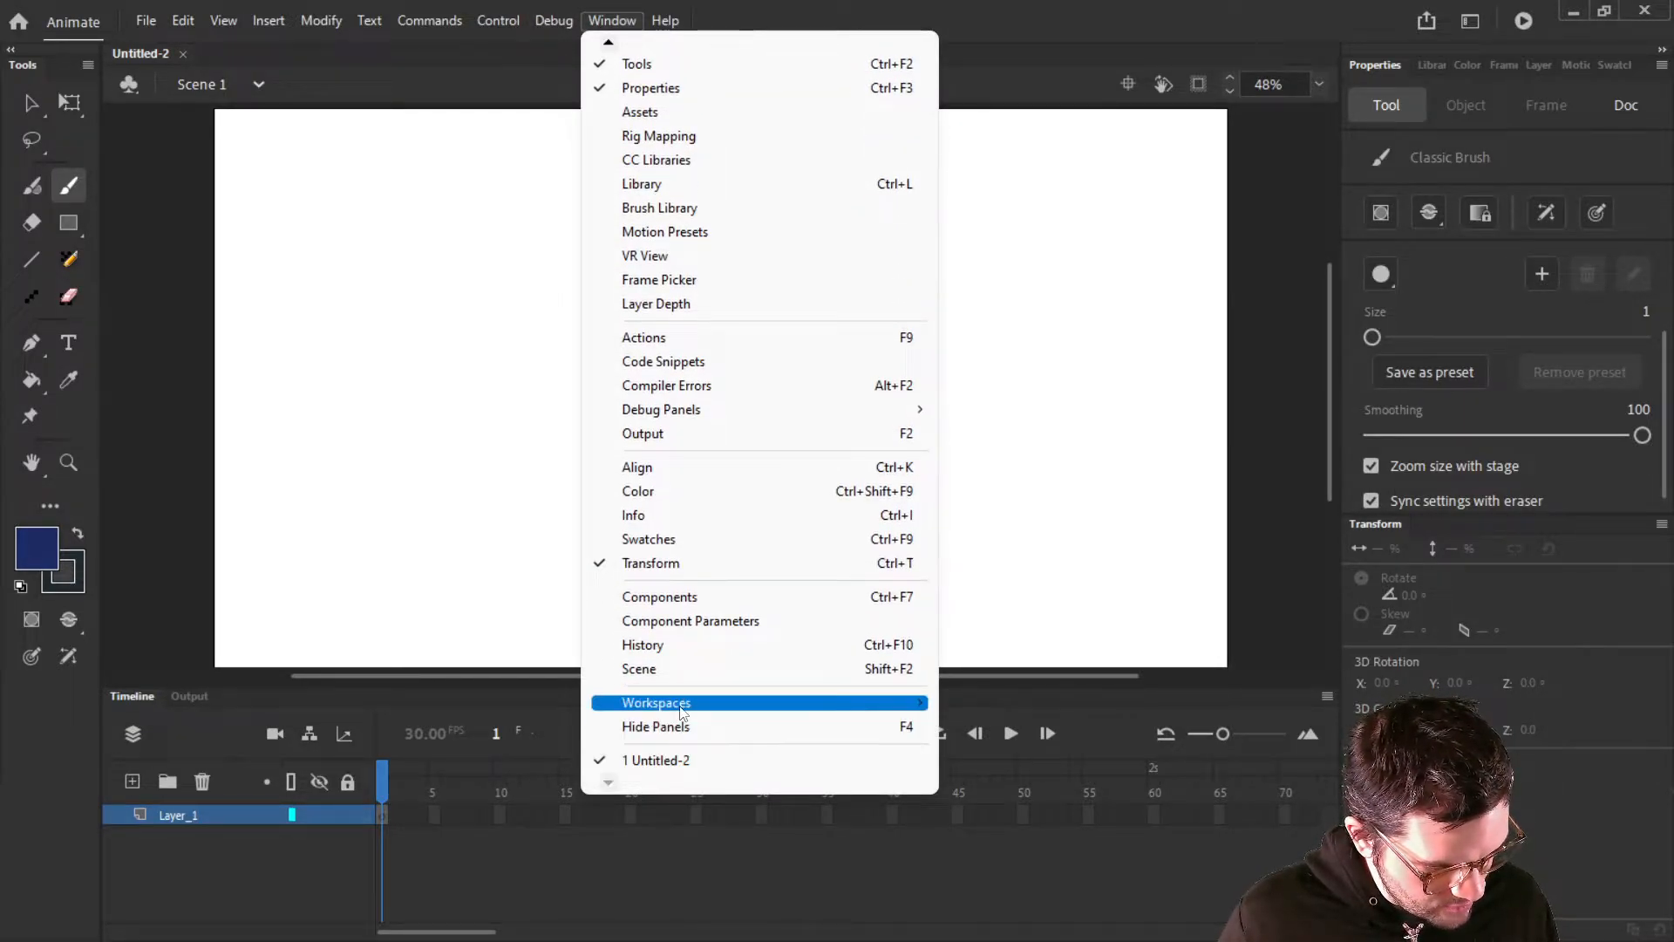
mouse_move(681, 710)
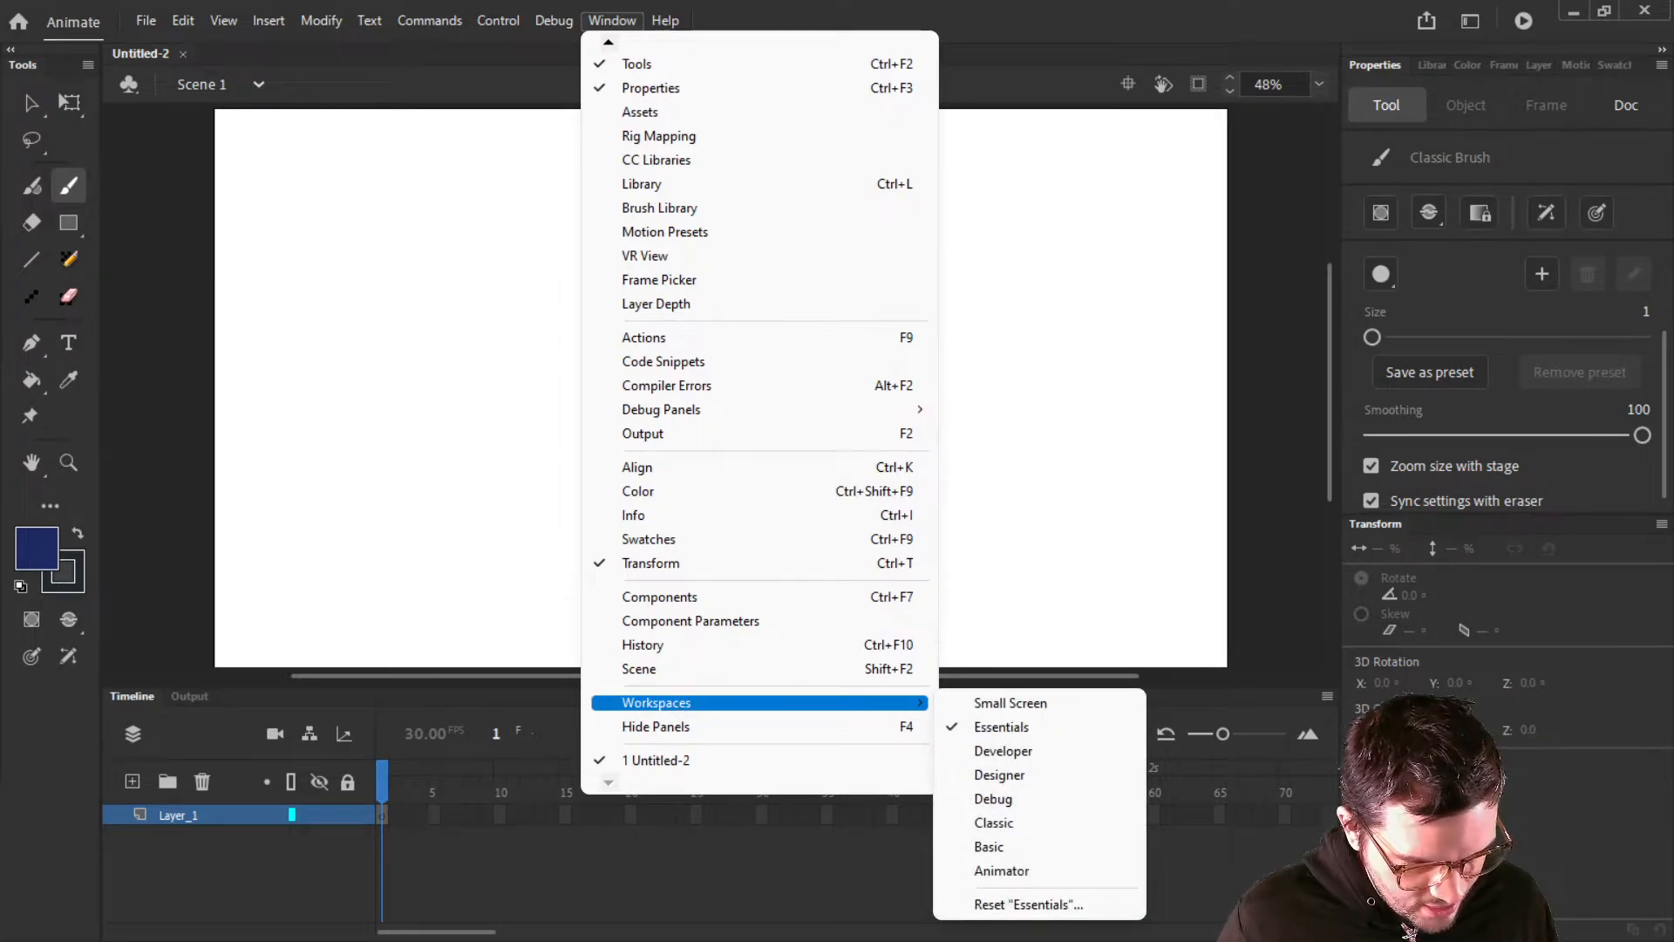
left_click(1023, 12)
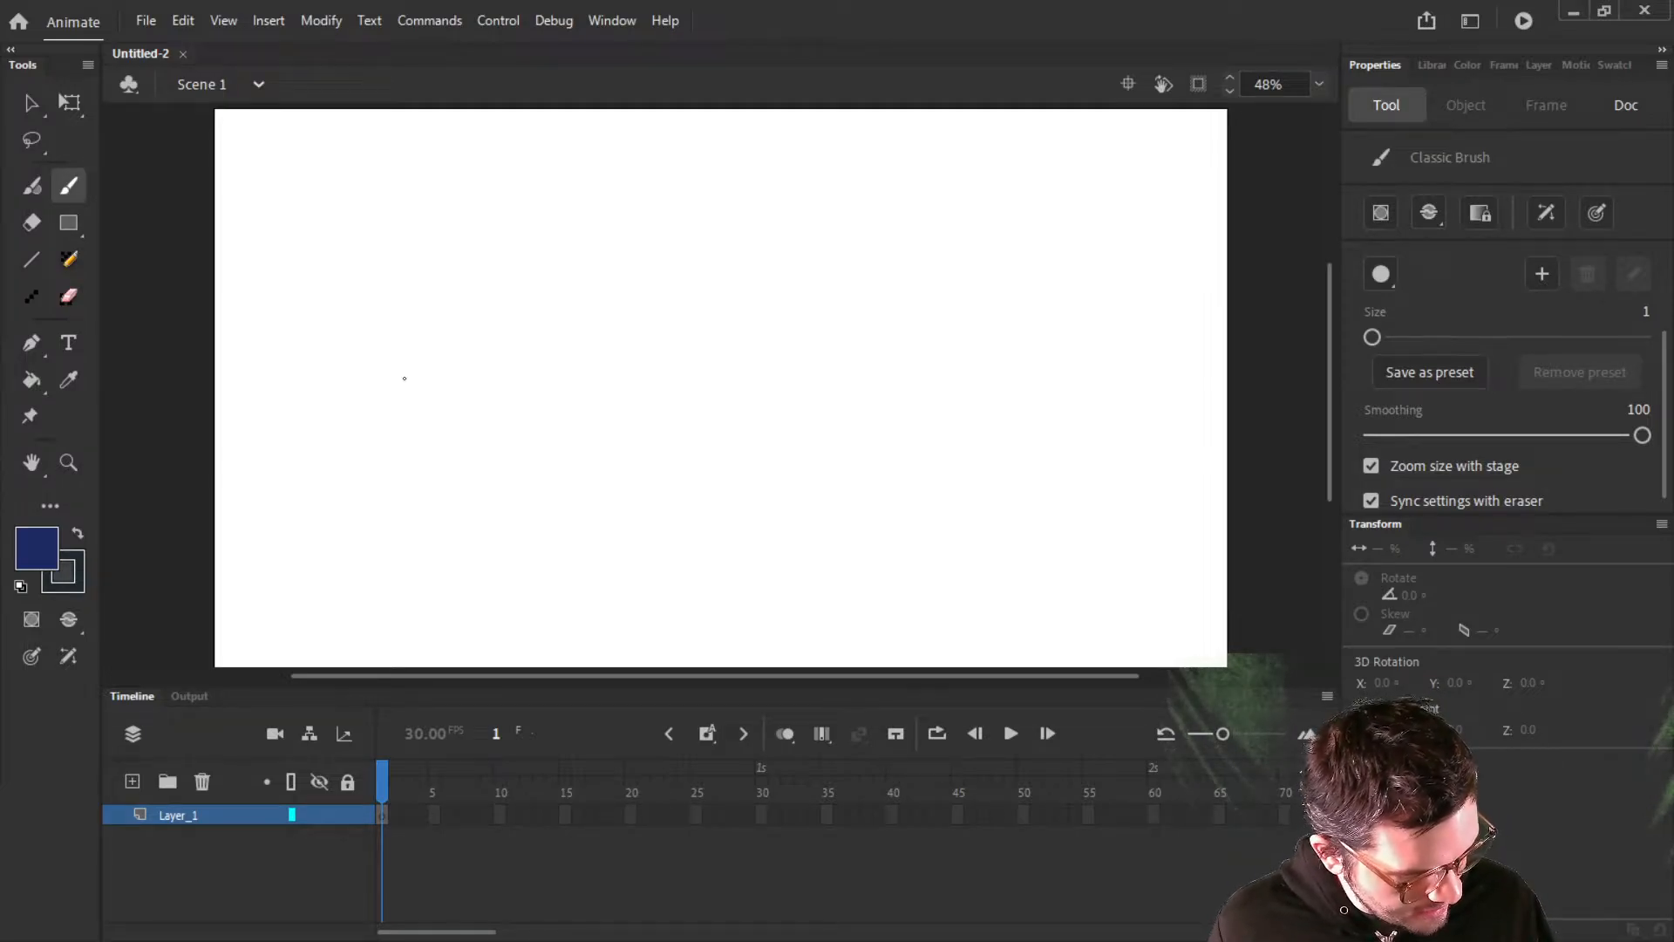
Draw a ball rising in an arc over frames 1 to 3, one freehand circle per blank keyframe
mouse_move(406, 462)
left_mouse_down()
mouse_move(375, 498)
mouse_move(395, 433)
left_mouse_up()
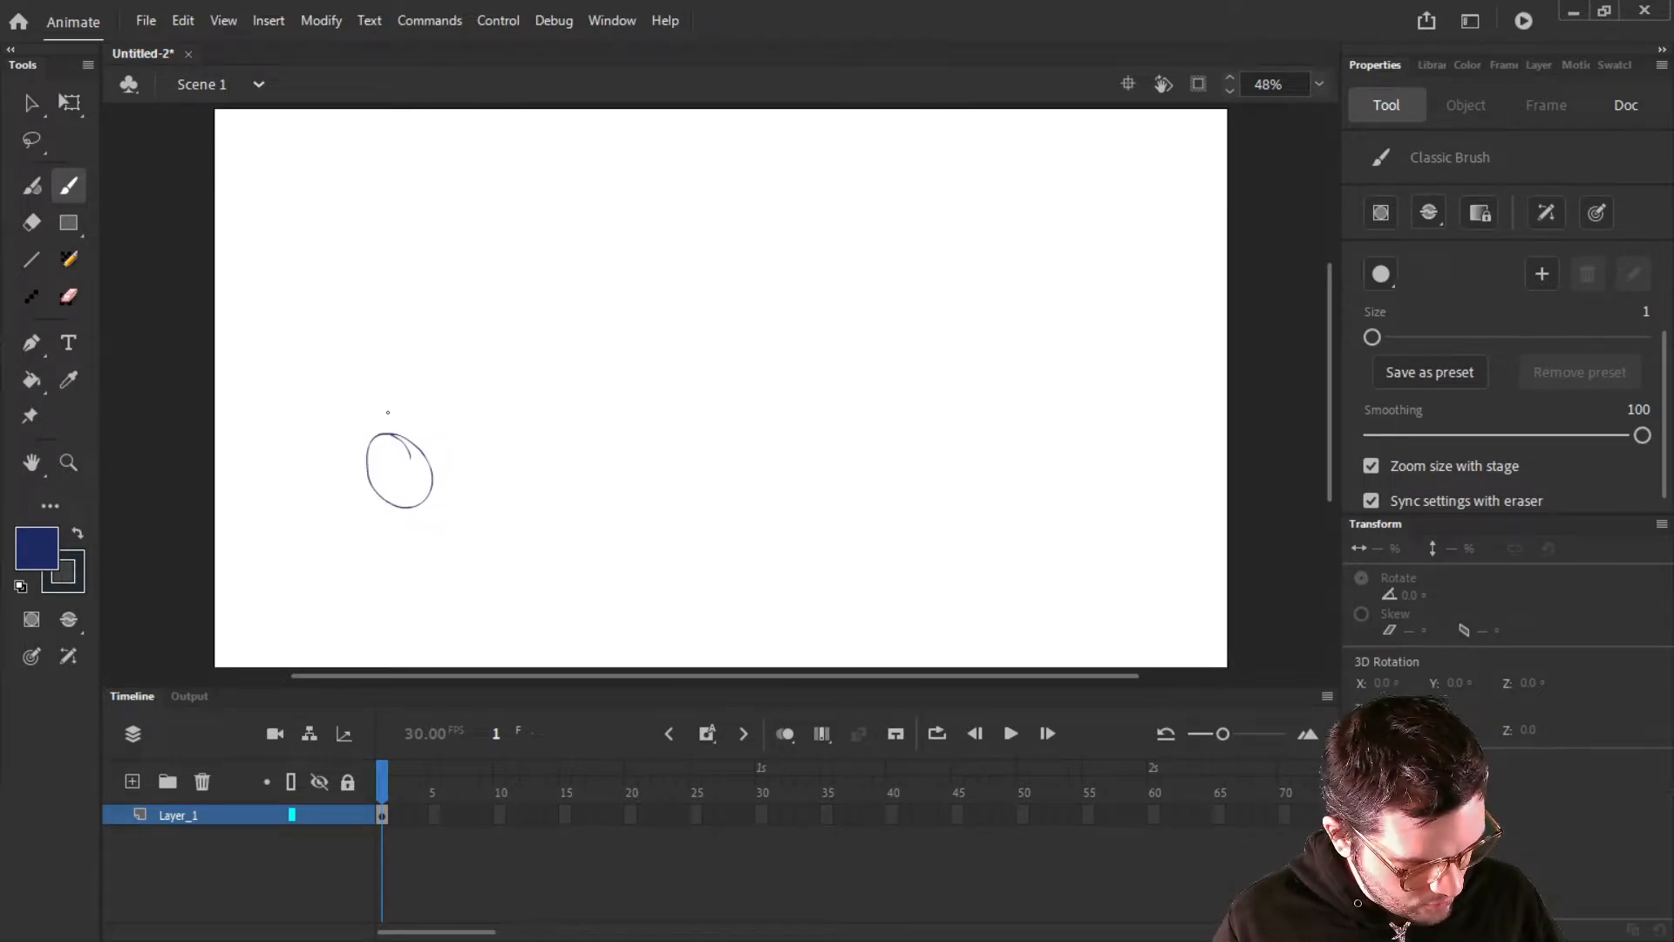
key("F7")
left_click_drag(441, 375, 480, 338)
key("F7")
mouse_move(658, 239)
left_mouse_down()
mouse_move(672, 321)
mouse_move(680, 261)
left_mouse_up()
Add blank keyframes at frames 4 and 5 and draw the ball descending toward the lower right of the stage
key("F7")
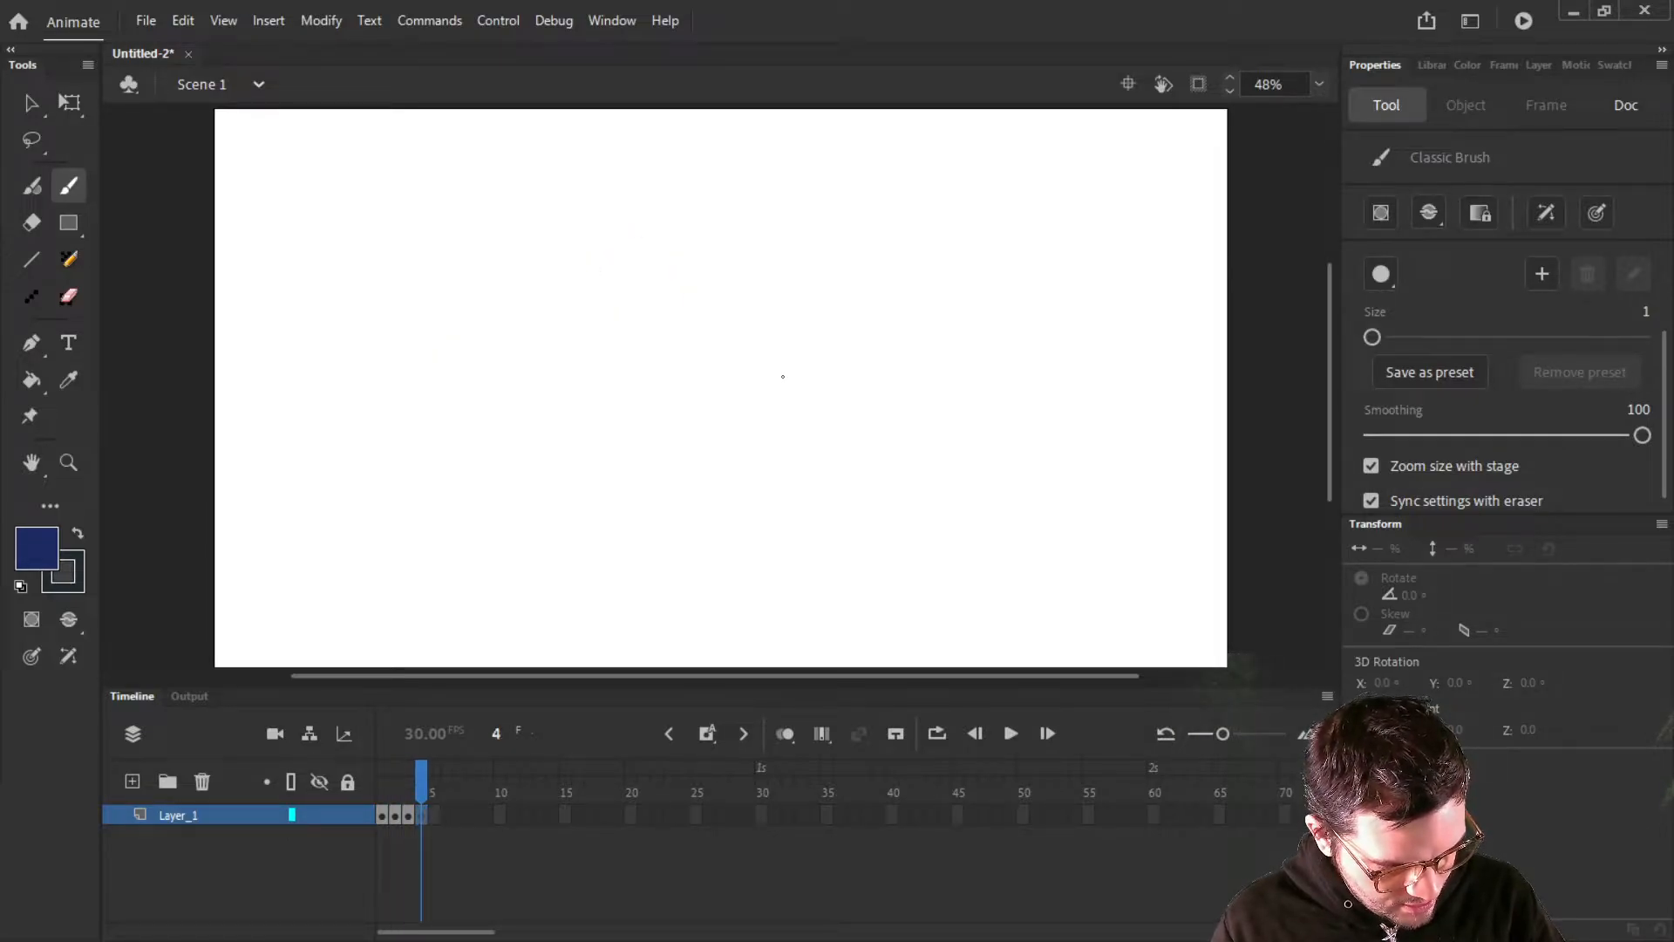
left_click_drag(750, 368, 800, 346)
left_click_drag(916, 490, 881, 465)
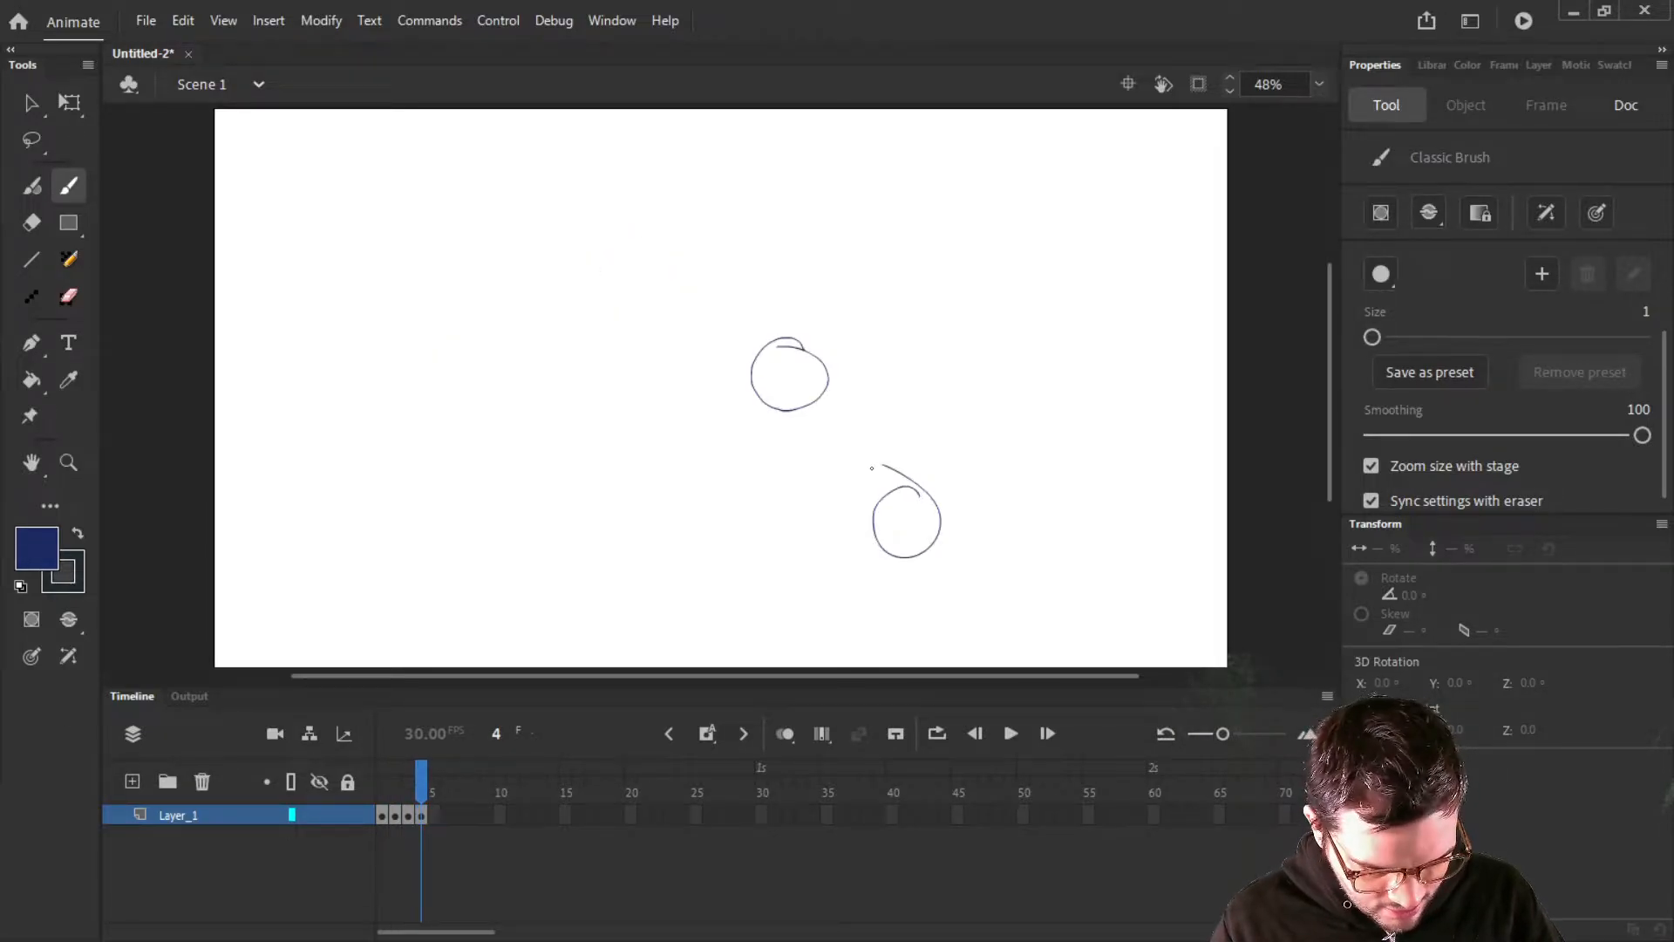
key("ctrl+z")
key("F7")
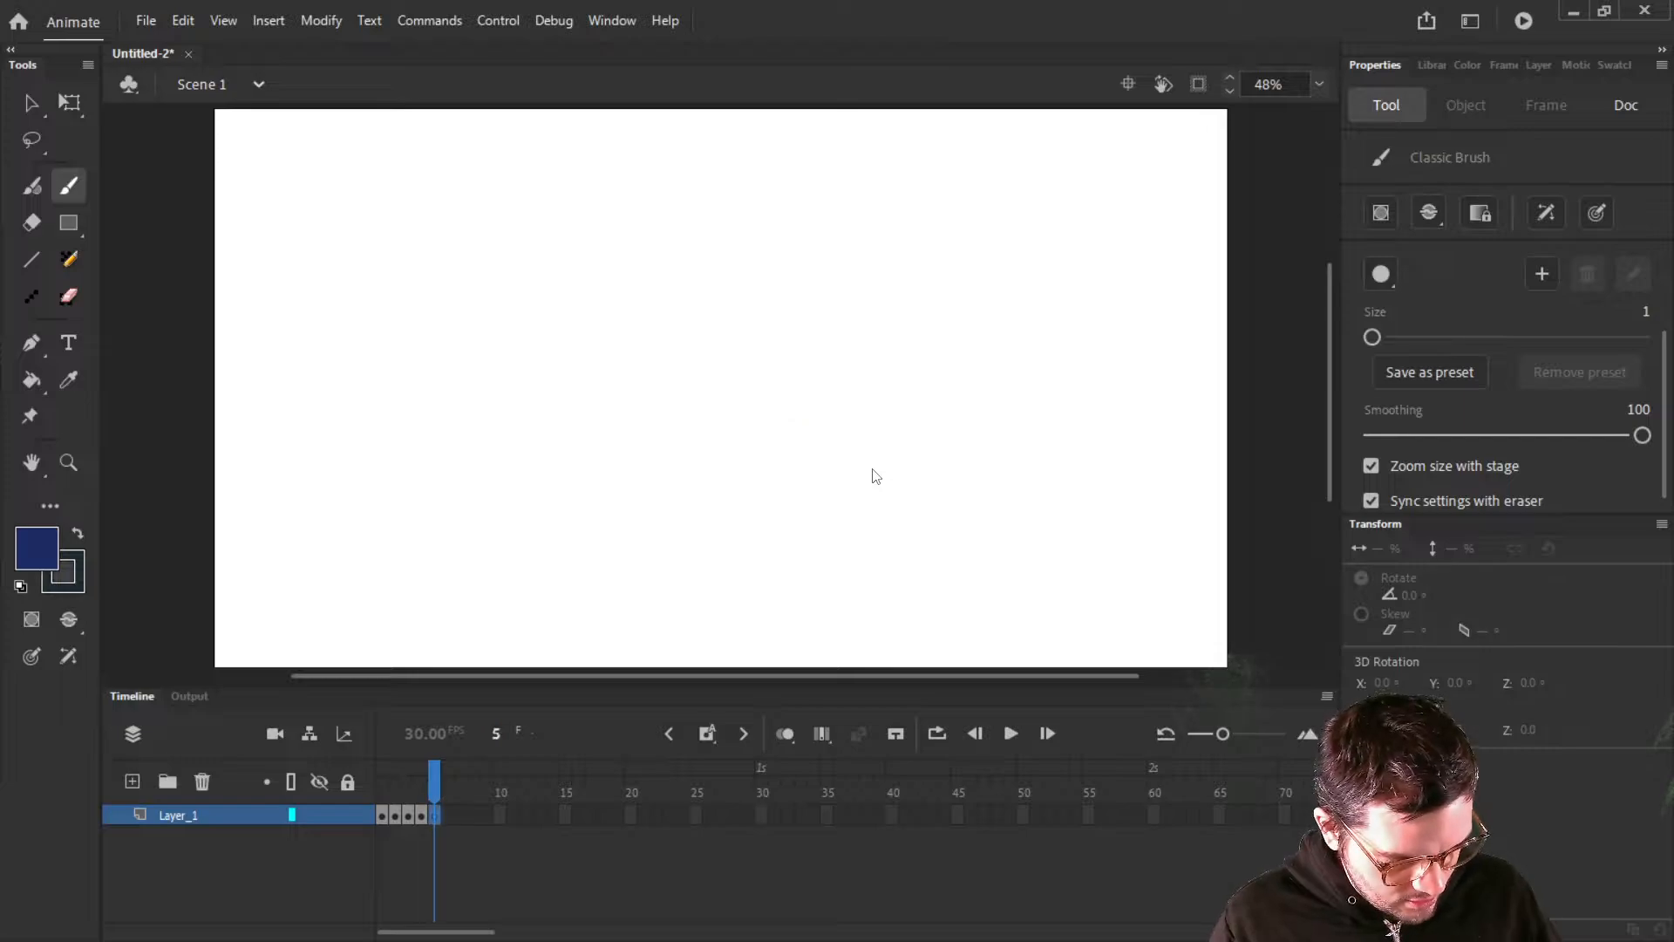
left_click_drag(889, 490, 884, 476)
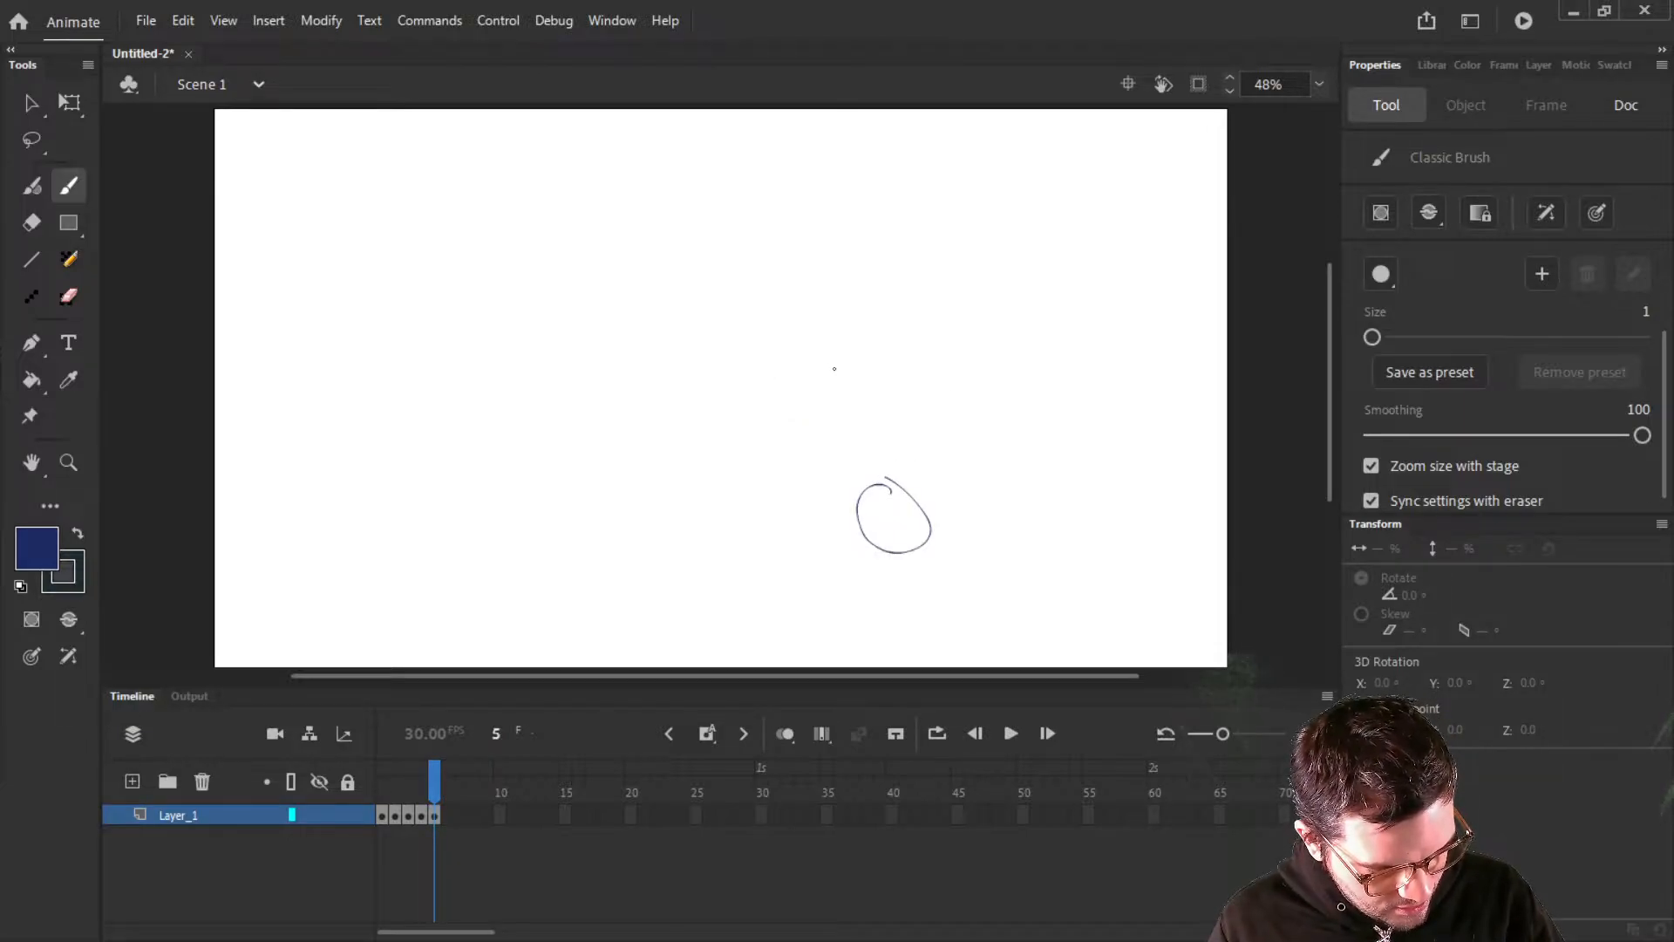
Draw the ball travelling back leftward in an arc on new blank keyframes 6, 7 and 8
left_click_drag(834, 369, 816, 353)
key("ctrl+z")
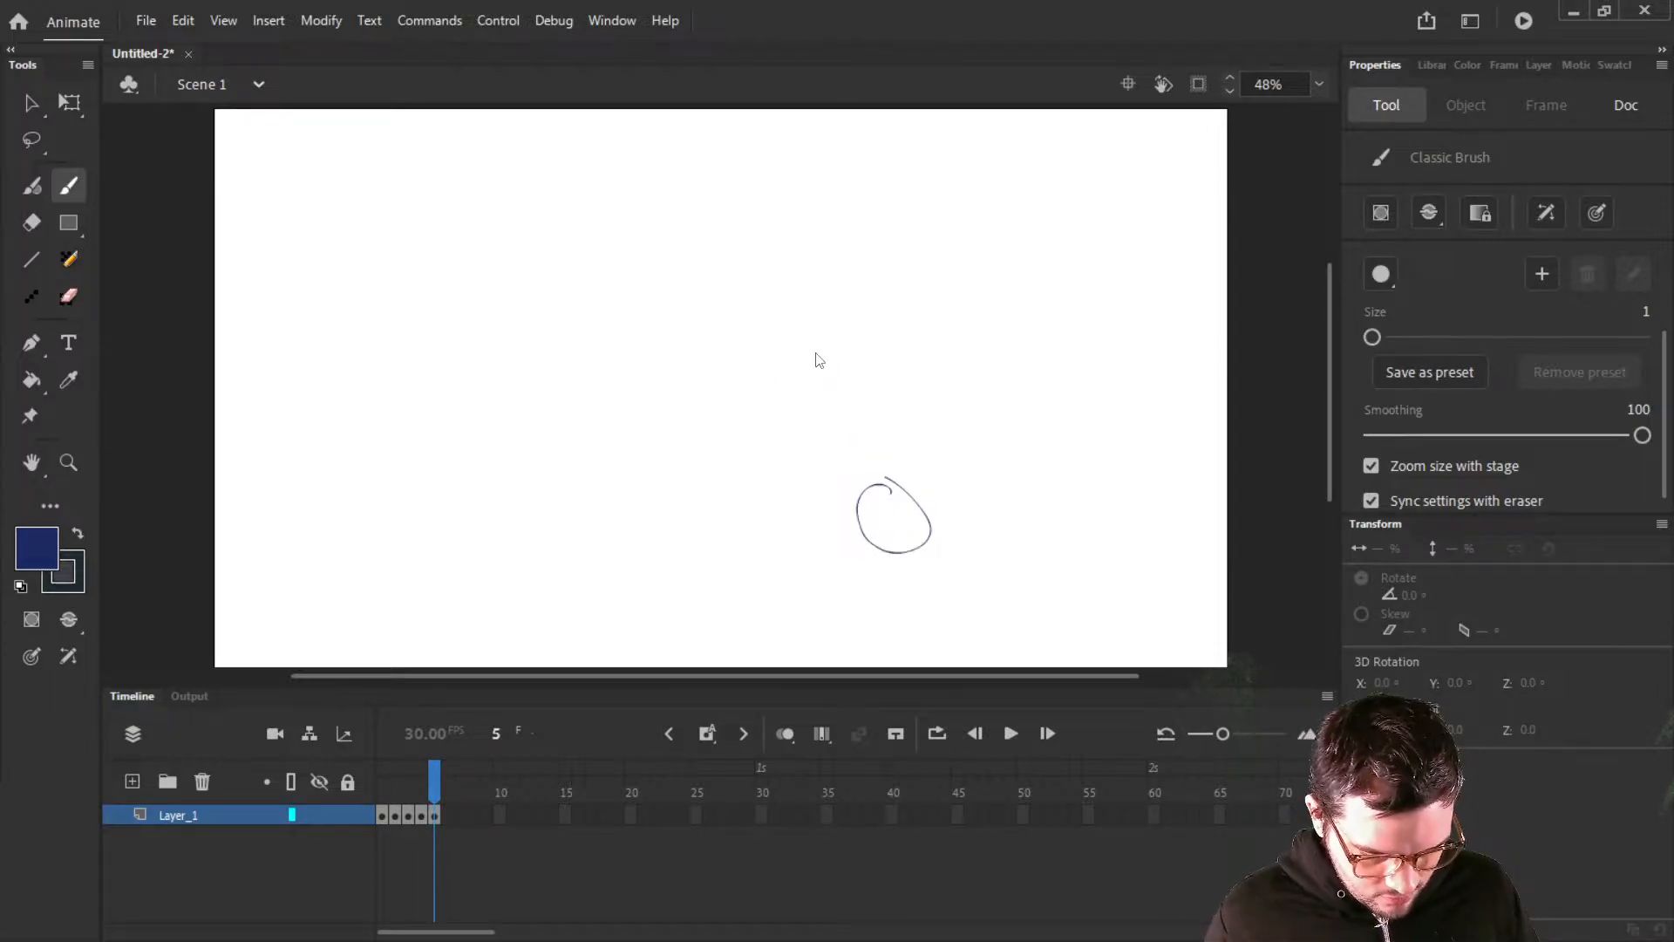
key("F7")
mouse_move(812, 372)
left_mouse_down()
mouse_move(800, 440)
mouse_move(812, 371)
left_mouse_up()
key("F7")
left_click_drag(684, 243, 678, 231)
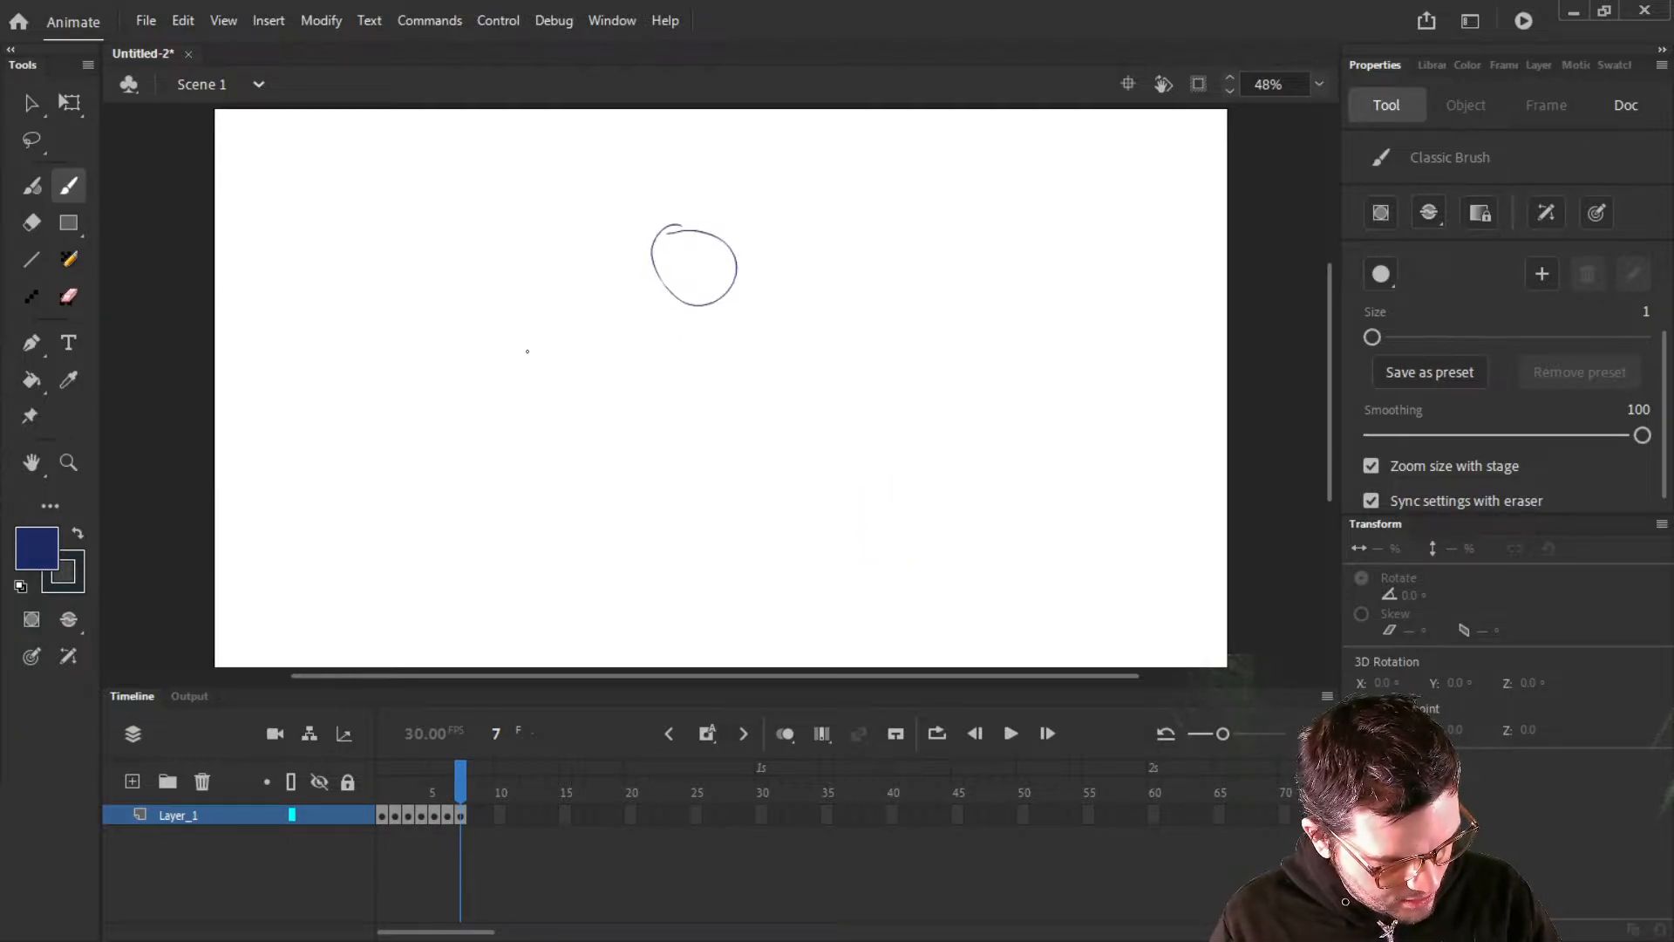
key("F7")
mouse_move(494, 337)
left_mouse_down()
mouse_move(516, 330)
mouse_move(487, 339)
left_mouse_up()
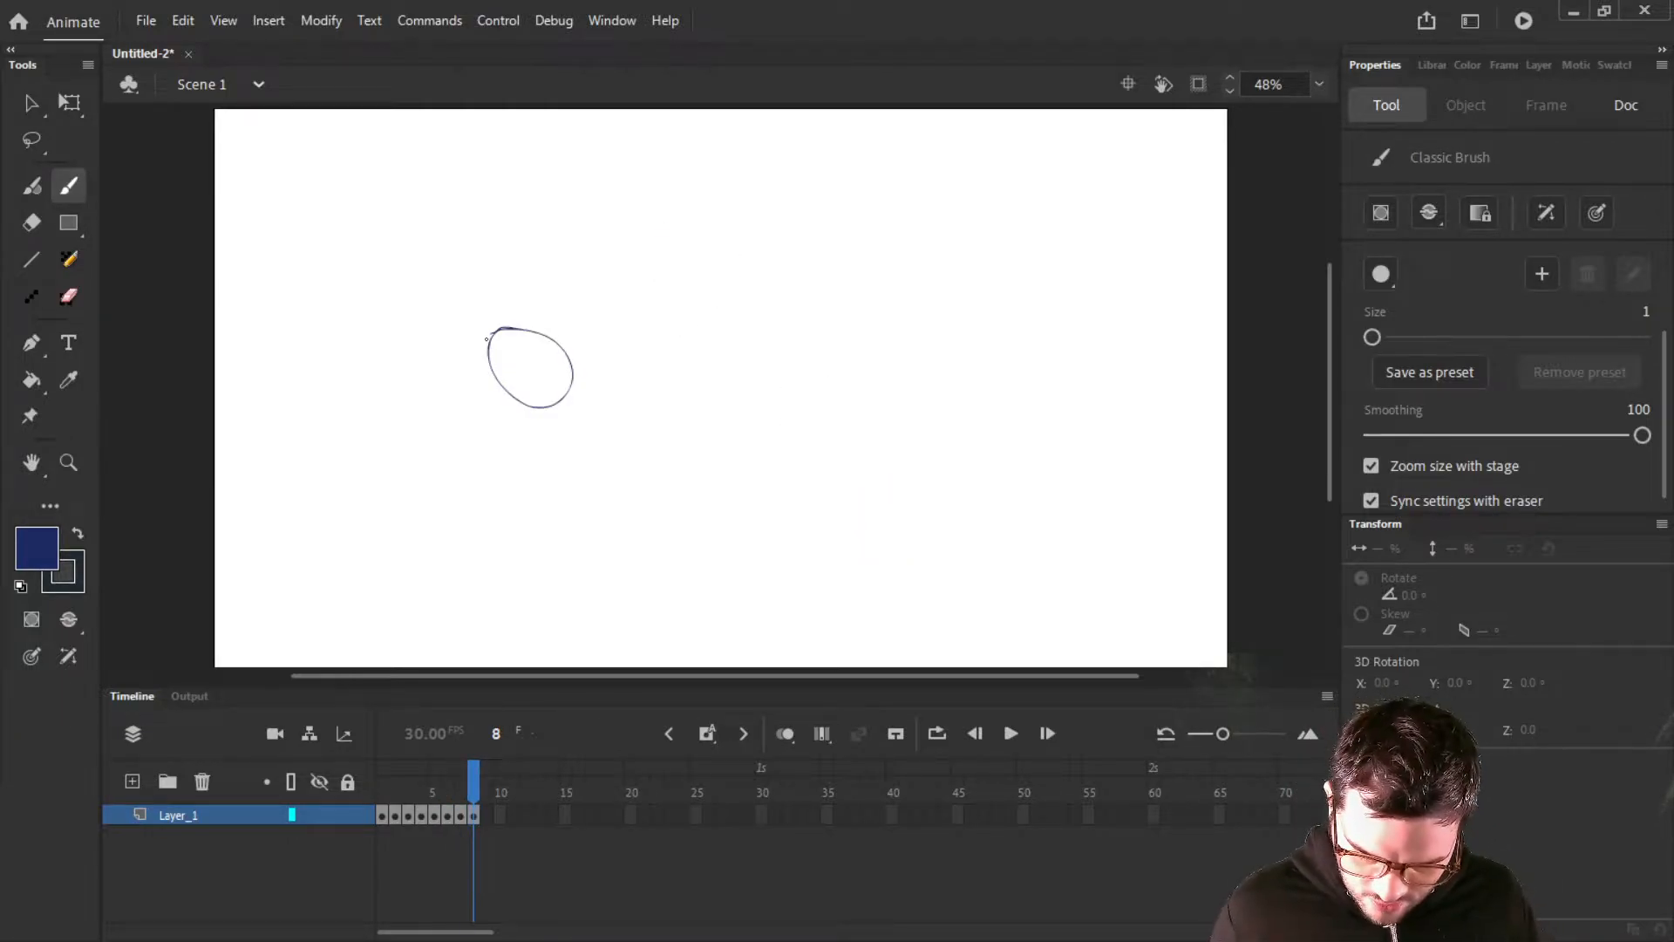
Play back the hand-drawn ball animation
key("Return")
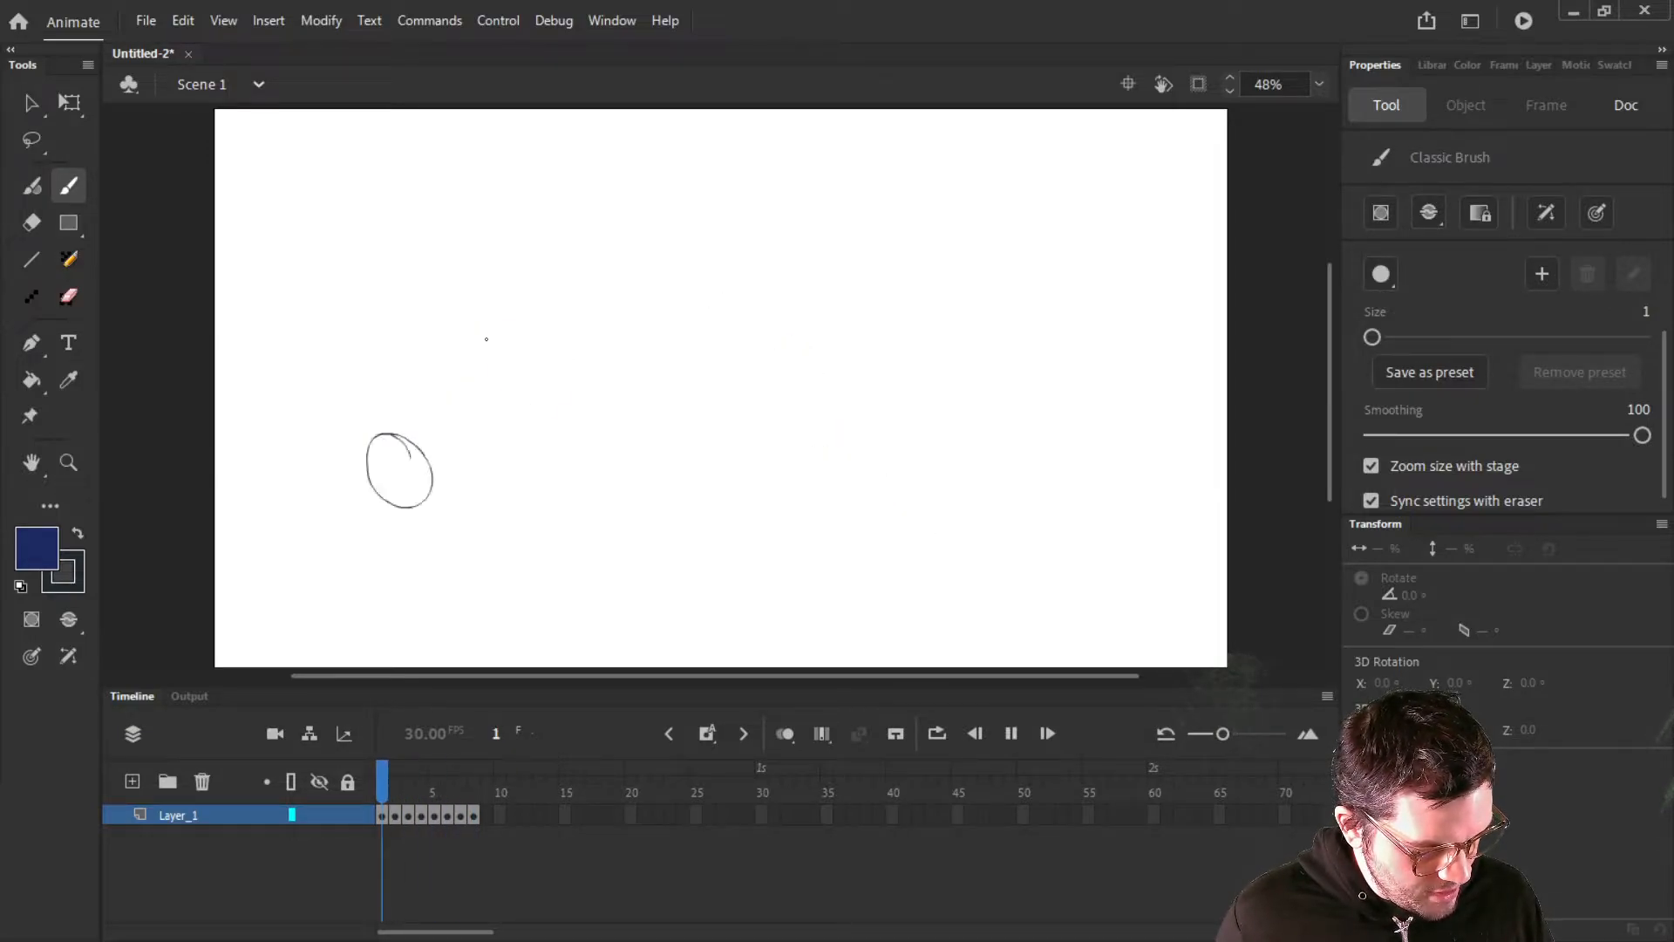
key("Return")
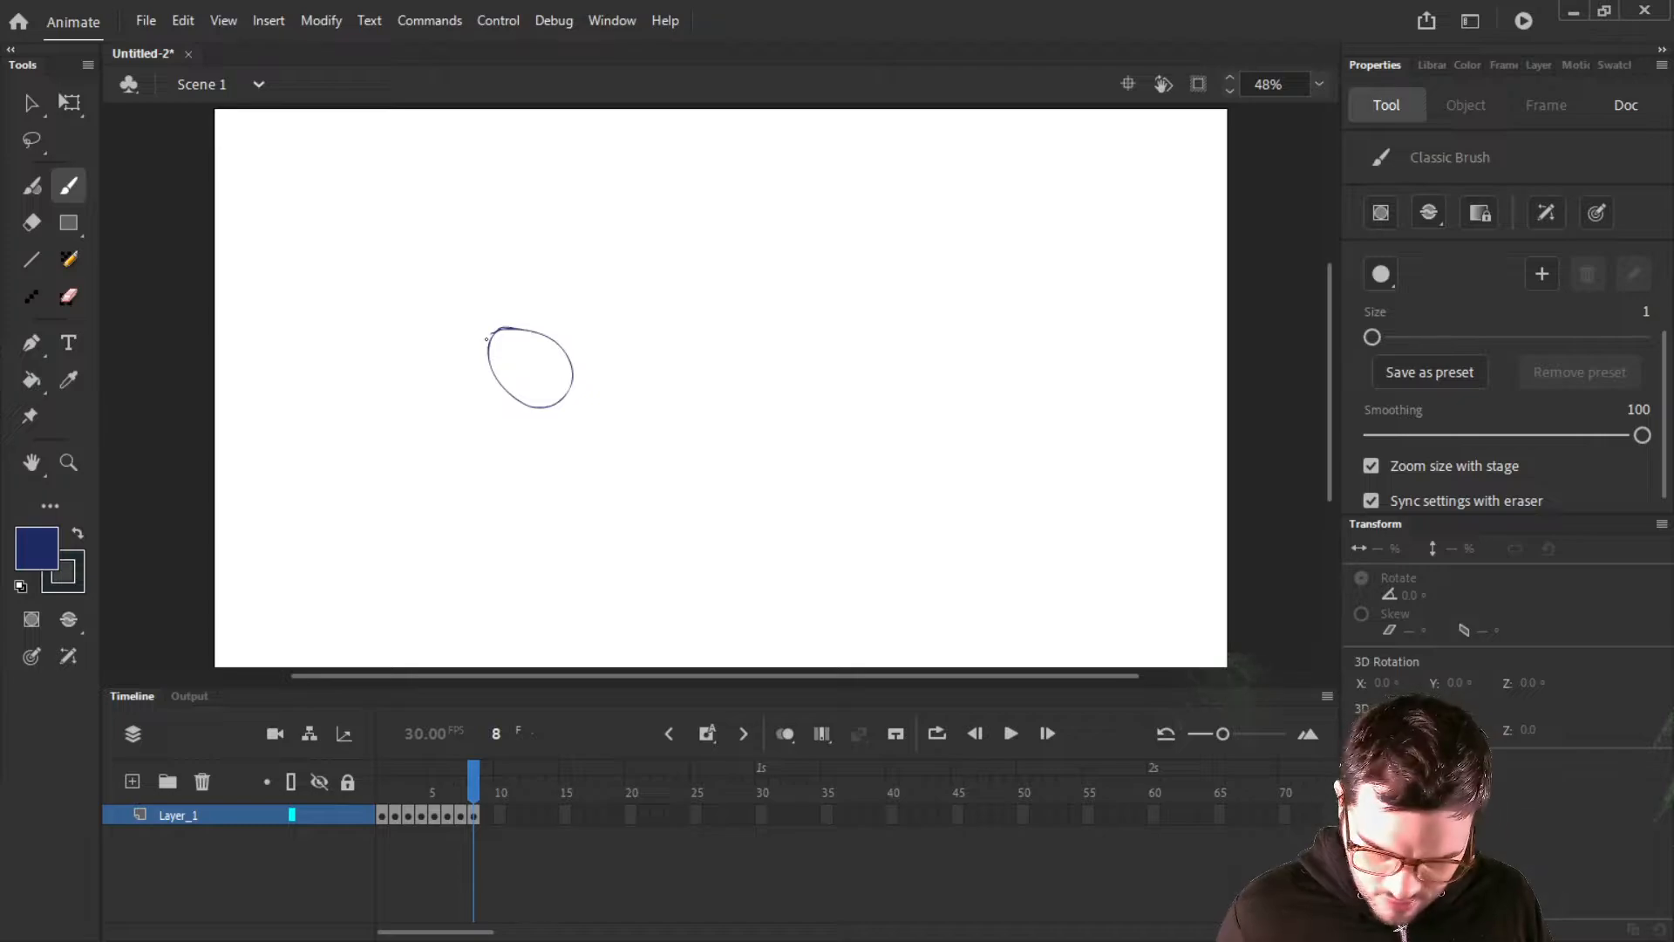
key("Return")
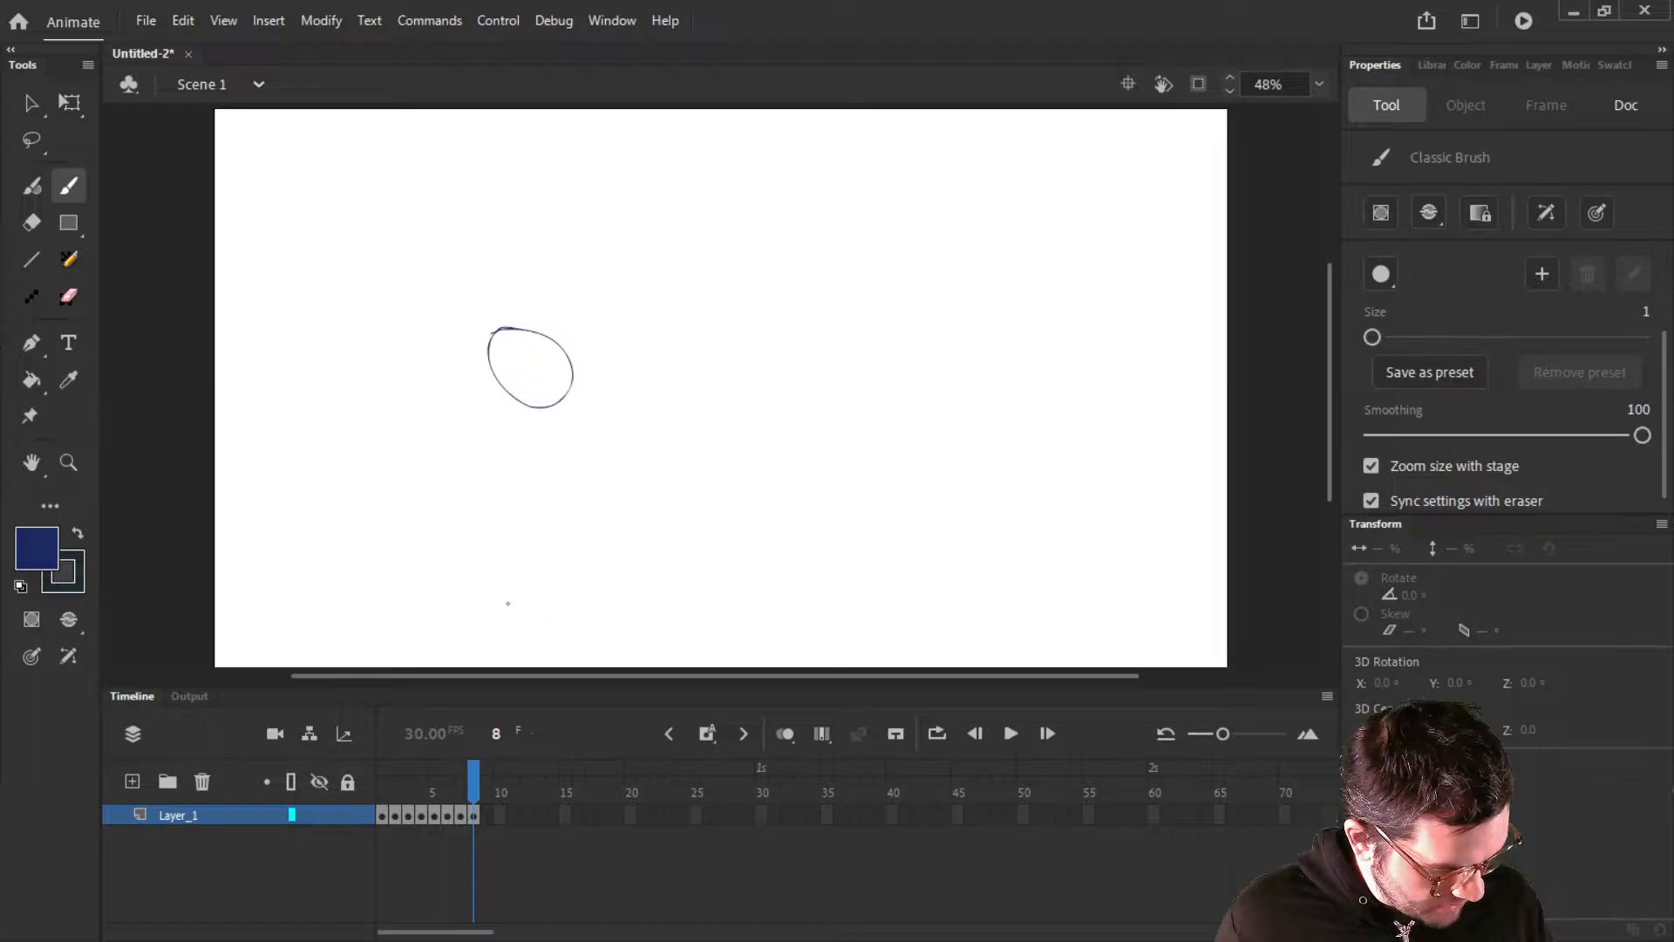
Add a layer above the ball drawings and extend its frames to frame 60
left_click(132, 781)
left_click(176, 818)
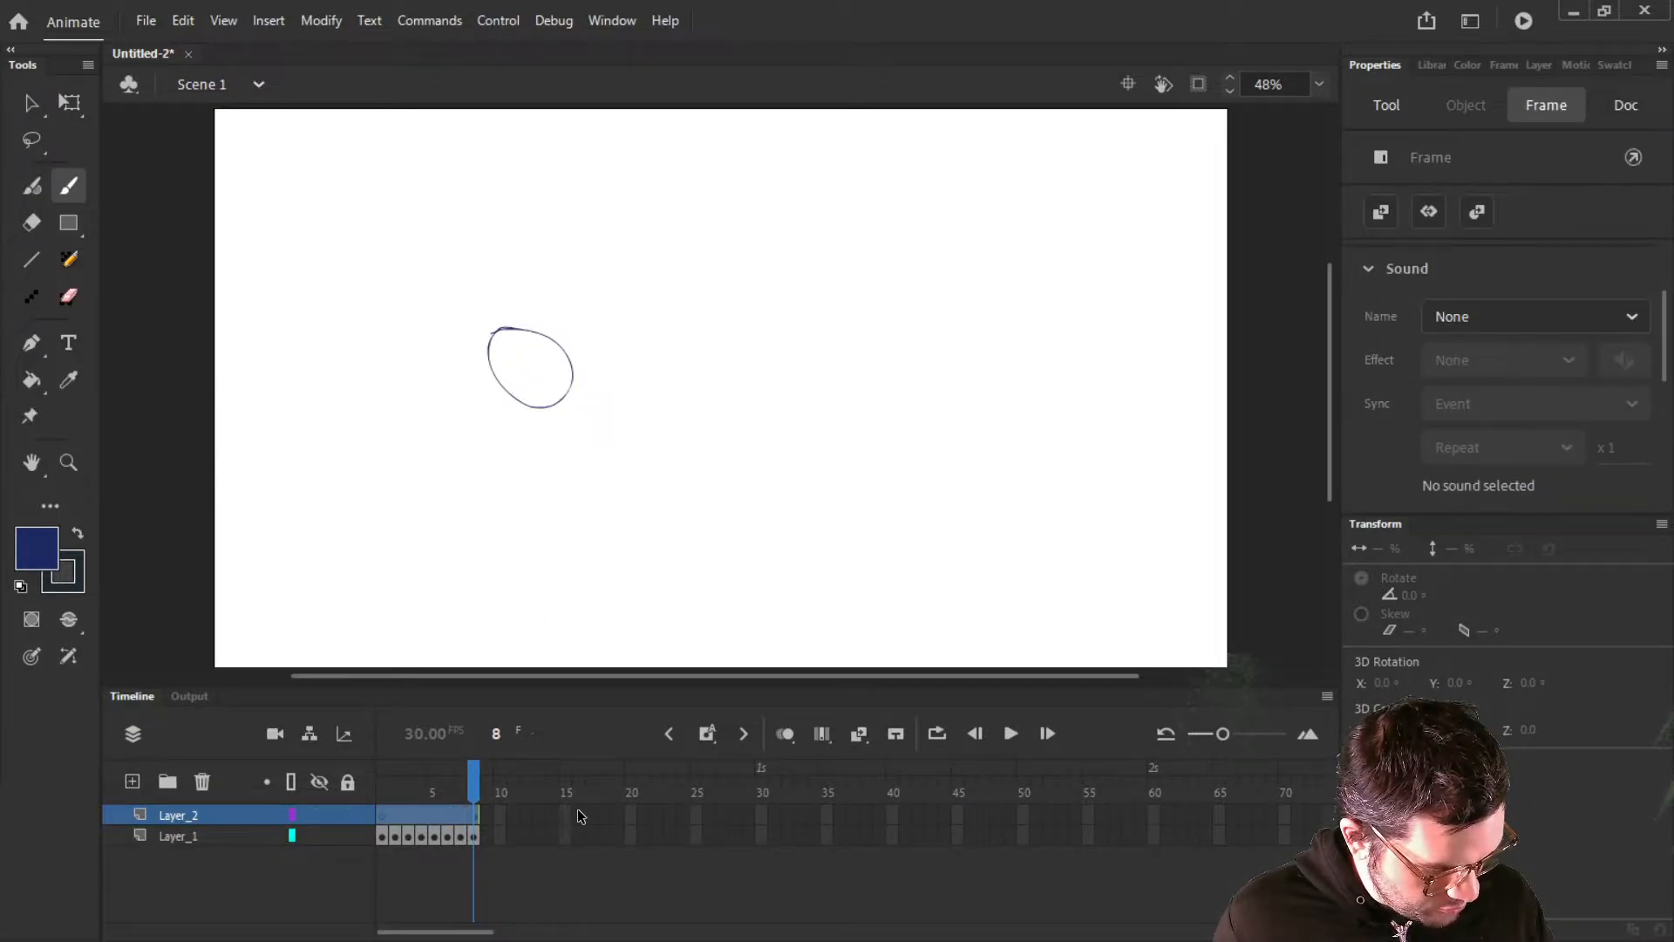
right_click(1155, 813)
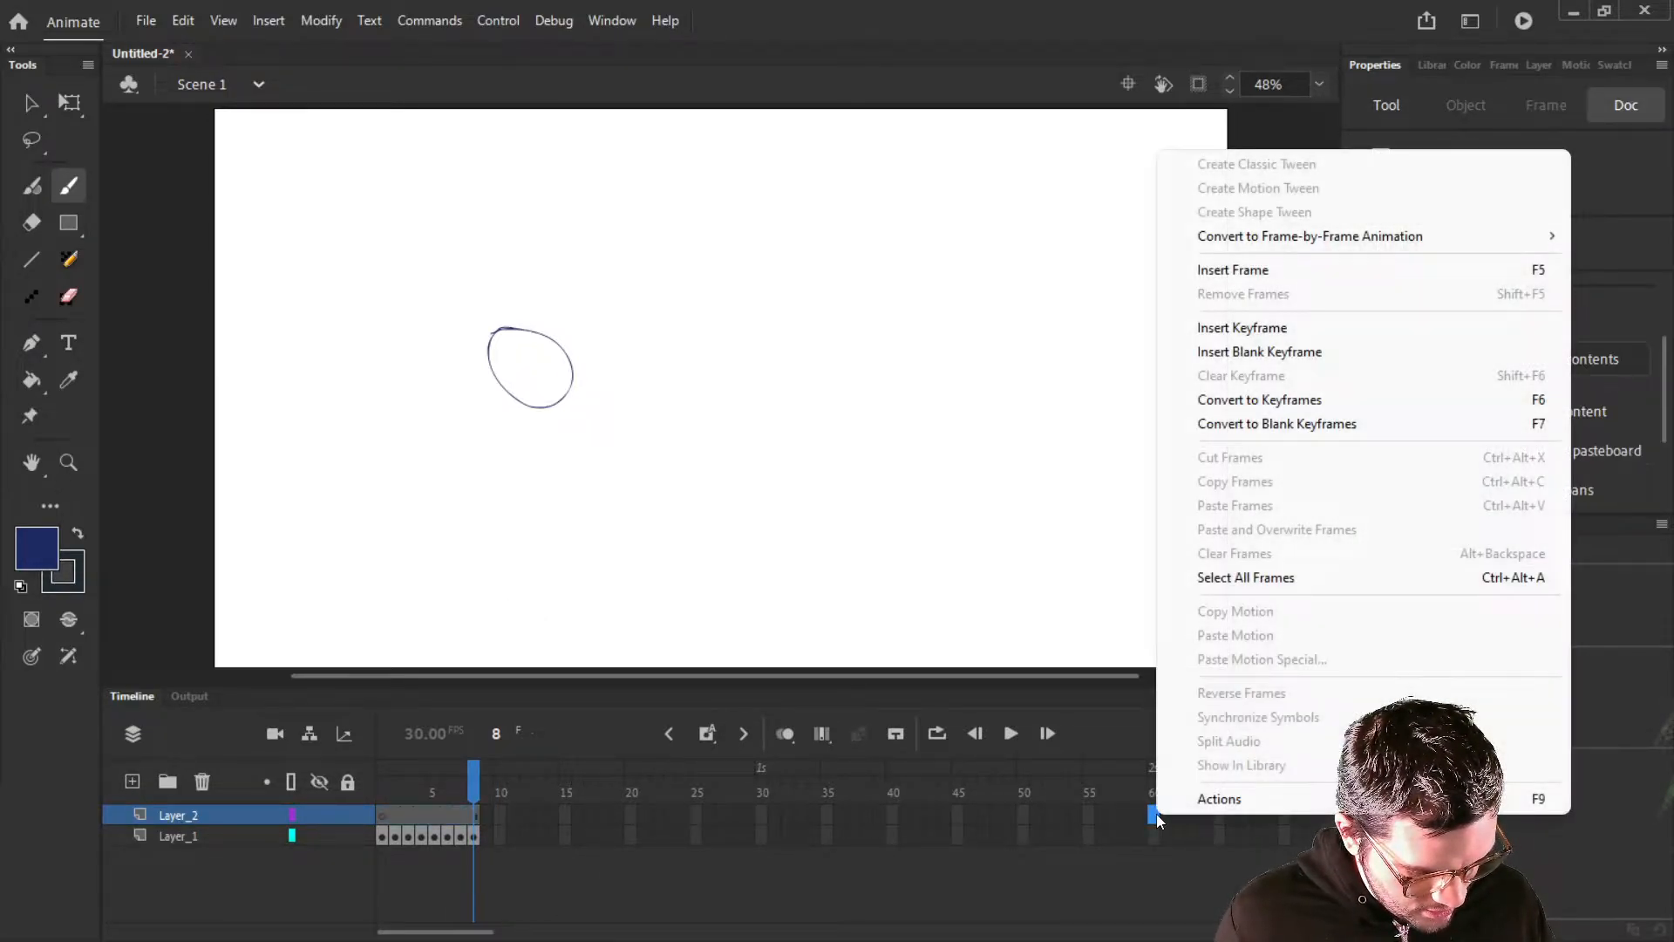
left_click(1341, 278)
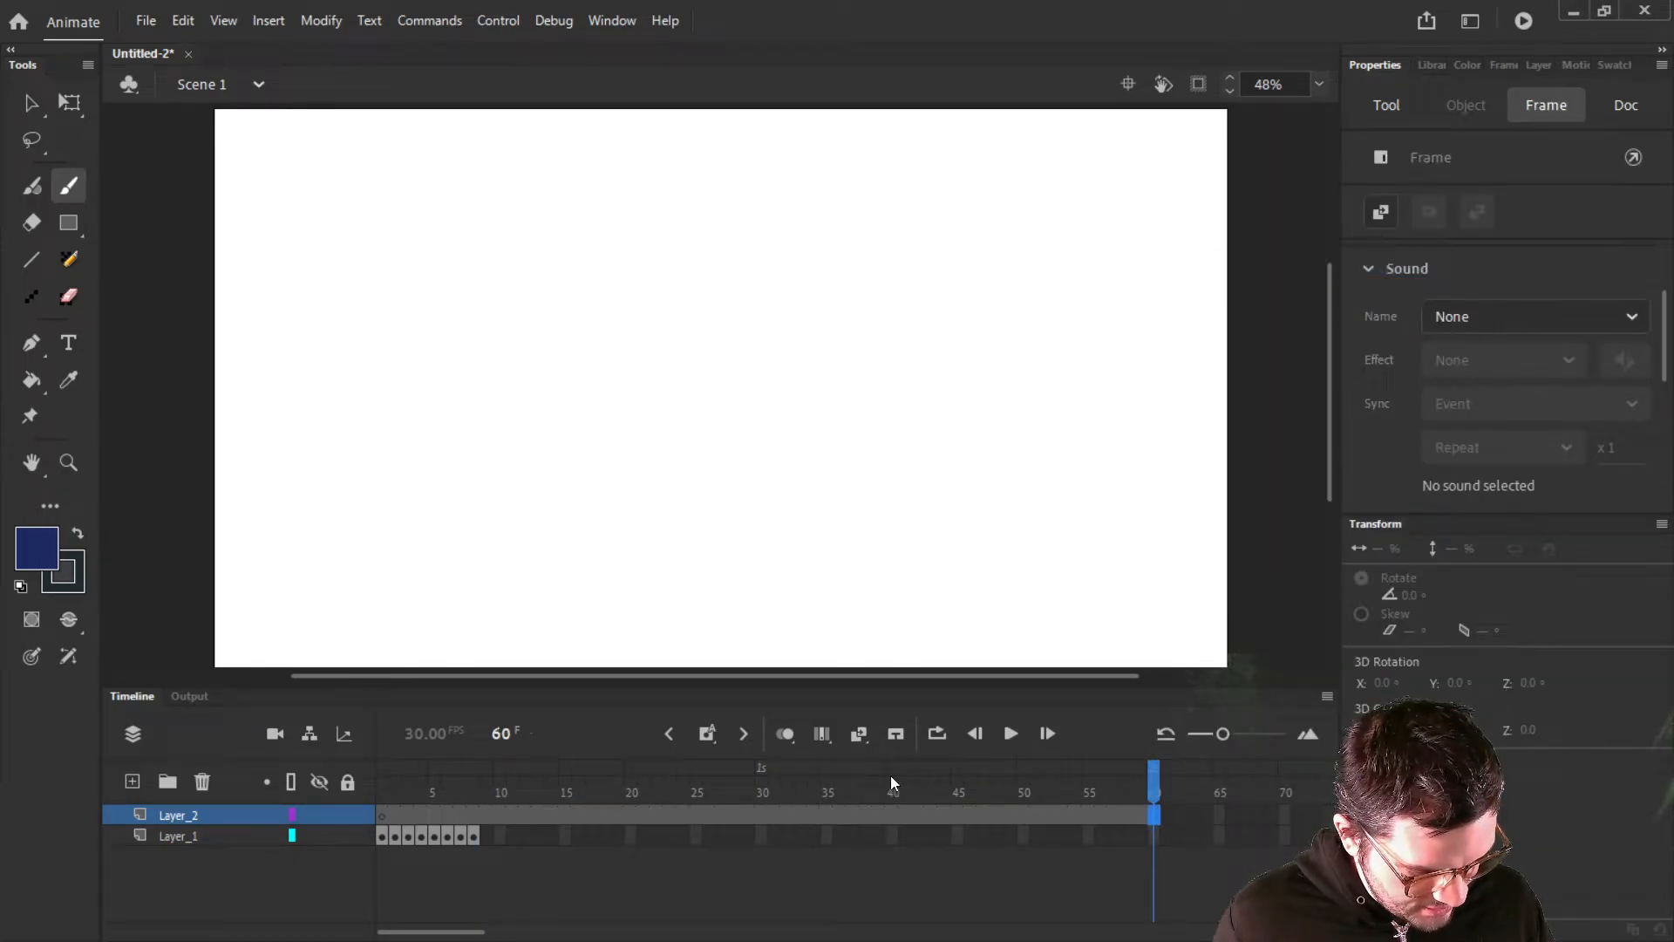
Play the extended timeline from frame 1 and stop it partway
left_click(975, 733)
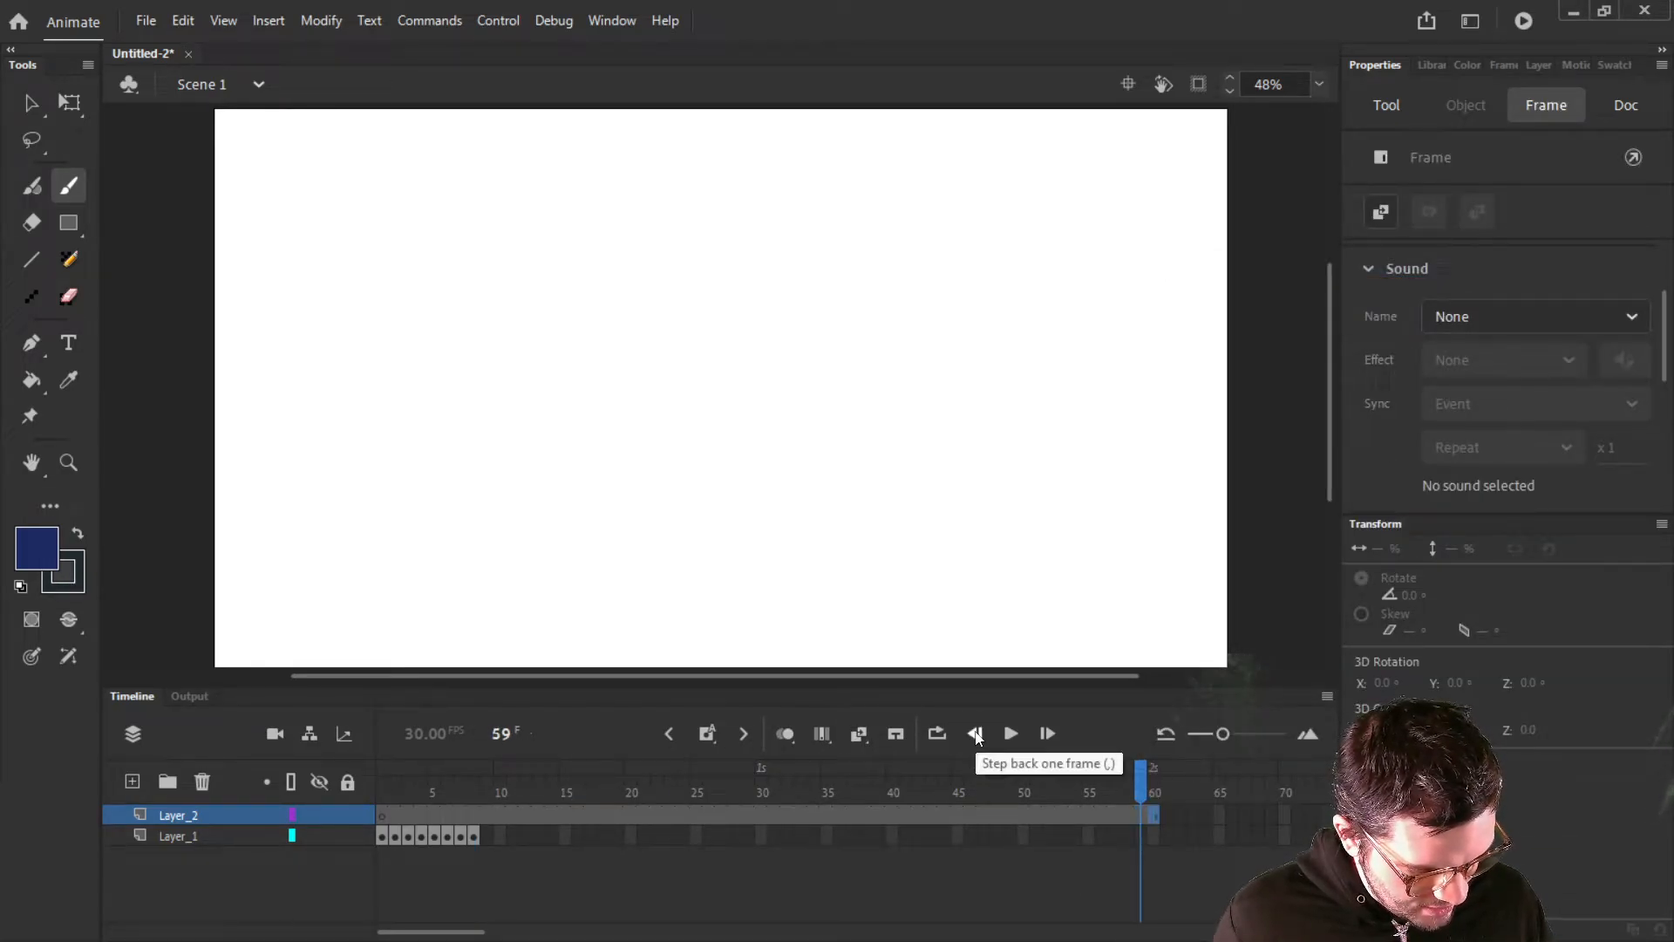
left_click_drag(411, 793, 359, 791)
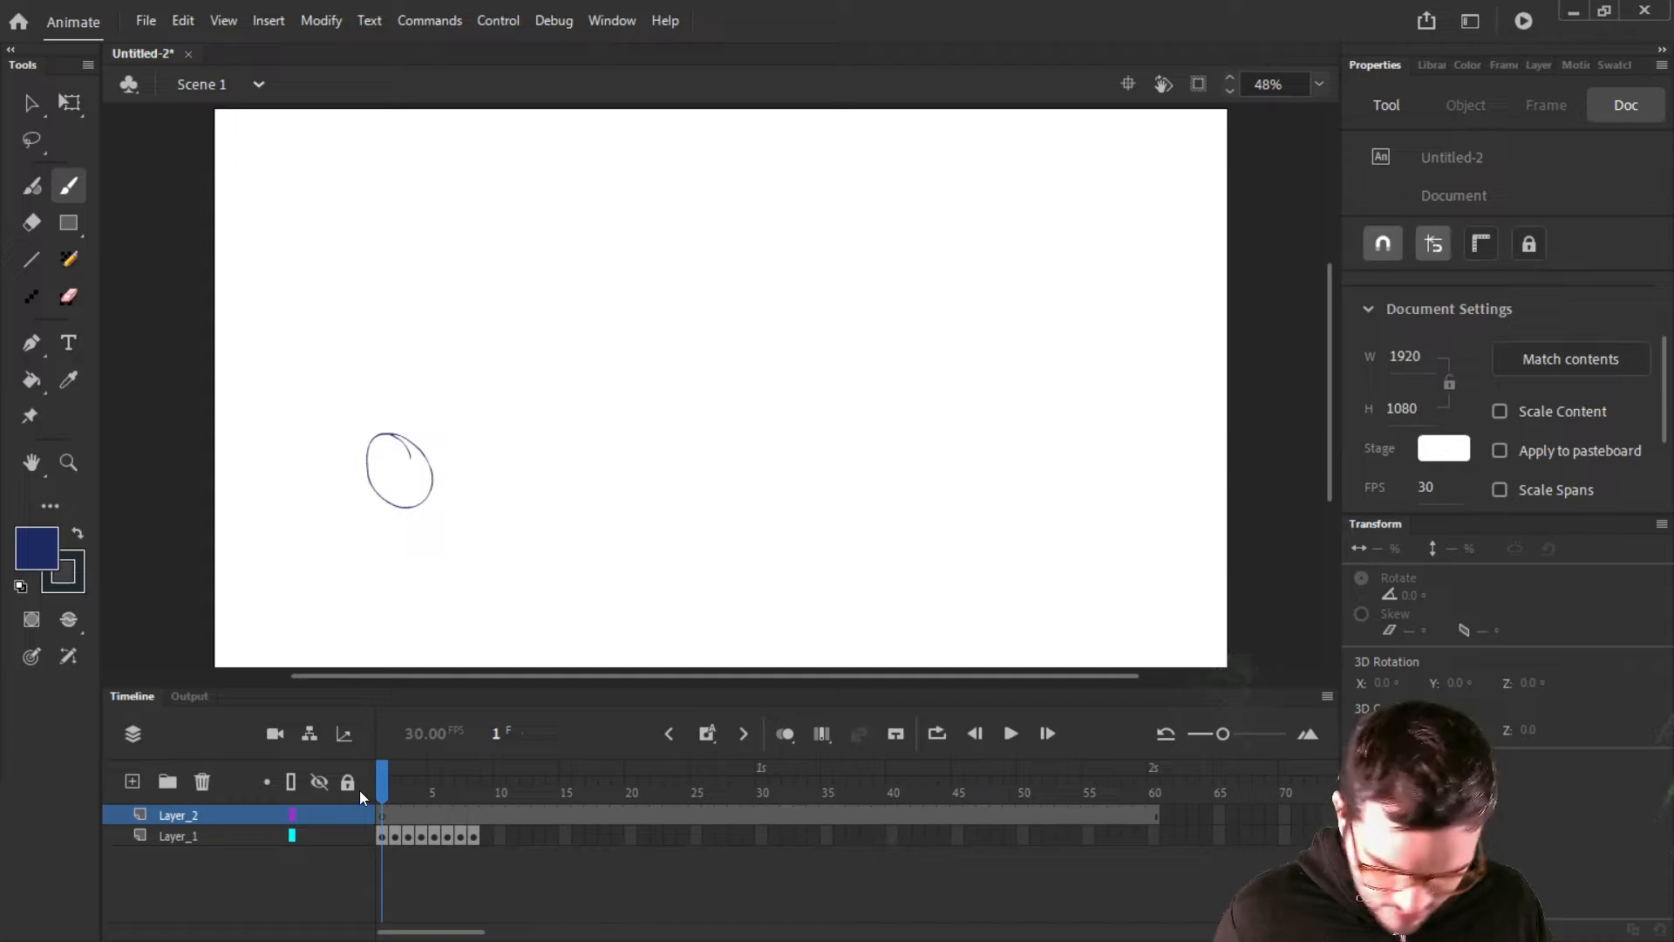
key("Return")
key("Return")
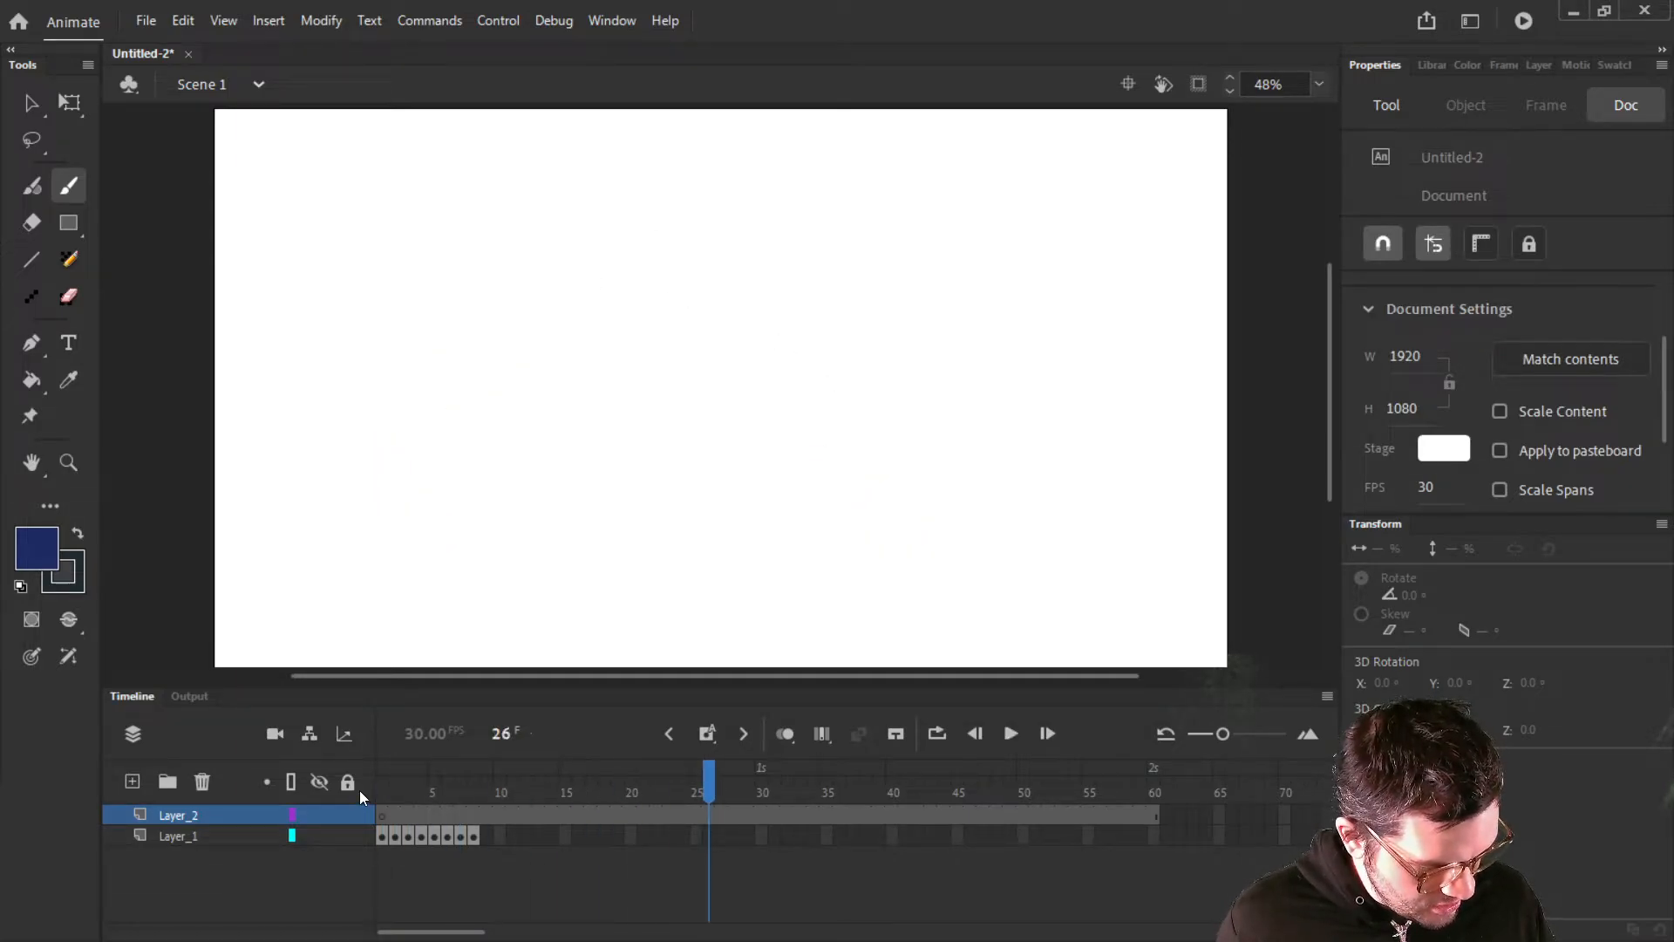
Move the playhead to frame 60 and select the layer holding the ball drawings
left_click(490, 834)
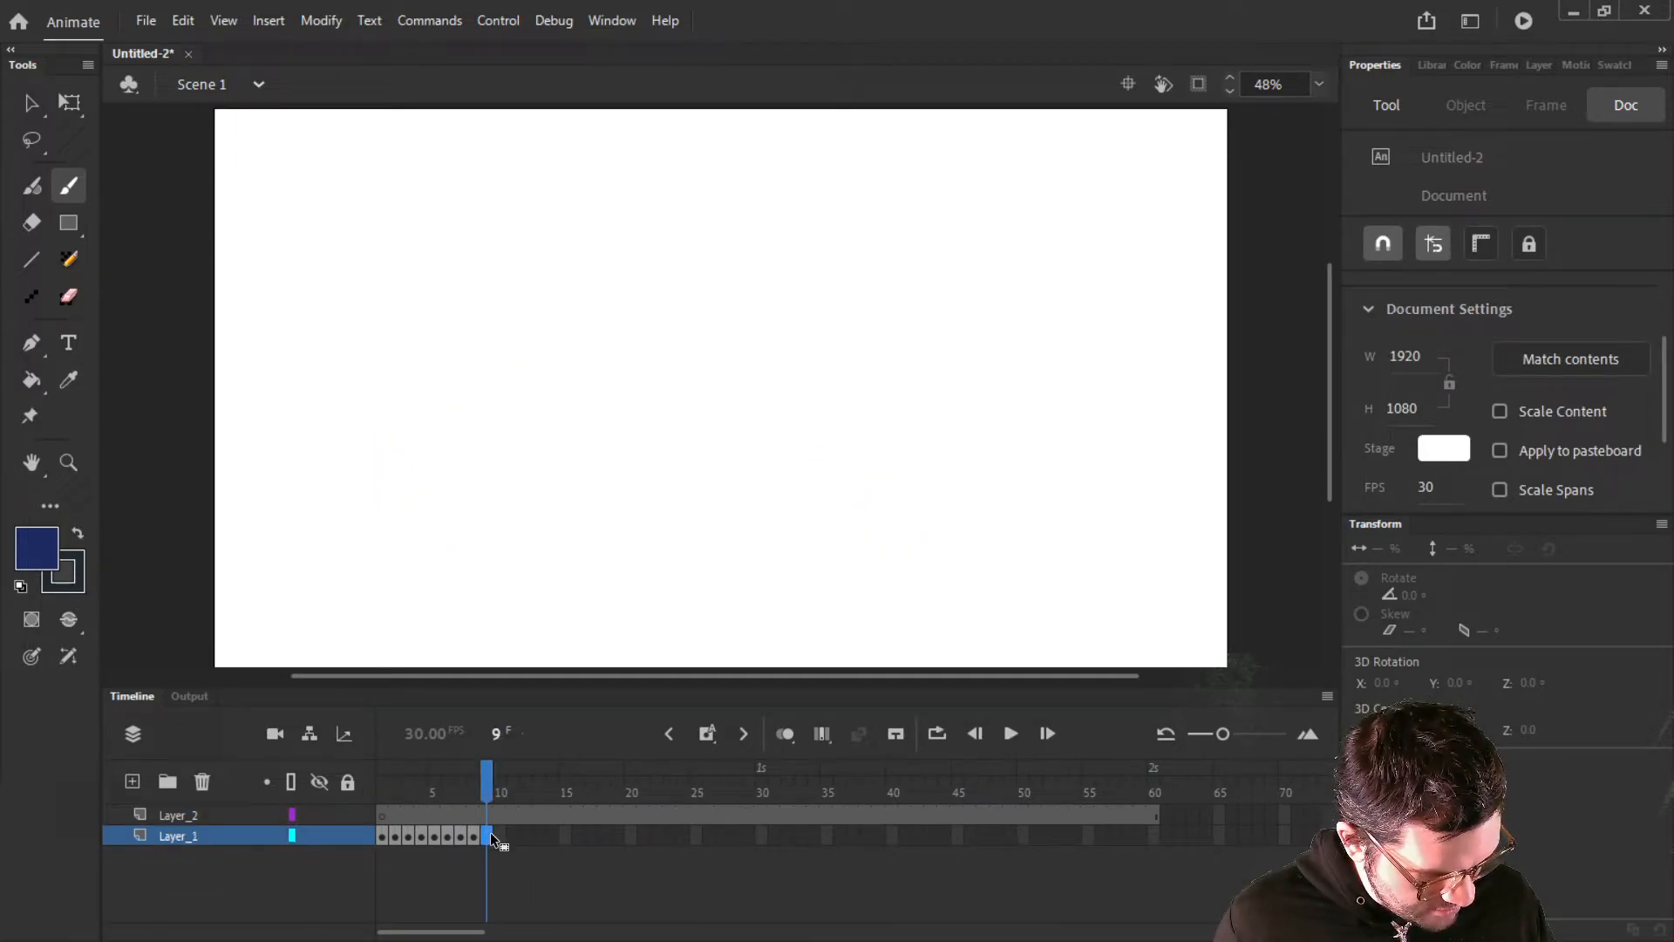
left_click(602, 836)
left_click_drag(676, 834, 1155, 839)
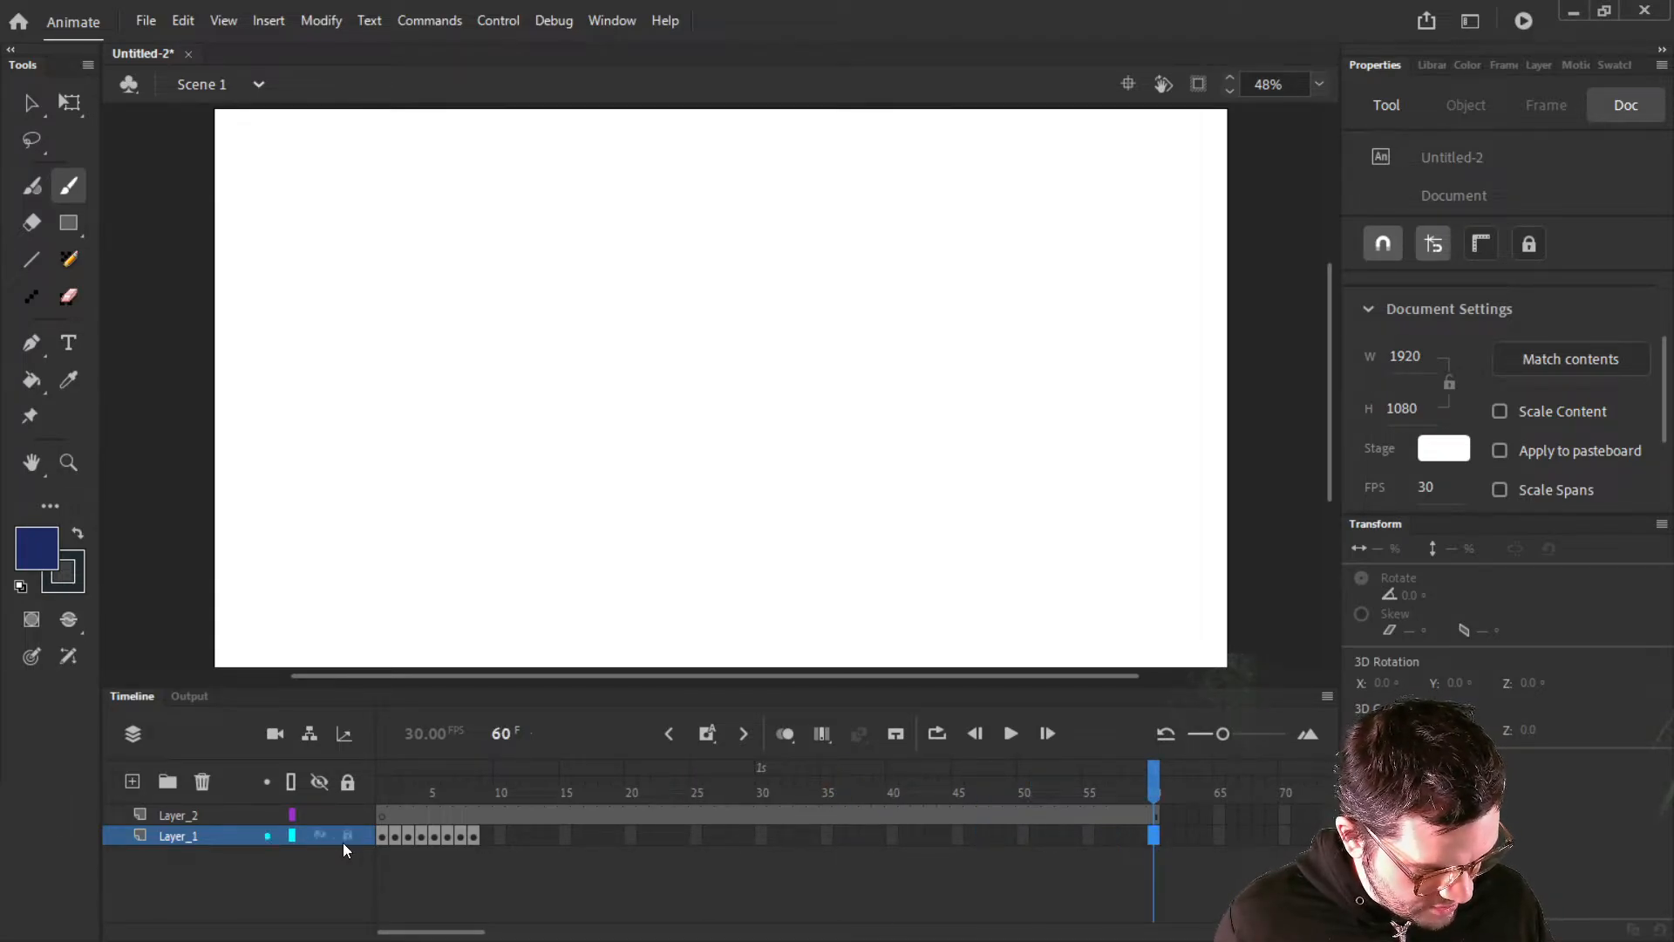
left_click(203, 834)
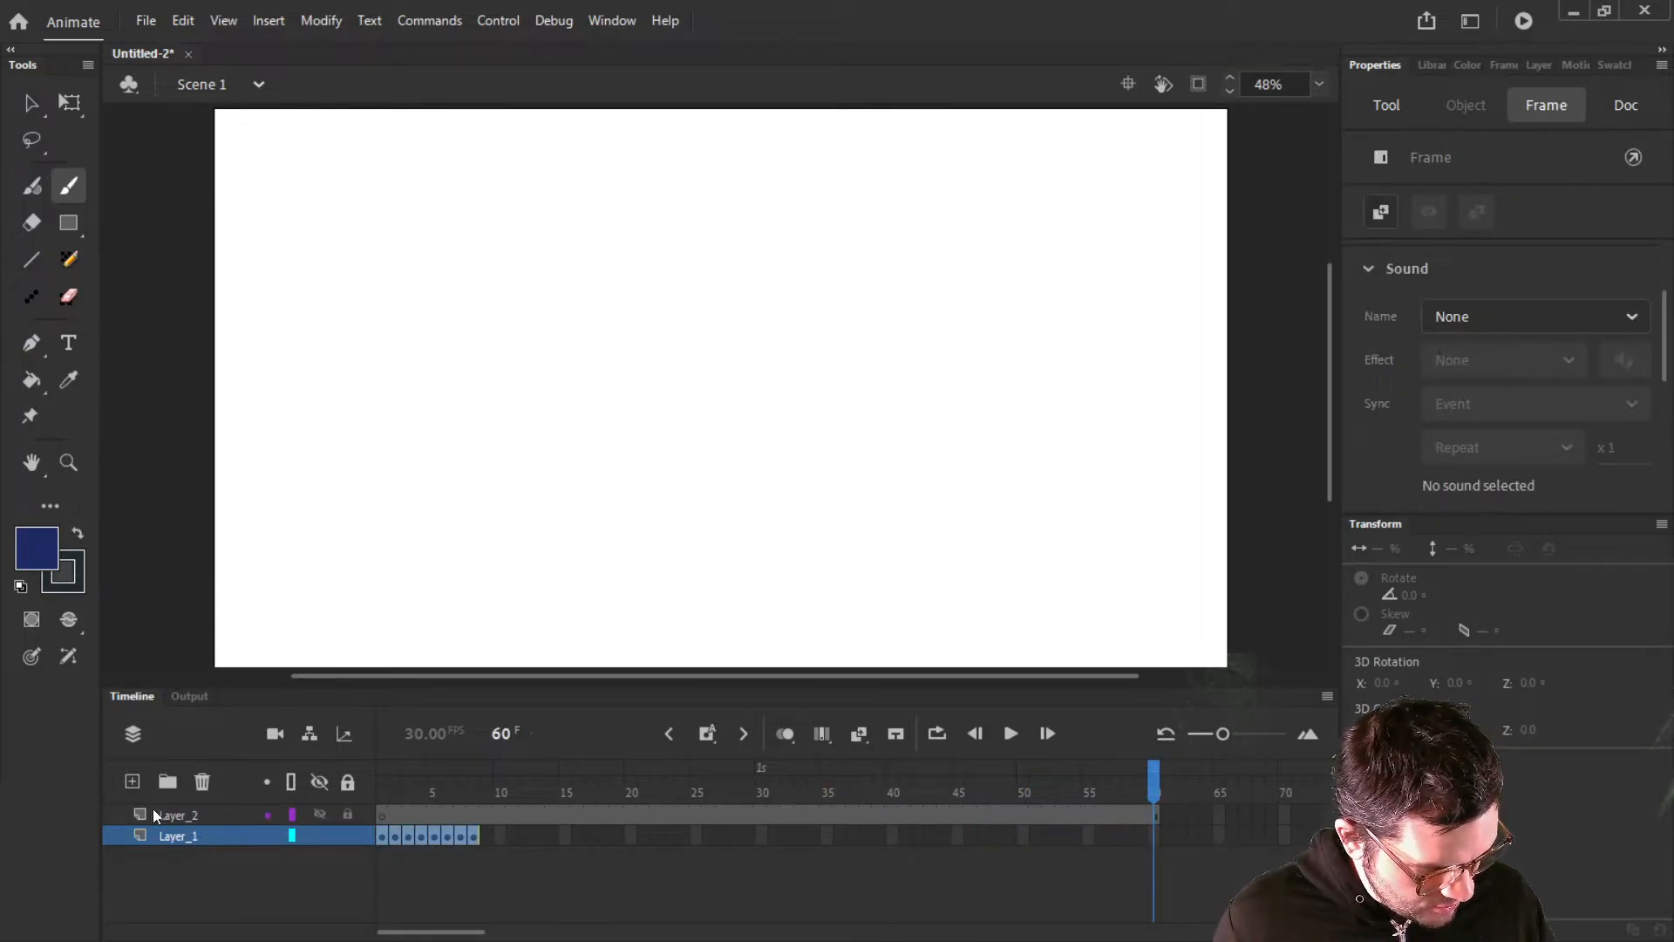
left_click(135, 789)
left_click_drag(169, 834, 165, 811)
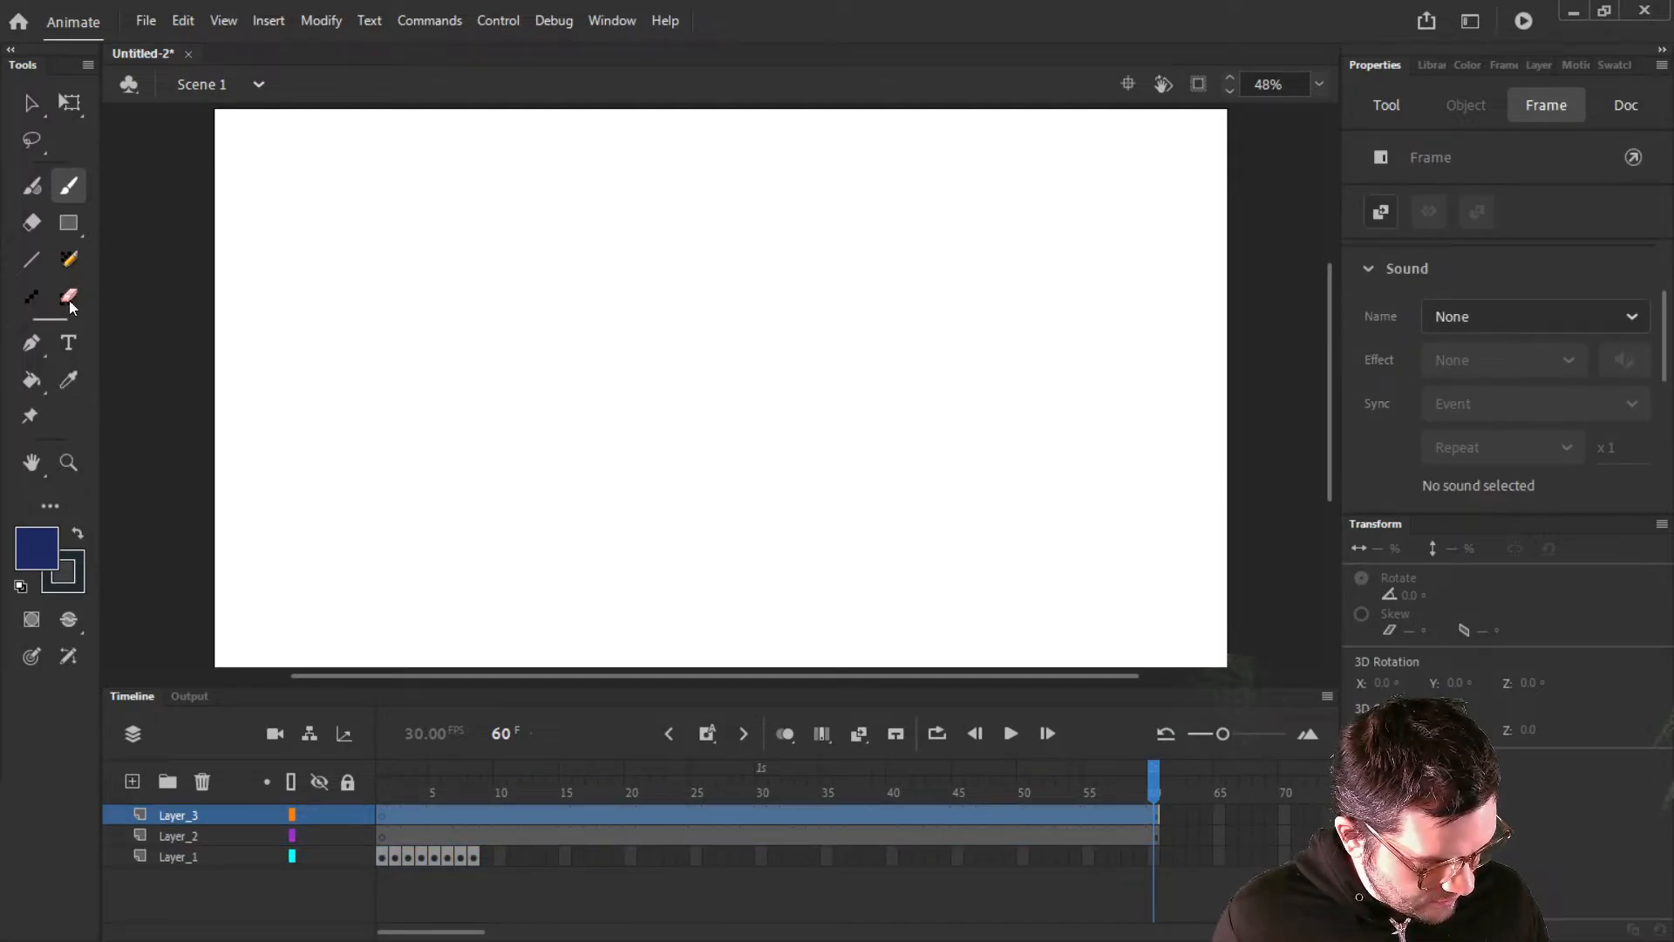
left_click(202, 782)
Draw a short curved stroke near the middle of the stage on Layer_2 at frame 60 and select it
left_click(188, 814)
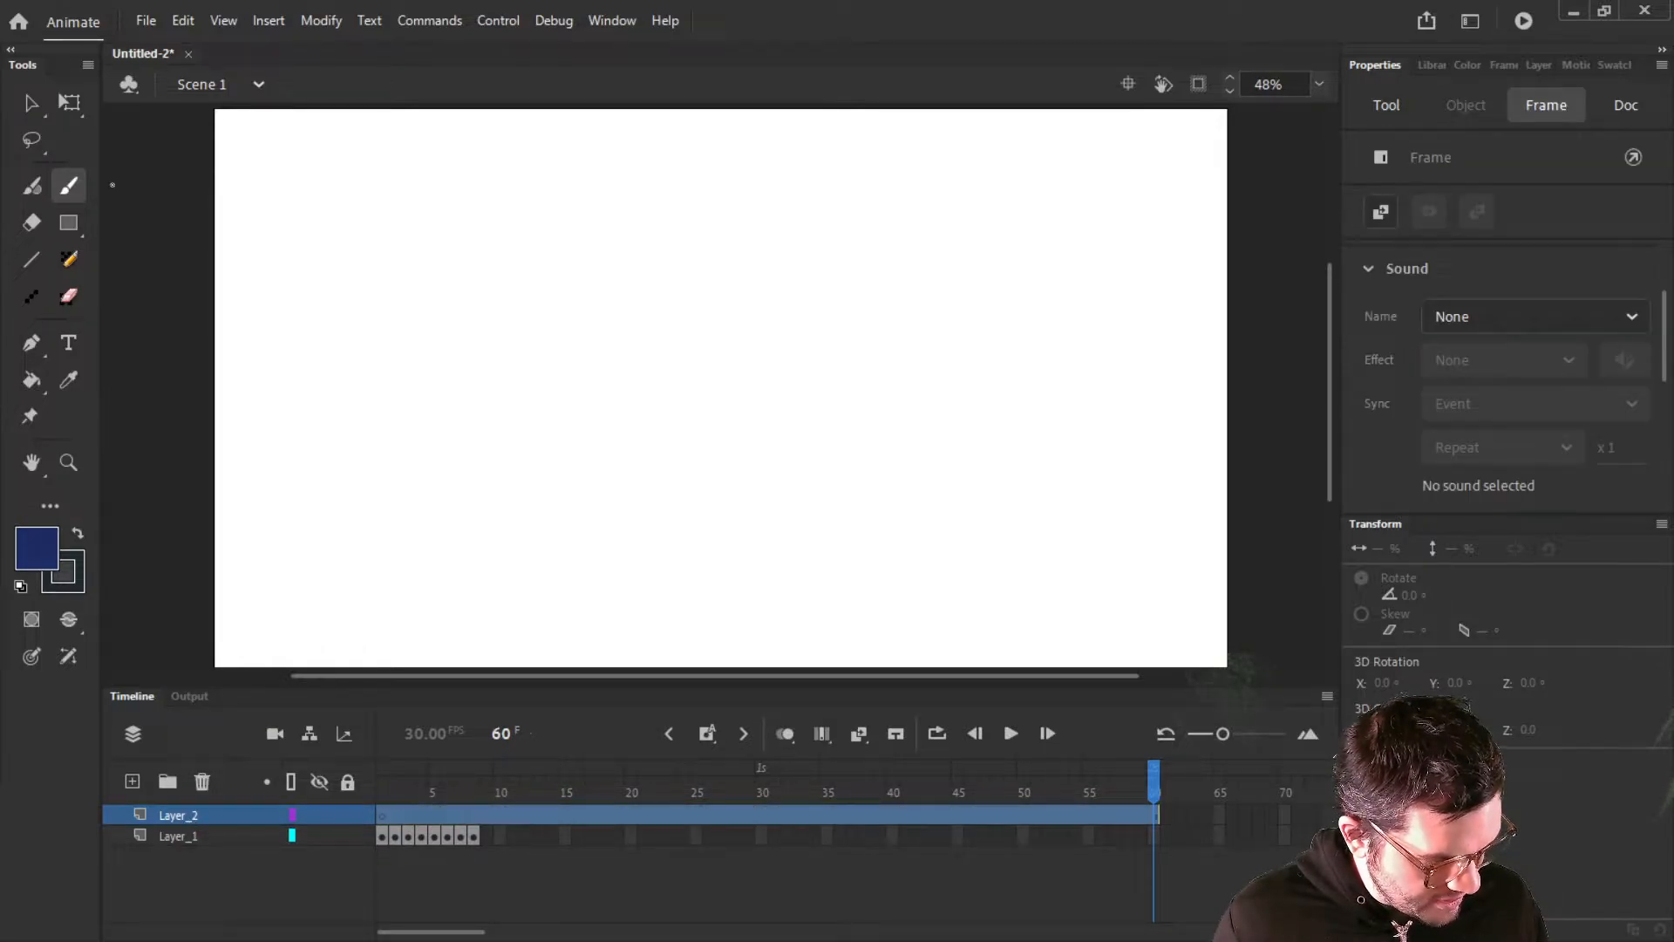
left_click_drag(569, 413, 683, 361)
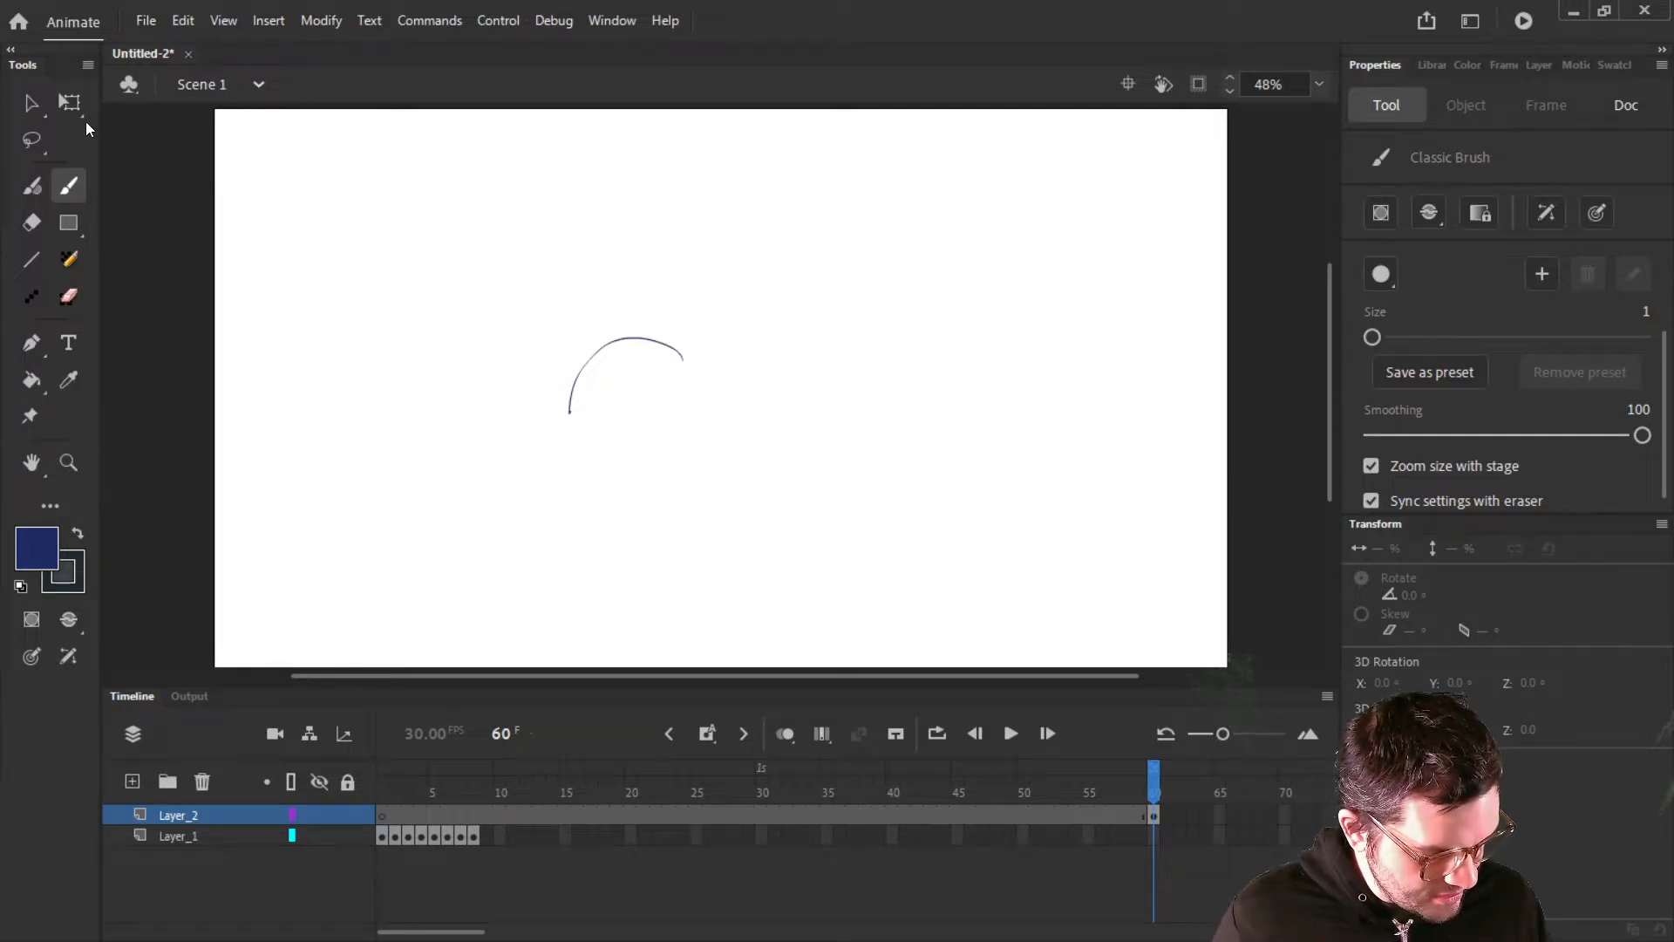
left_click(31, 102)
left_click_drag(489, 253, 825, 523)
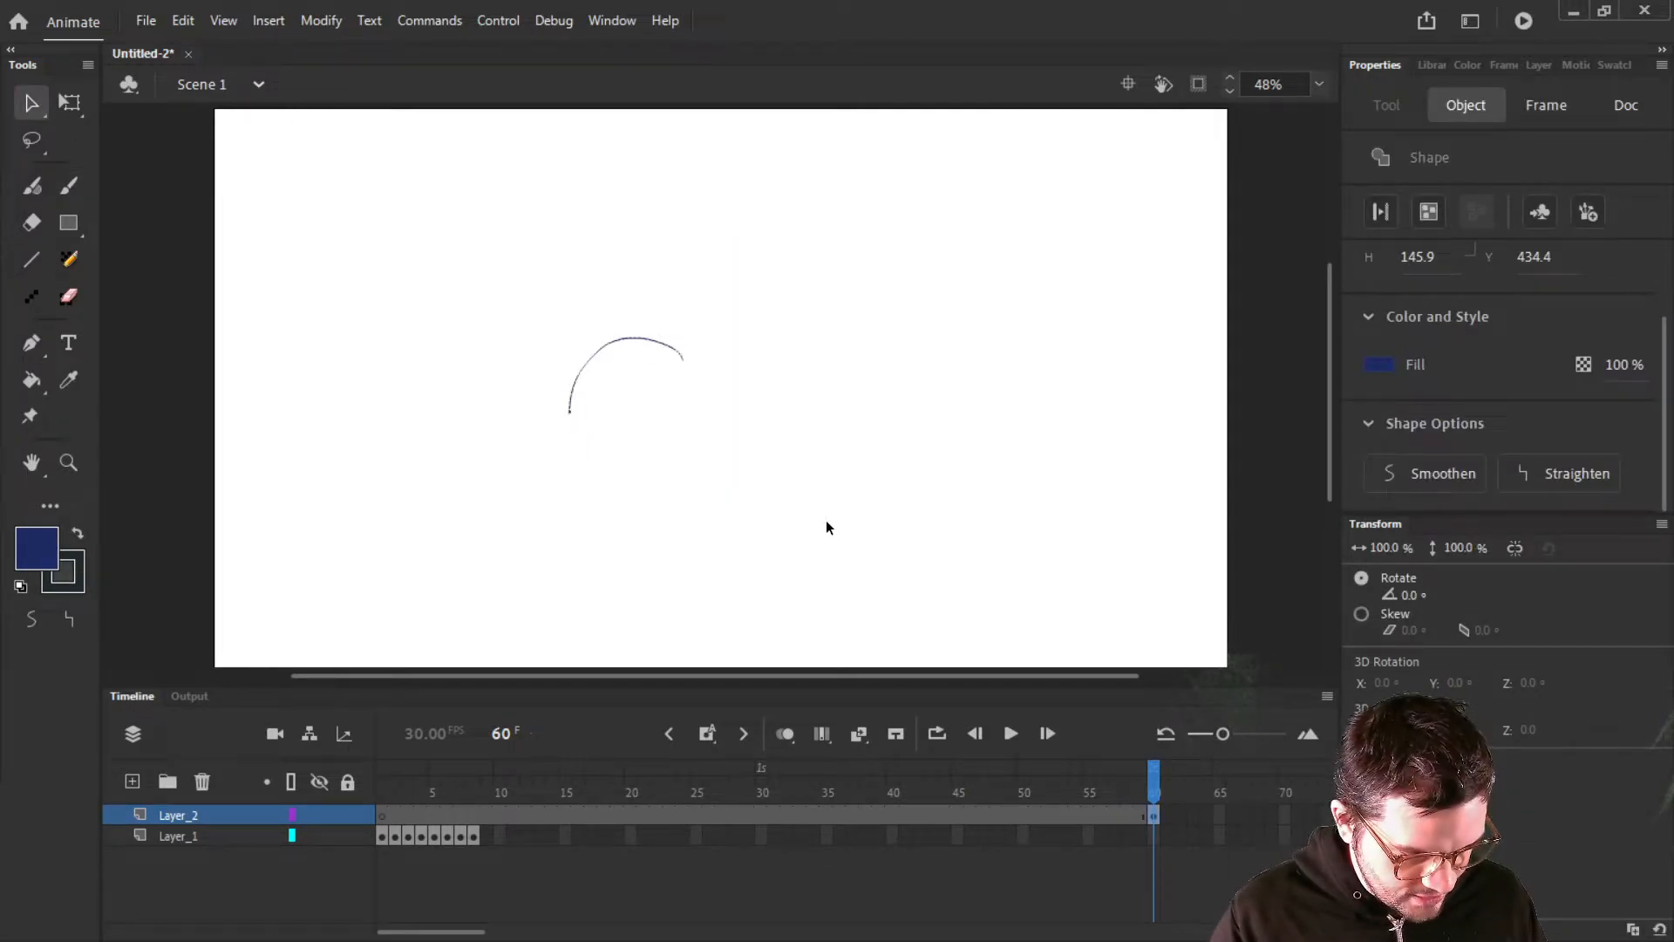
key("F8")
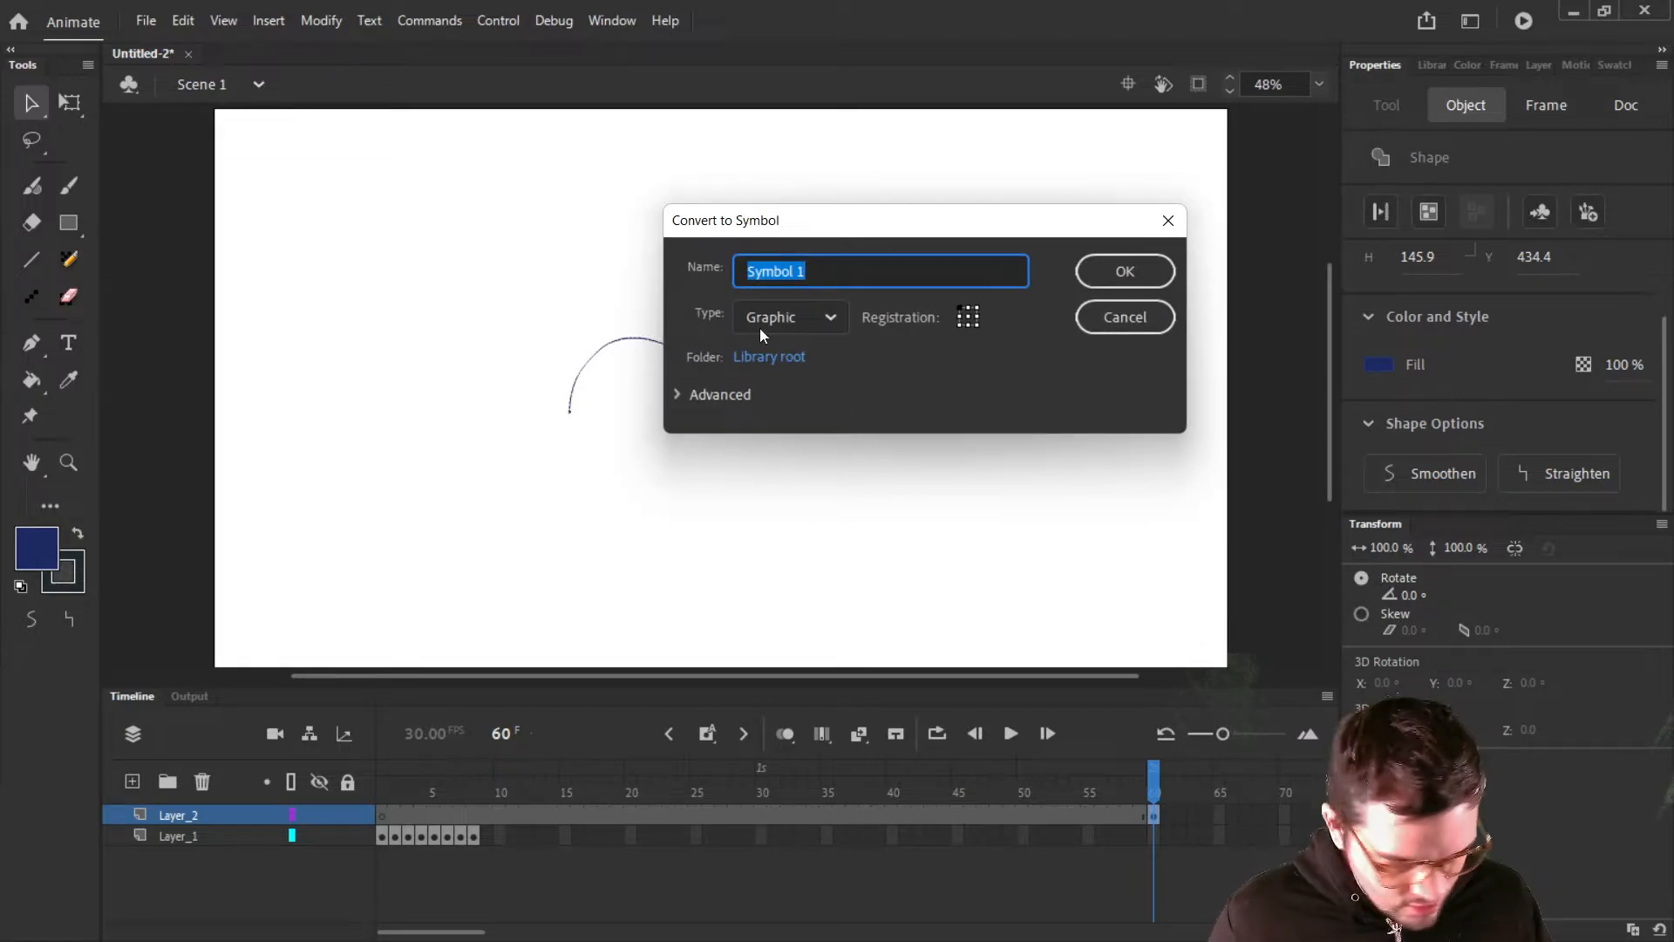
left_click(832, 319)
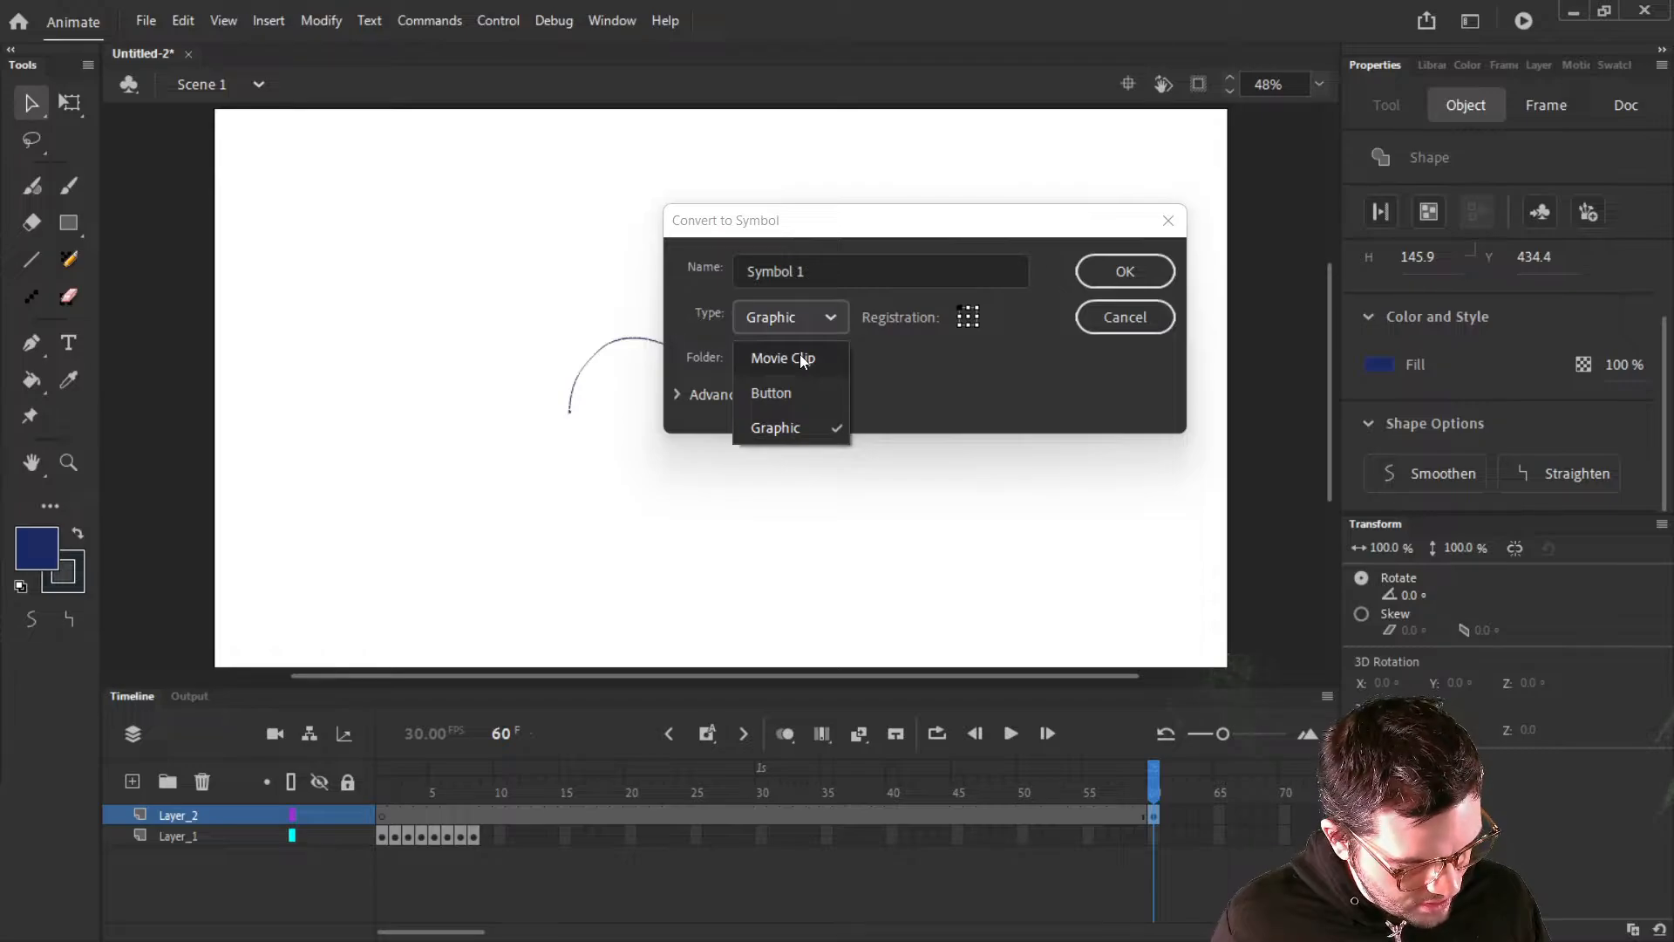
left_click(1098, 316)
left_click(1098, 316)
Convert the selected curved stroke to a Graphic symbol named "bouncing ball"
right_click(625, 347)
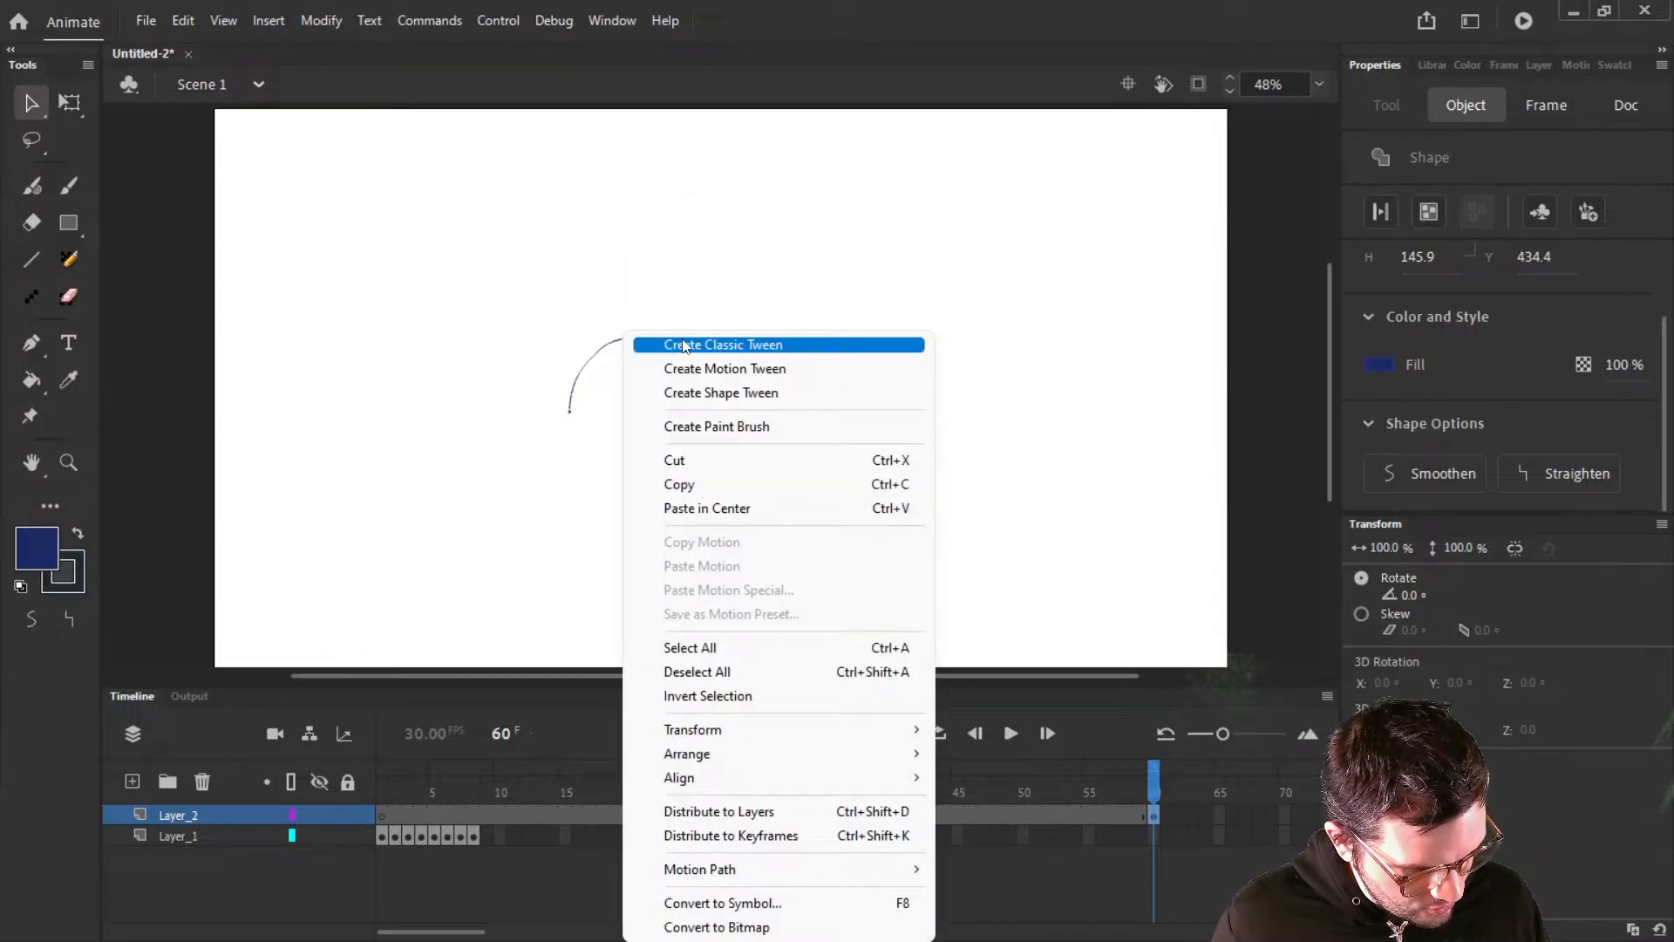
left_click(745, 909)
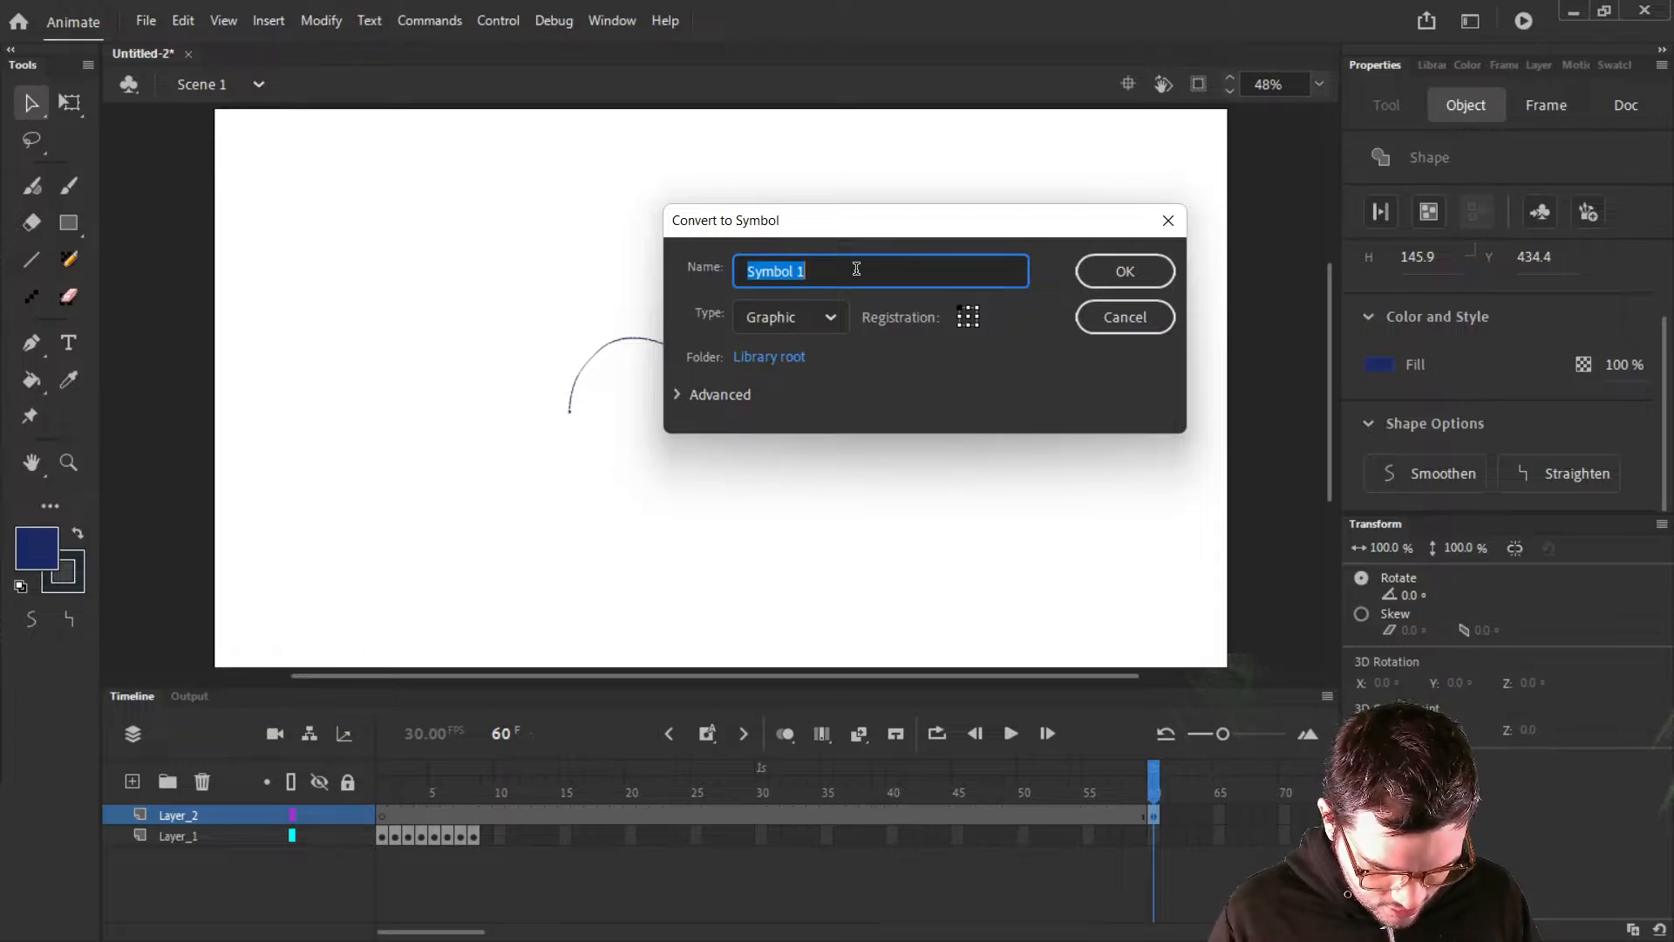
type("bouncing ball")
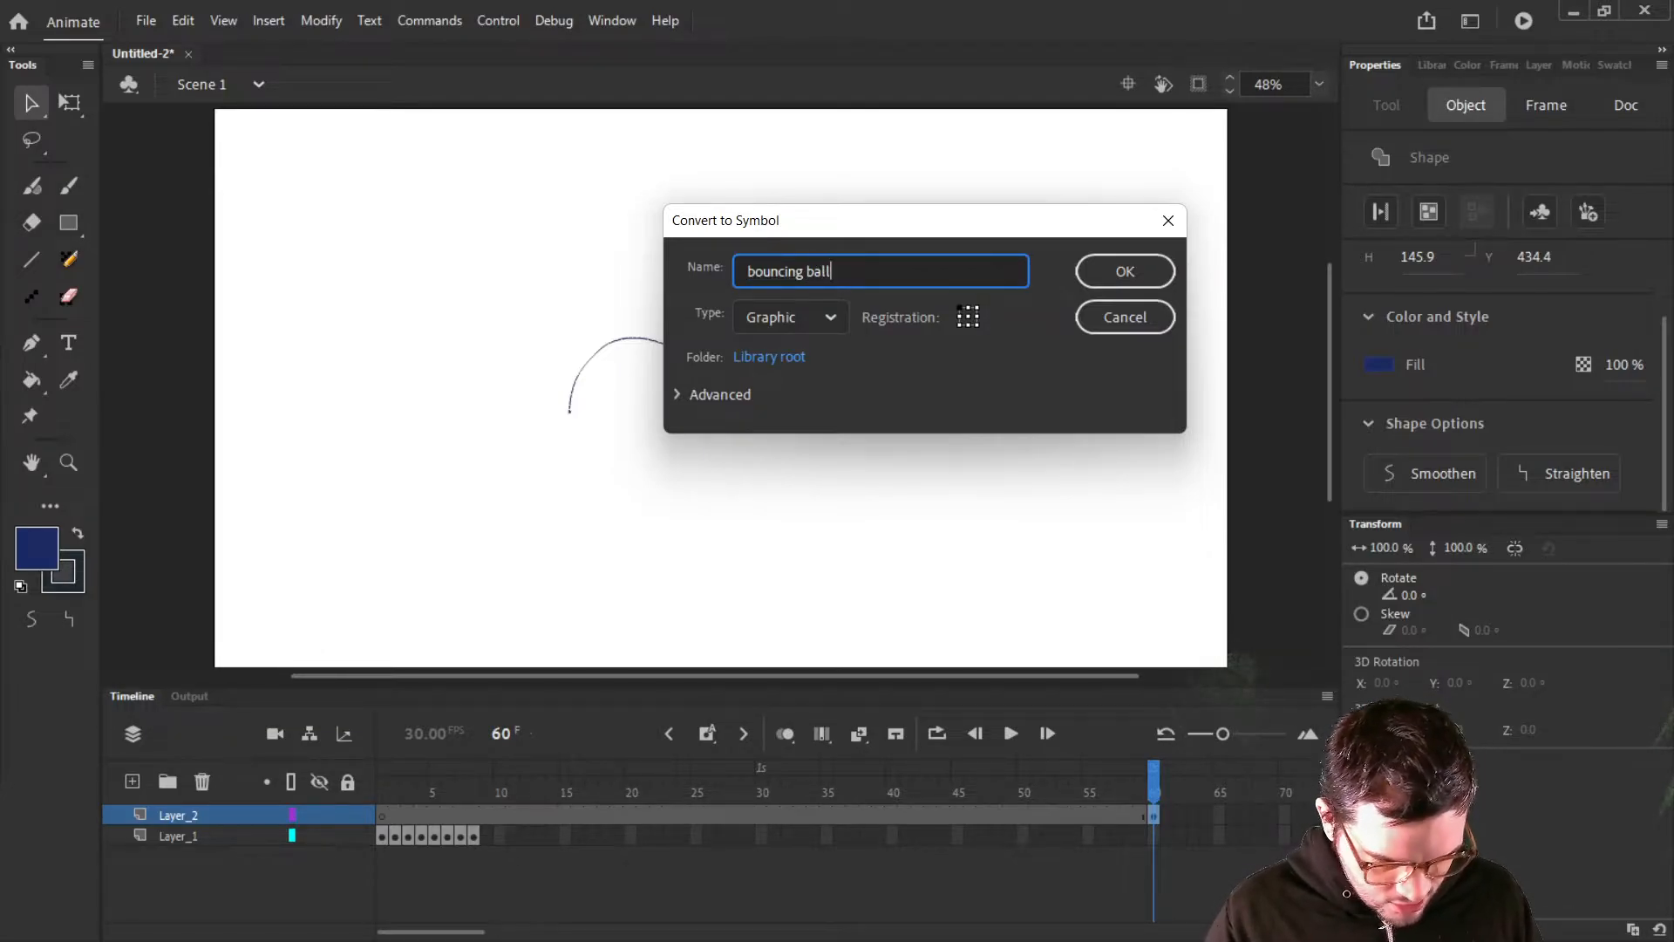
key("Return")
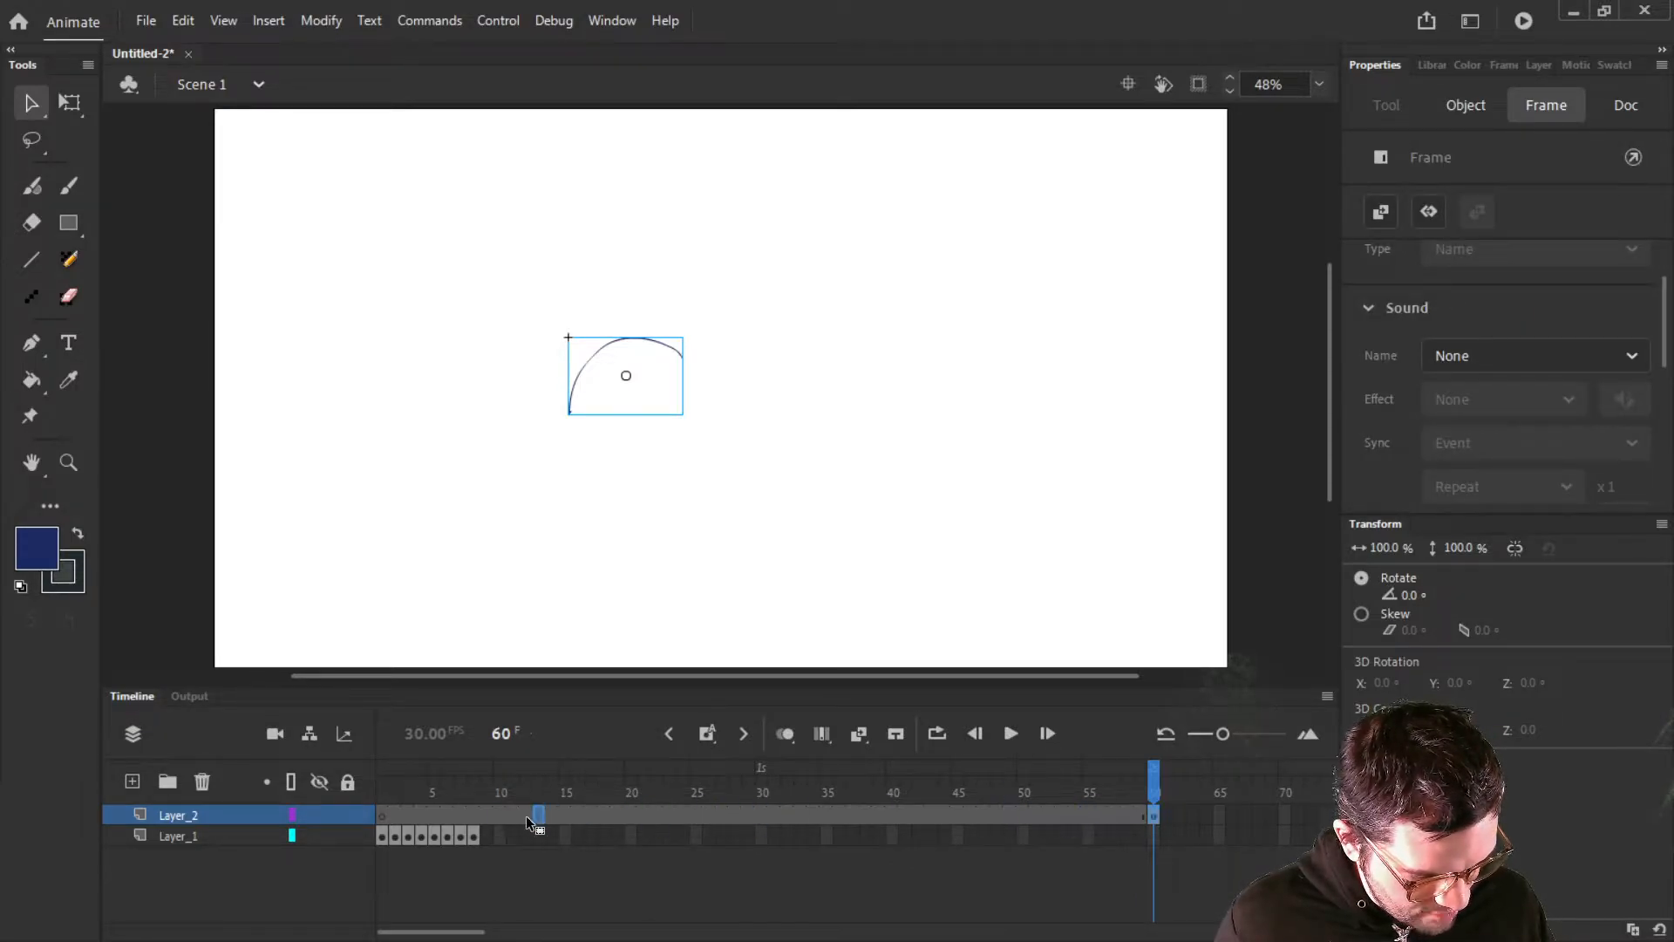
Play the timeline from frame 1, stop it partway, and return the playhead to frame 1
left_click(379, 816)
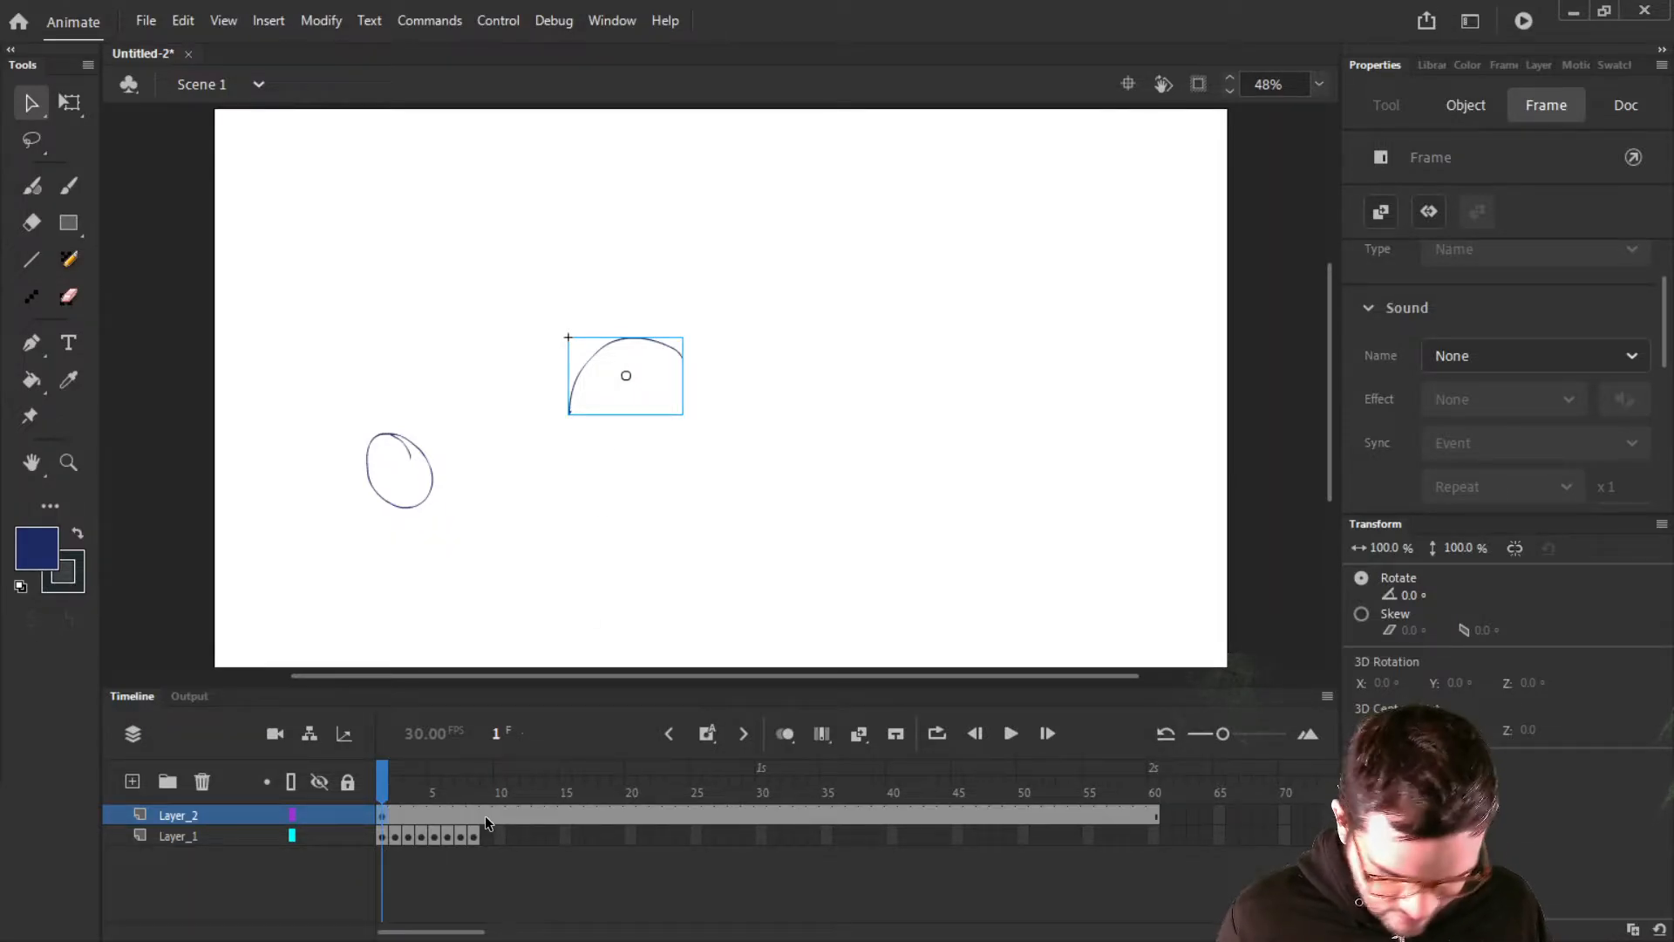
key("Return")
key("Return")
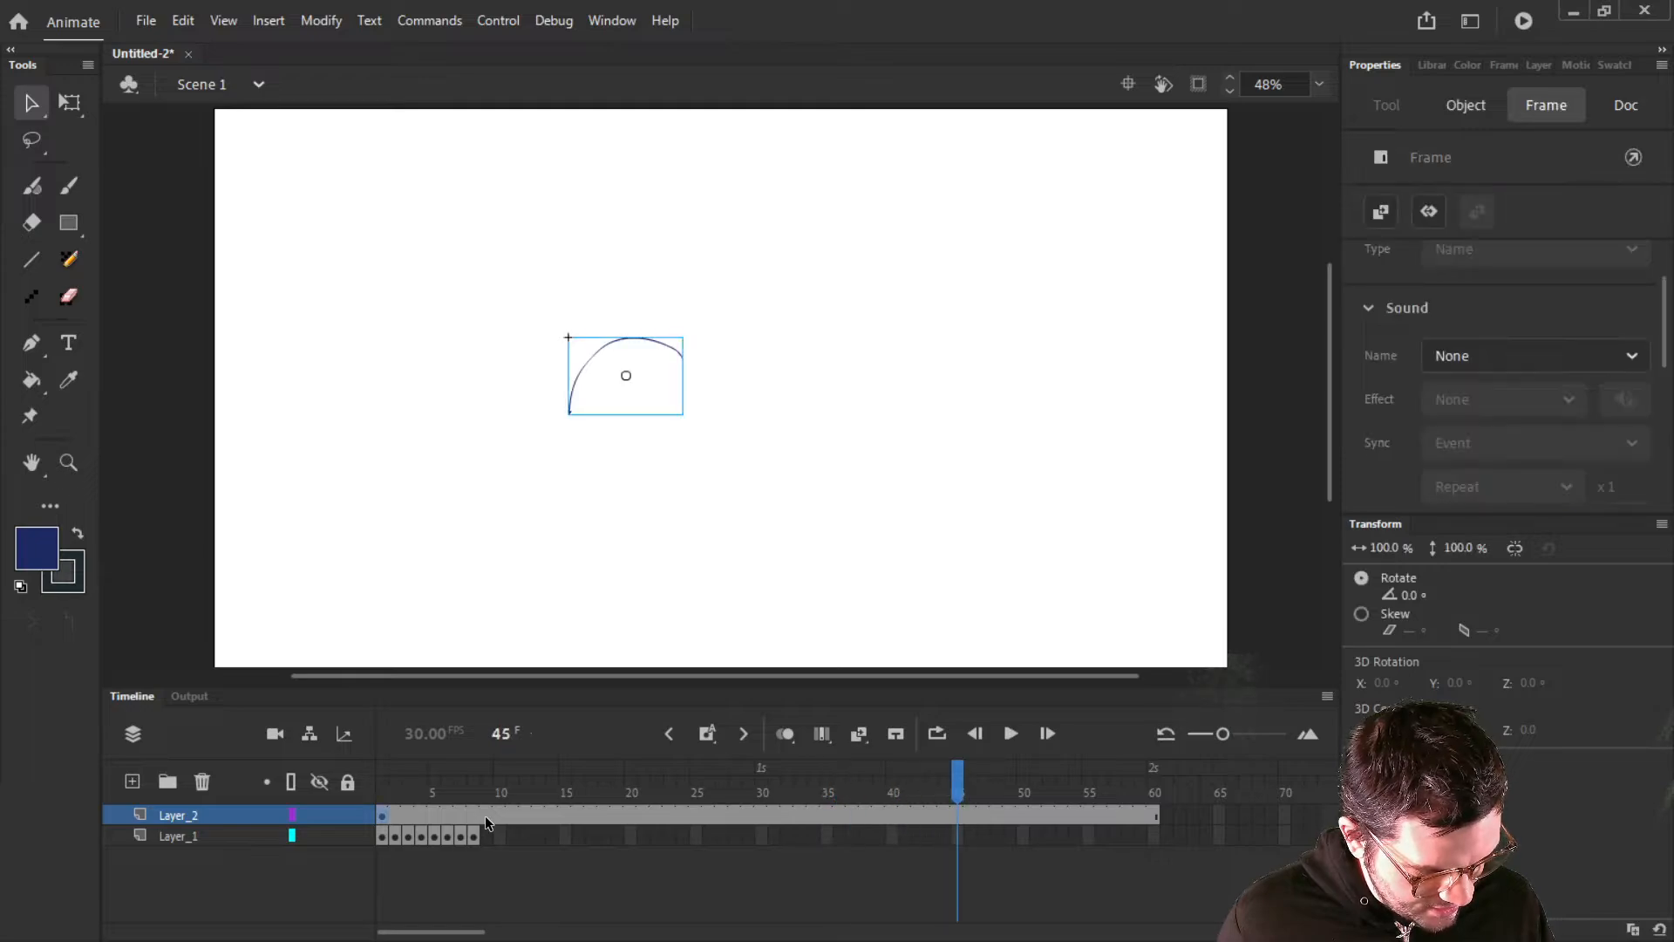
left_click(435, 797)
left_click_drag(439, 807, 322, 786)
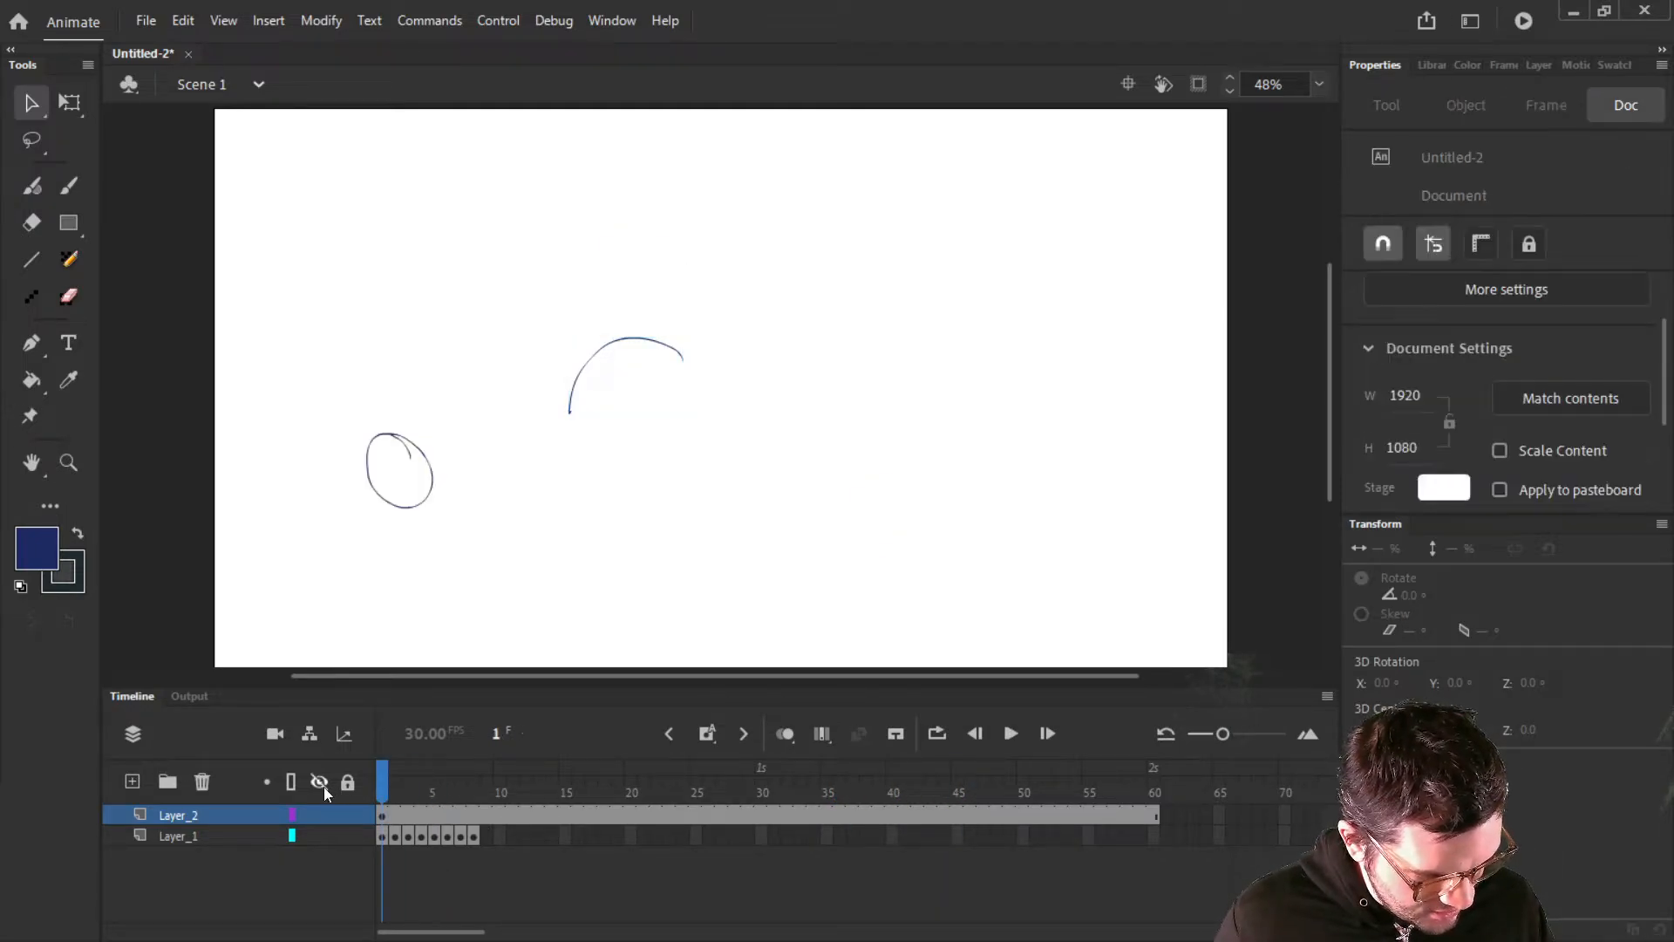
Cut Layer_1, which holds the frame-by-frame ball drawings, from the Scene 1 timeline
left_click(175, 837)
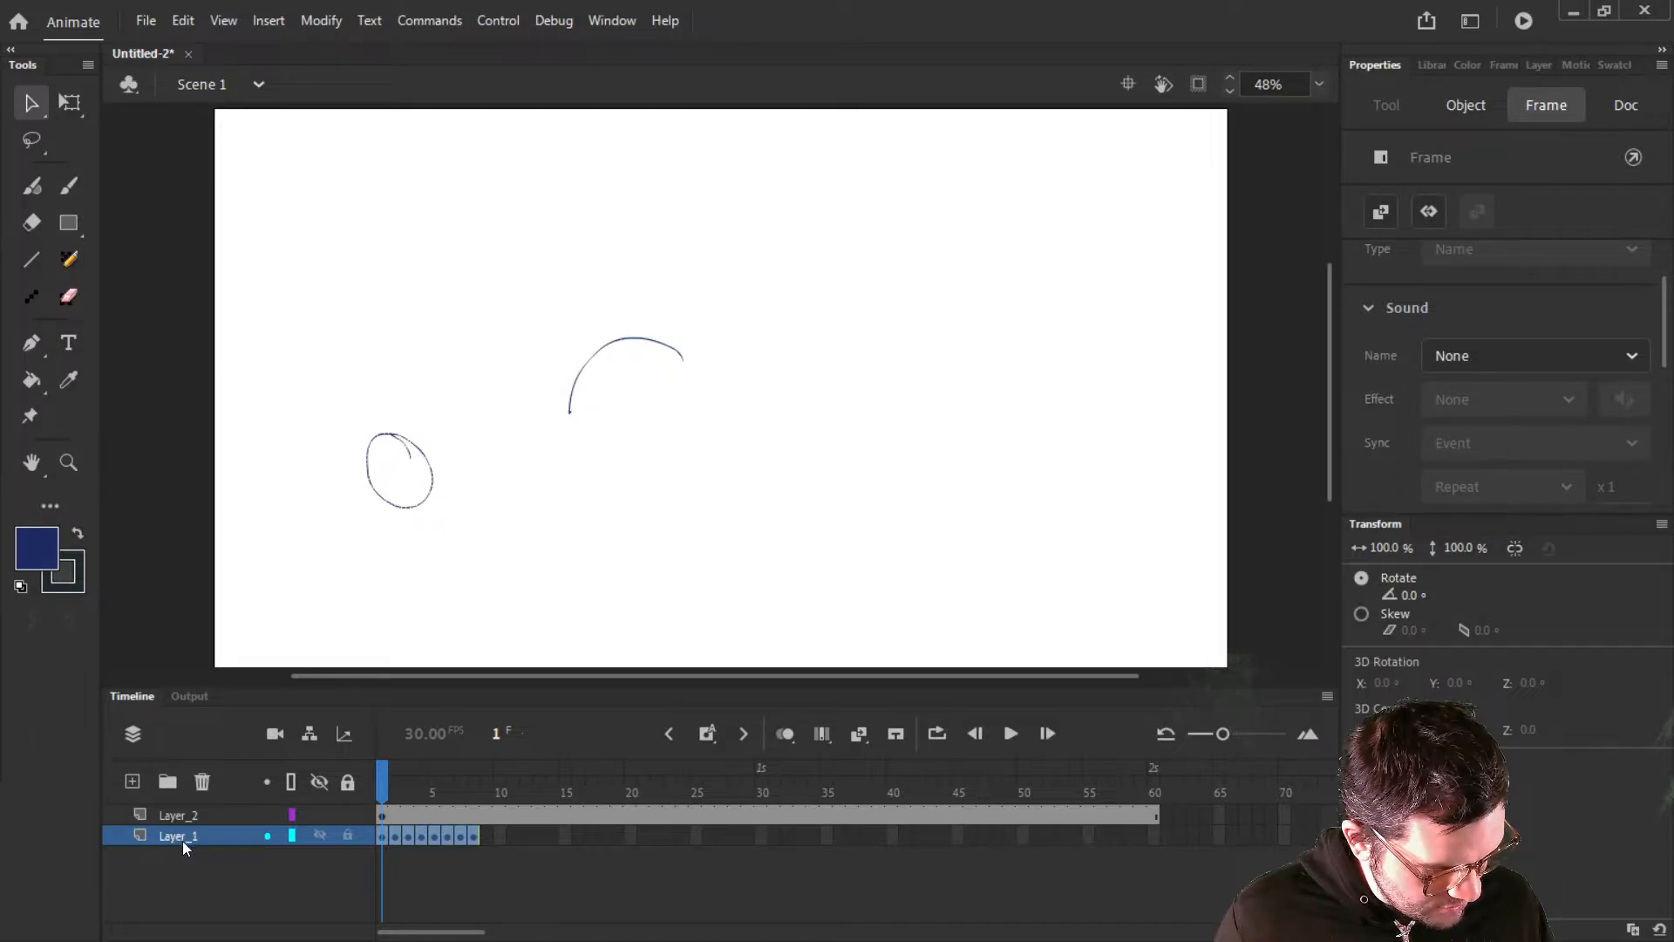
right_click(182, 837)
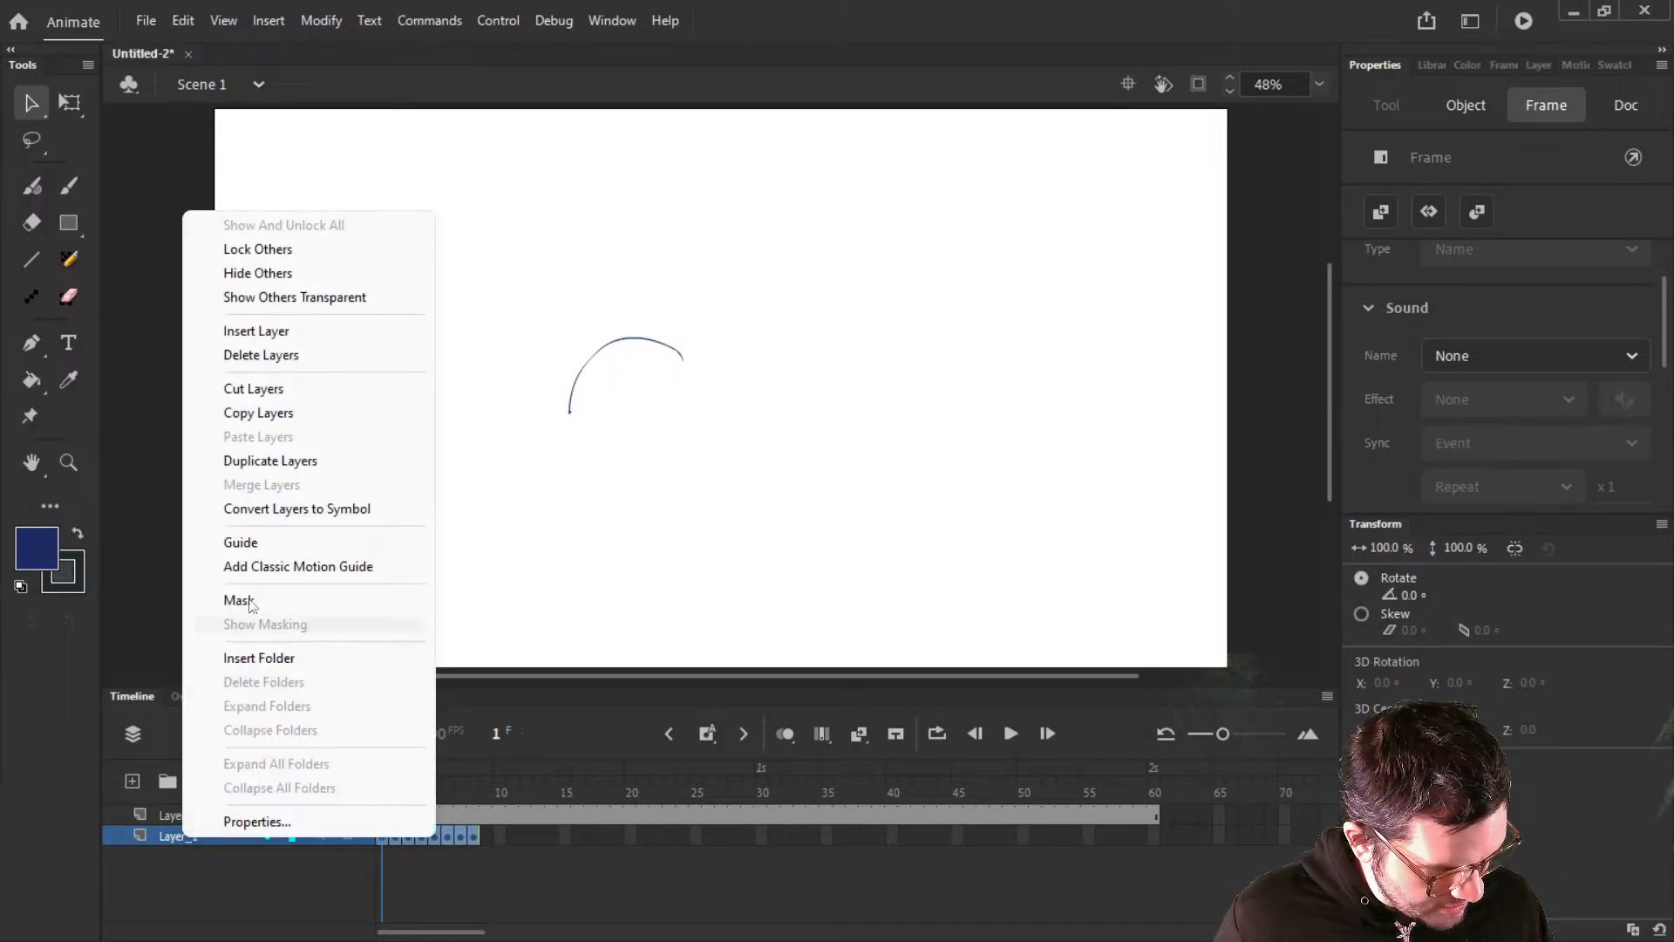
left_click(300, 390)
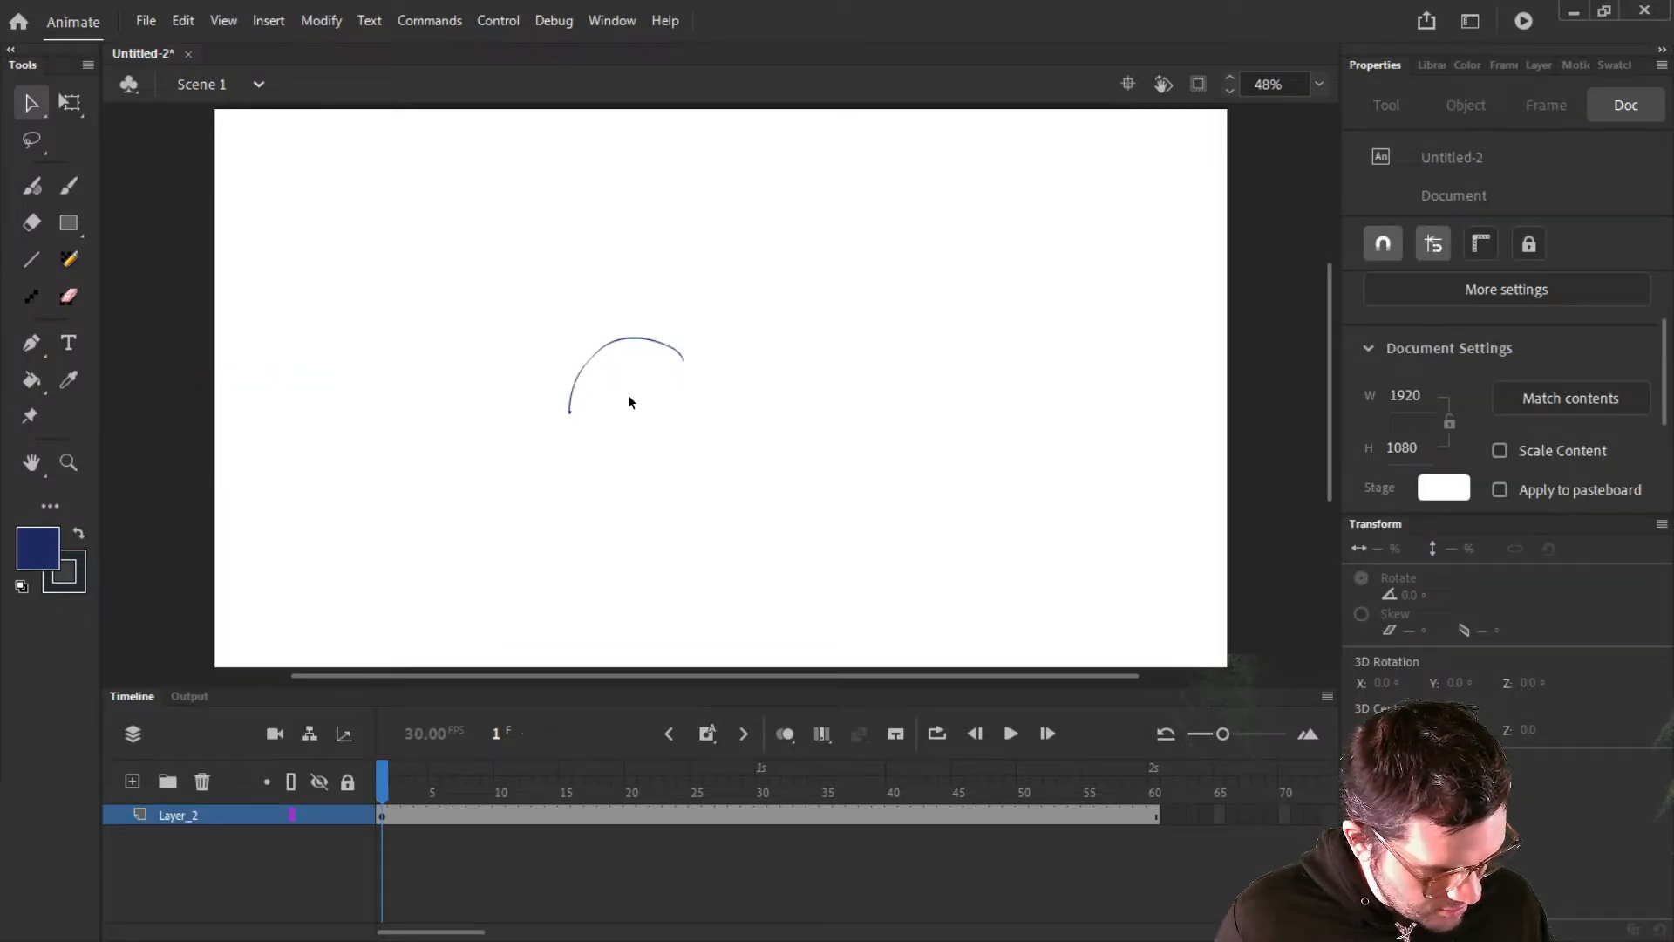
Open the "bouncing ball" symbol for editing and paste the cut ball layer above its Layer_1
left_click(663, 345)
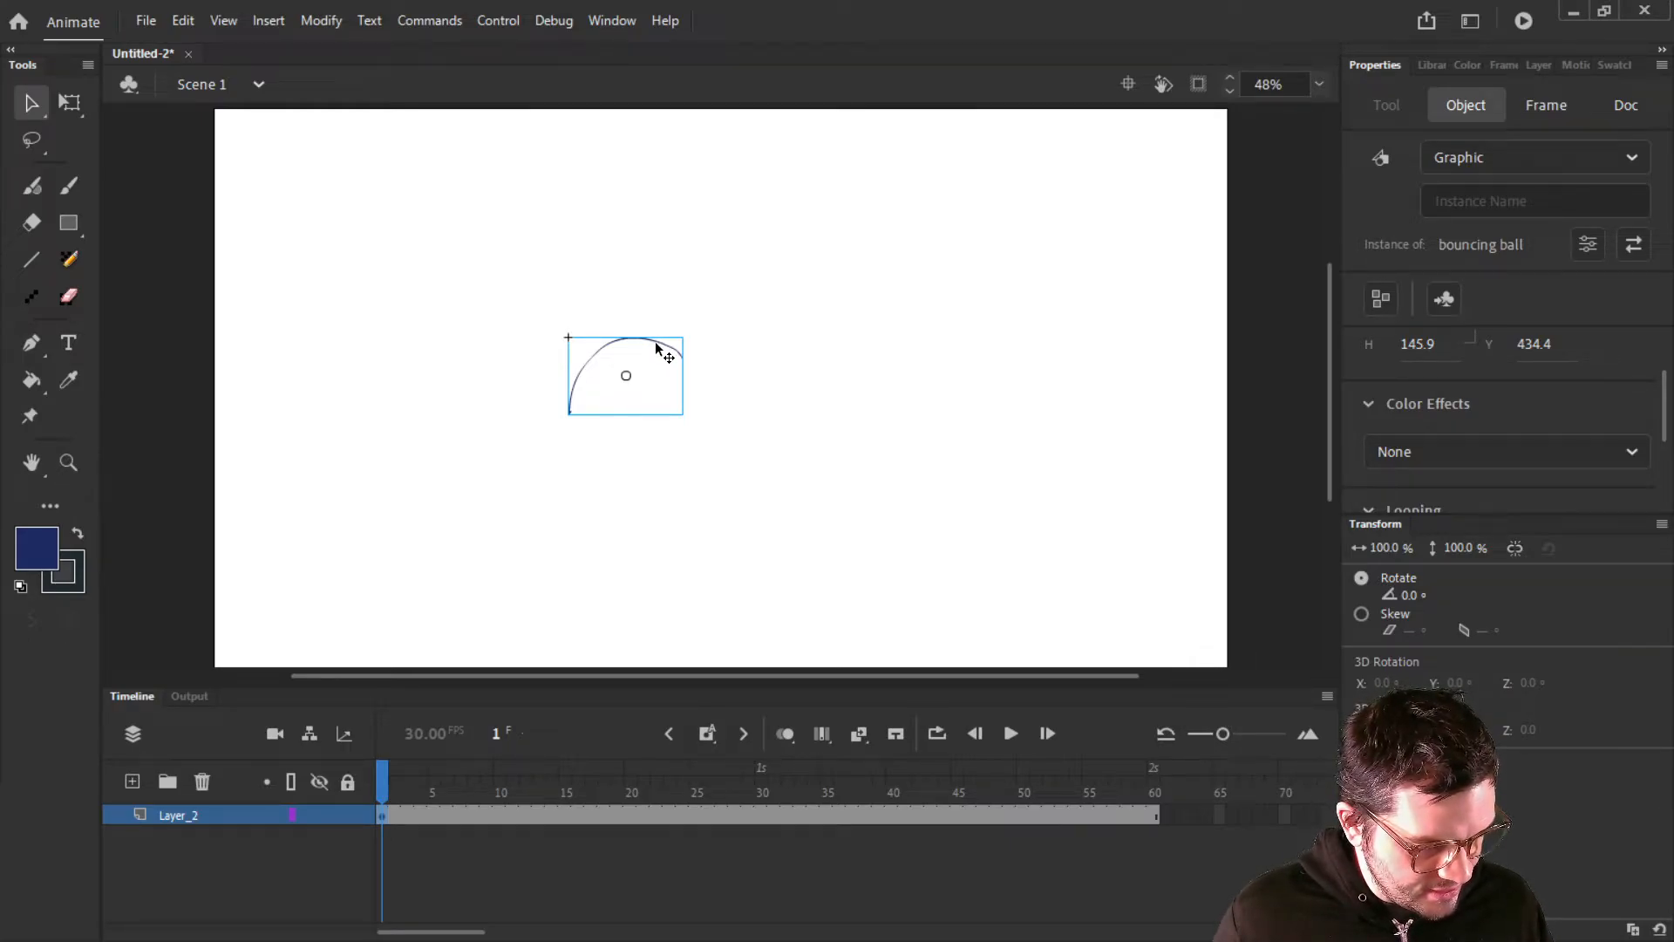
double_click(656, 349)
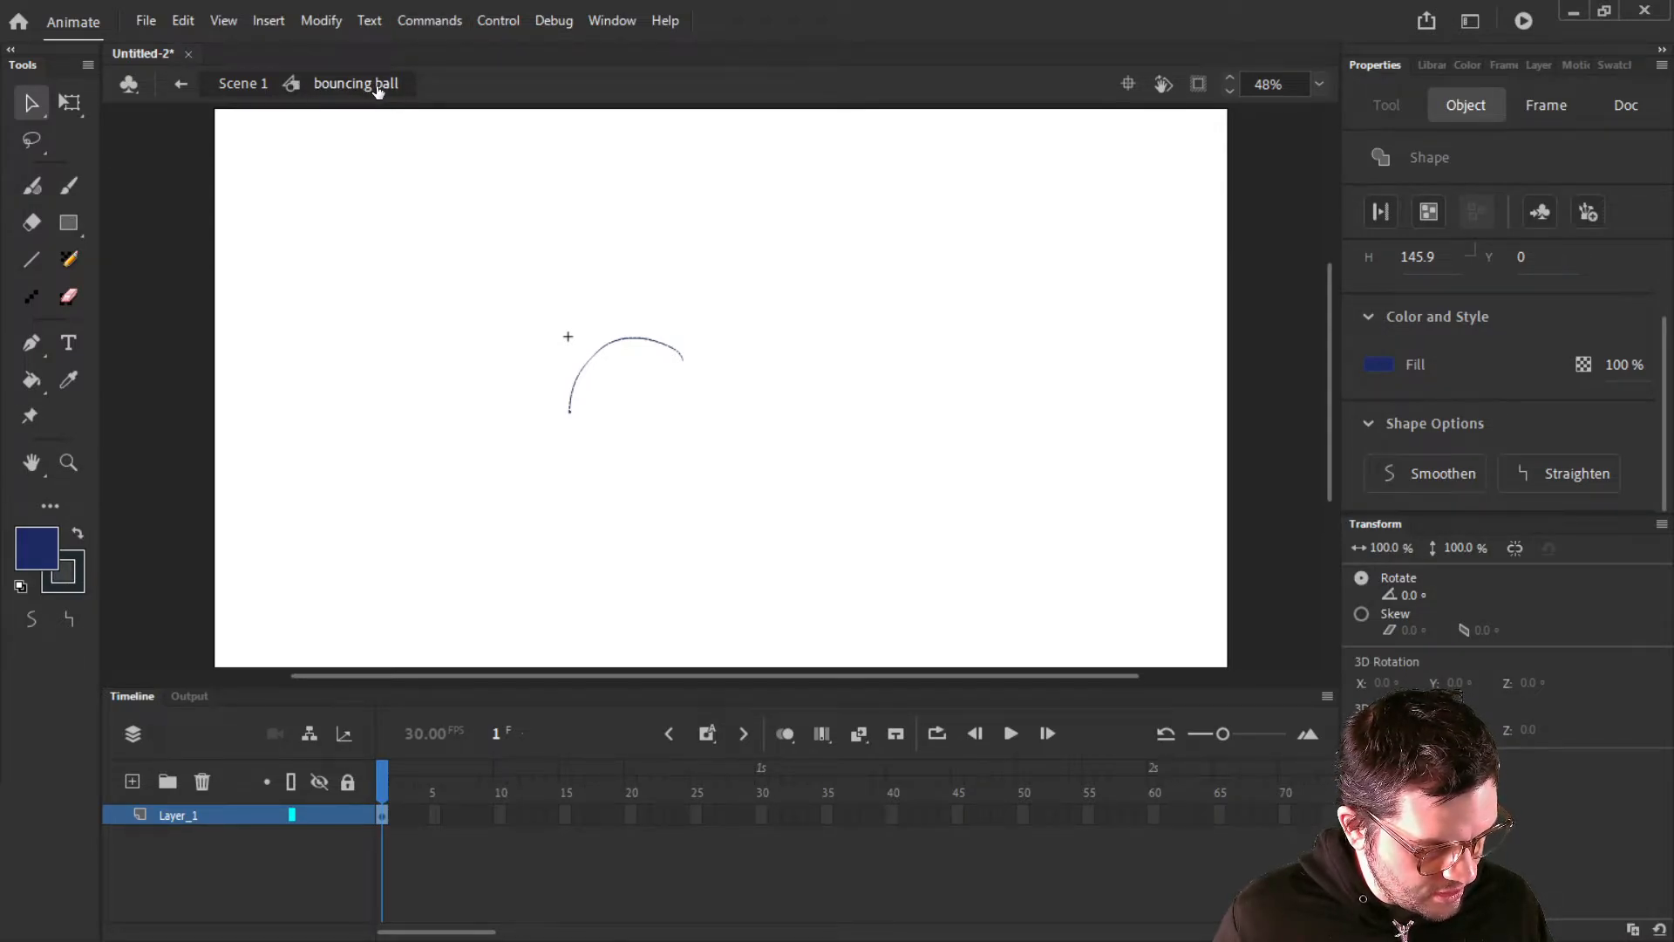
left_click(197, 814)
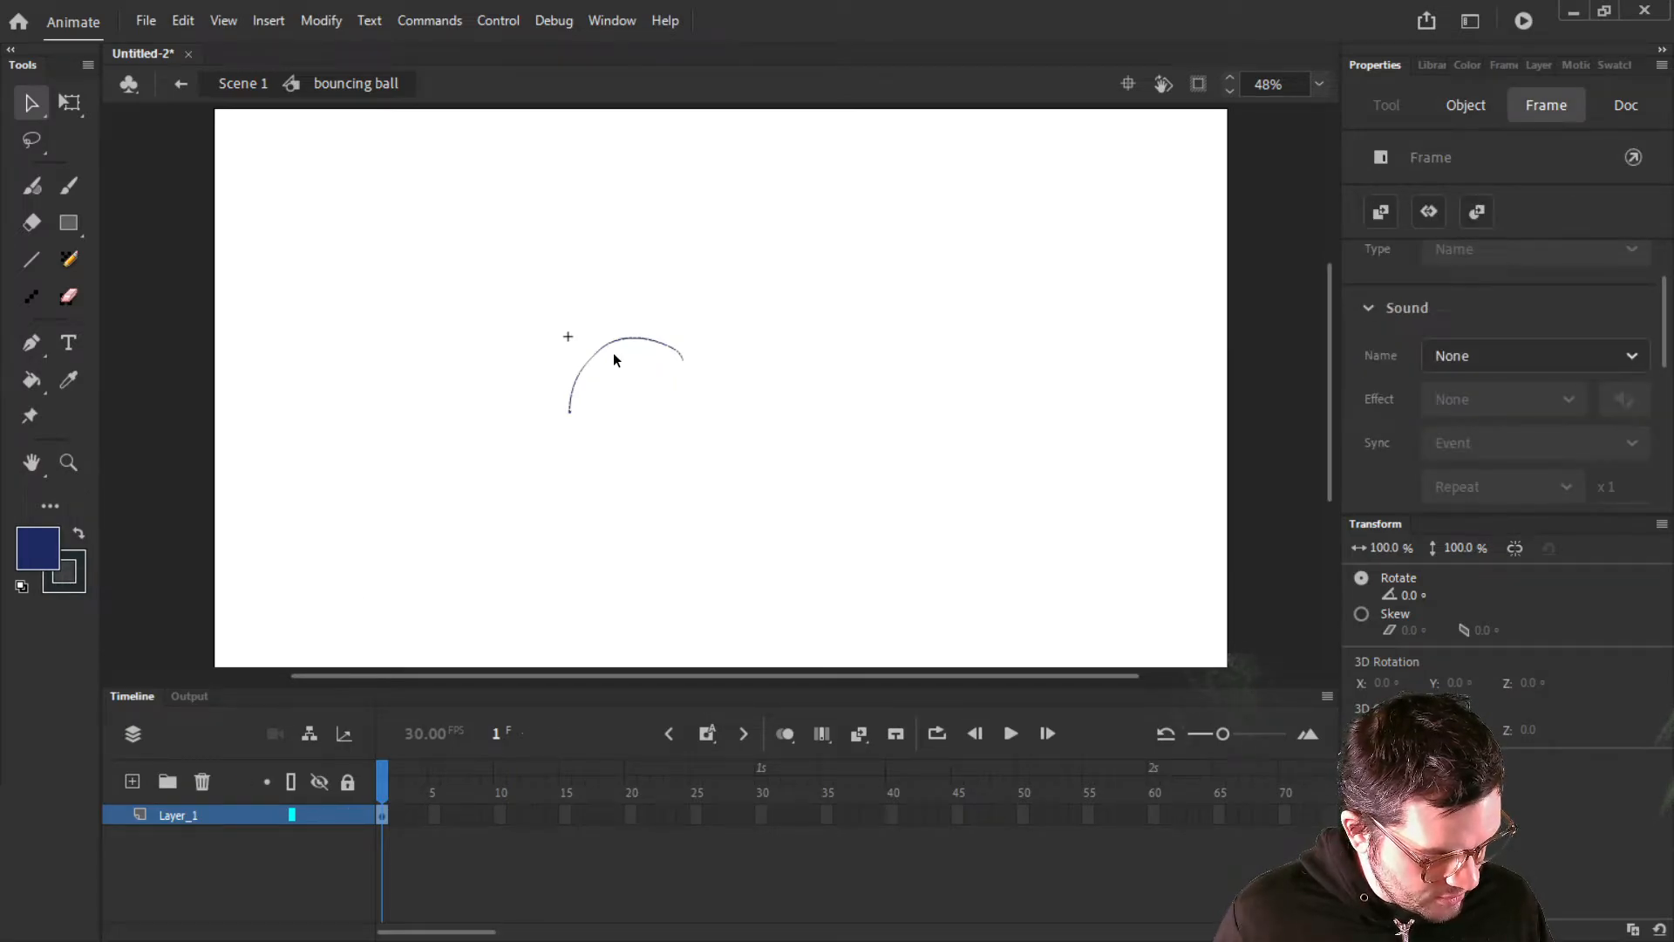
right_click(204, 814)
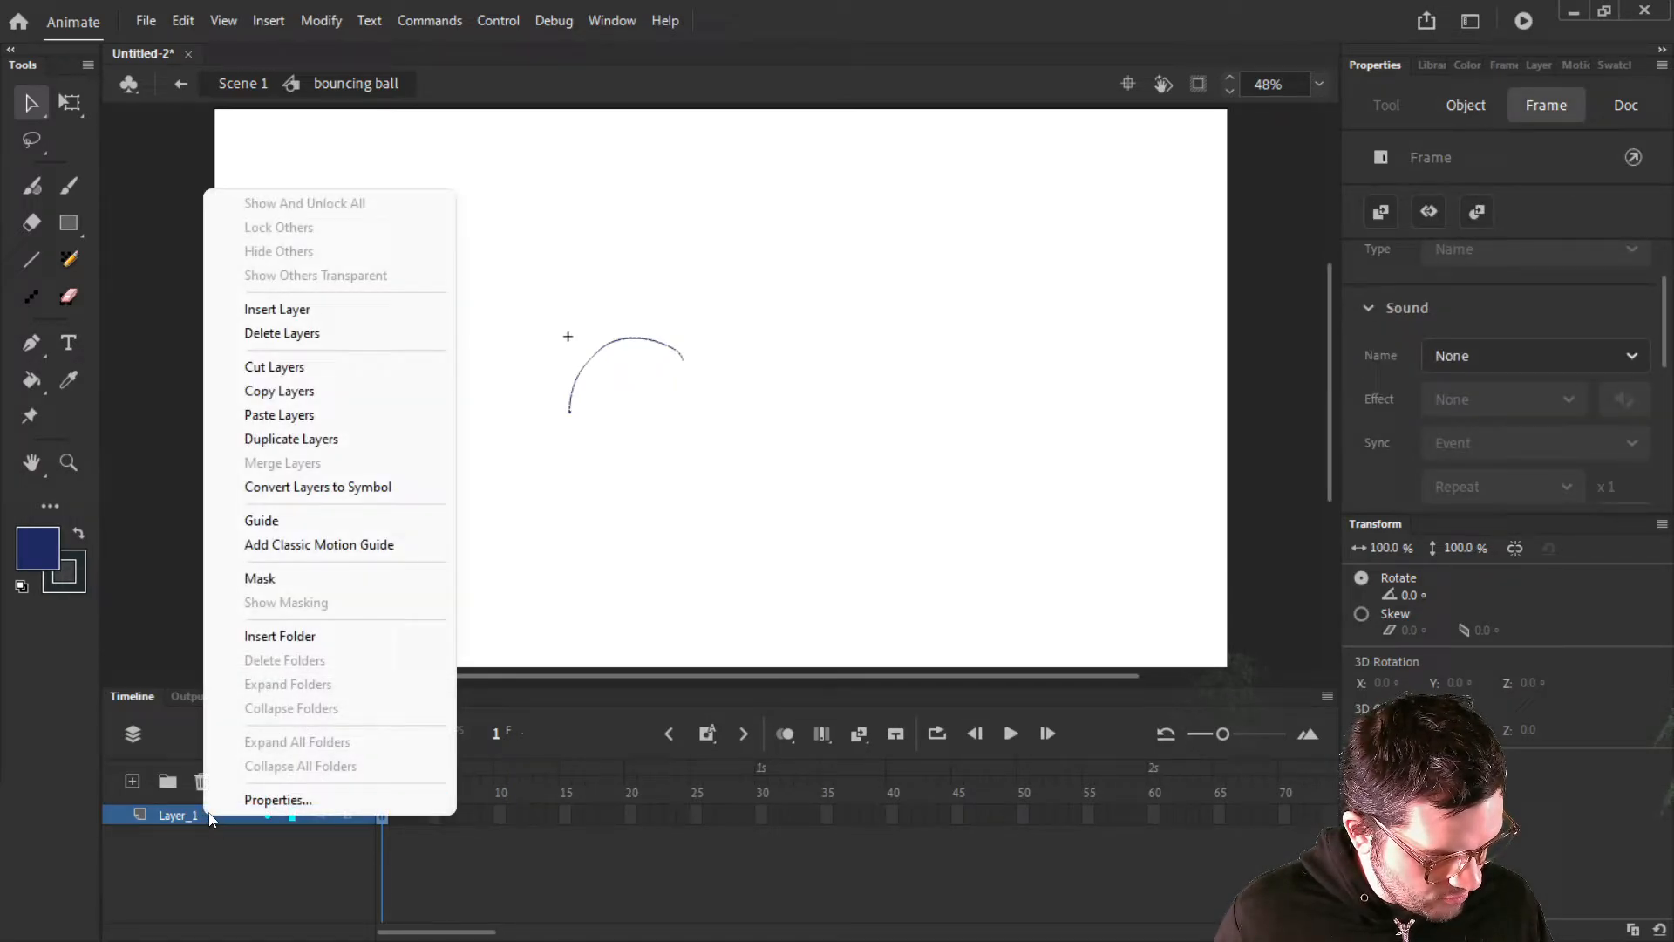
left_click(304, 416)
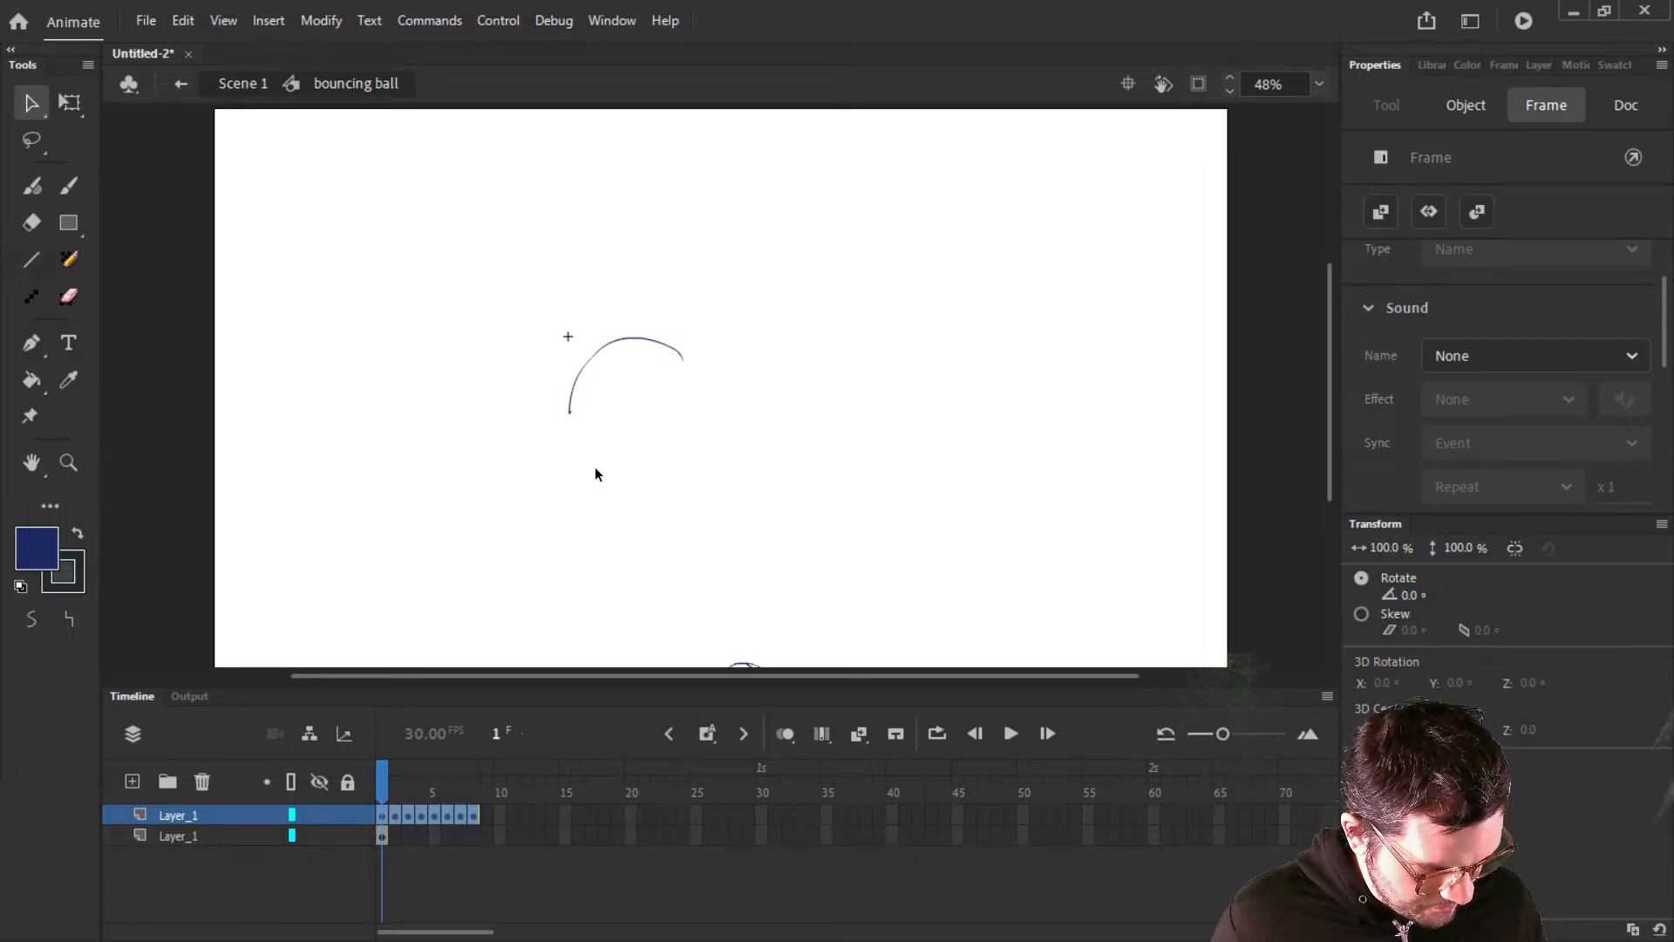
Delete the single-frame Layer_1 holding the curved stroke from inside the "bouncing ball" symbol
key("ctrl+minus")
key("ctrl+minus")
left_click_drag(602, 477, 594, 417)
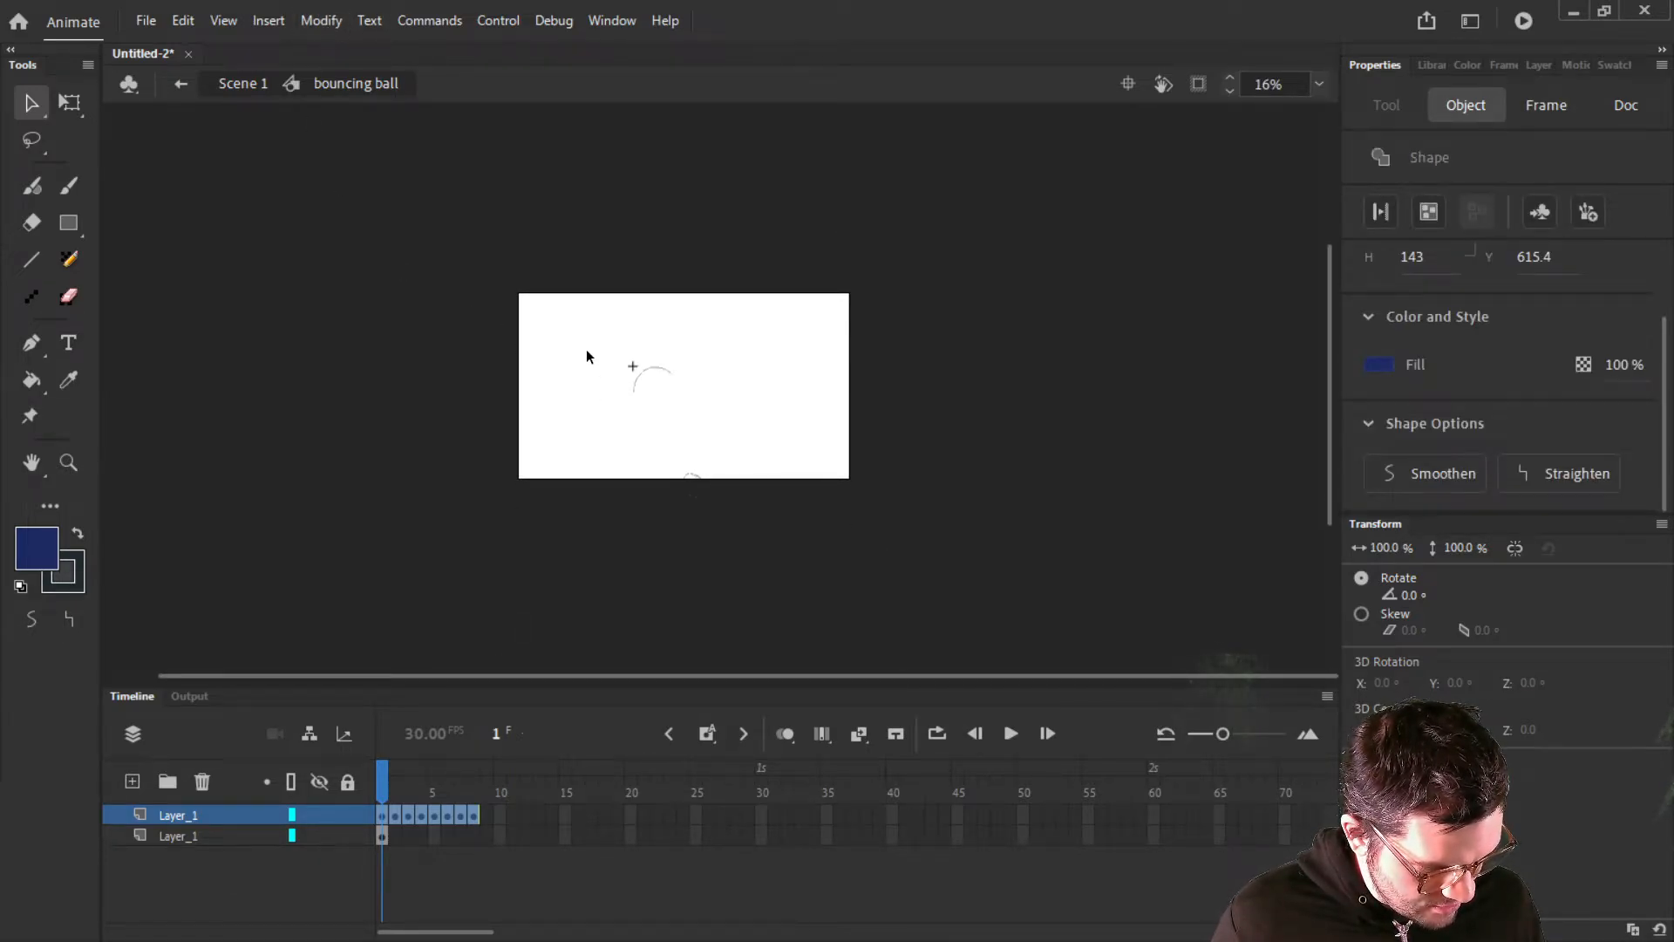
left_click(184, 833)
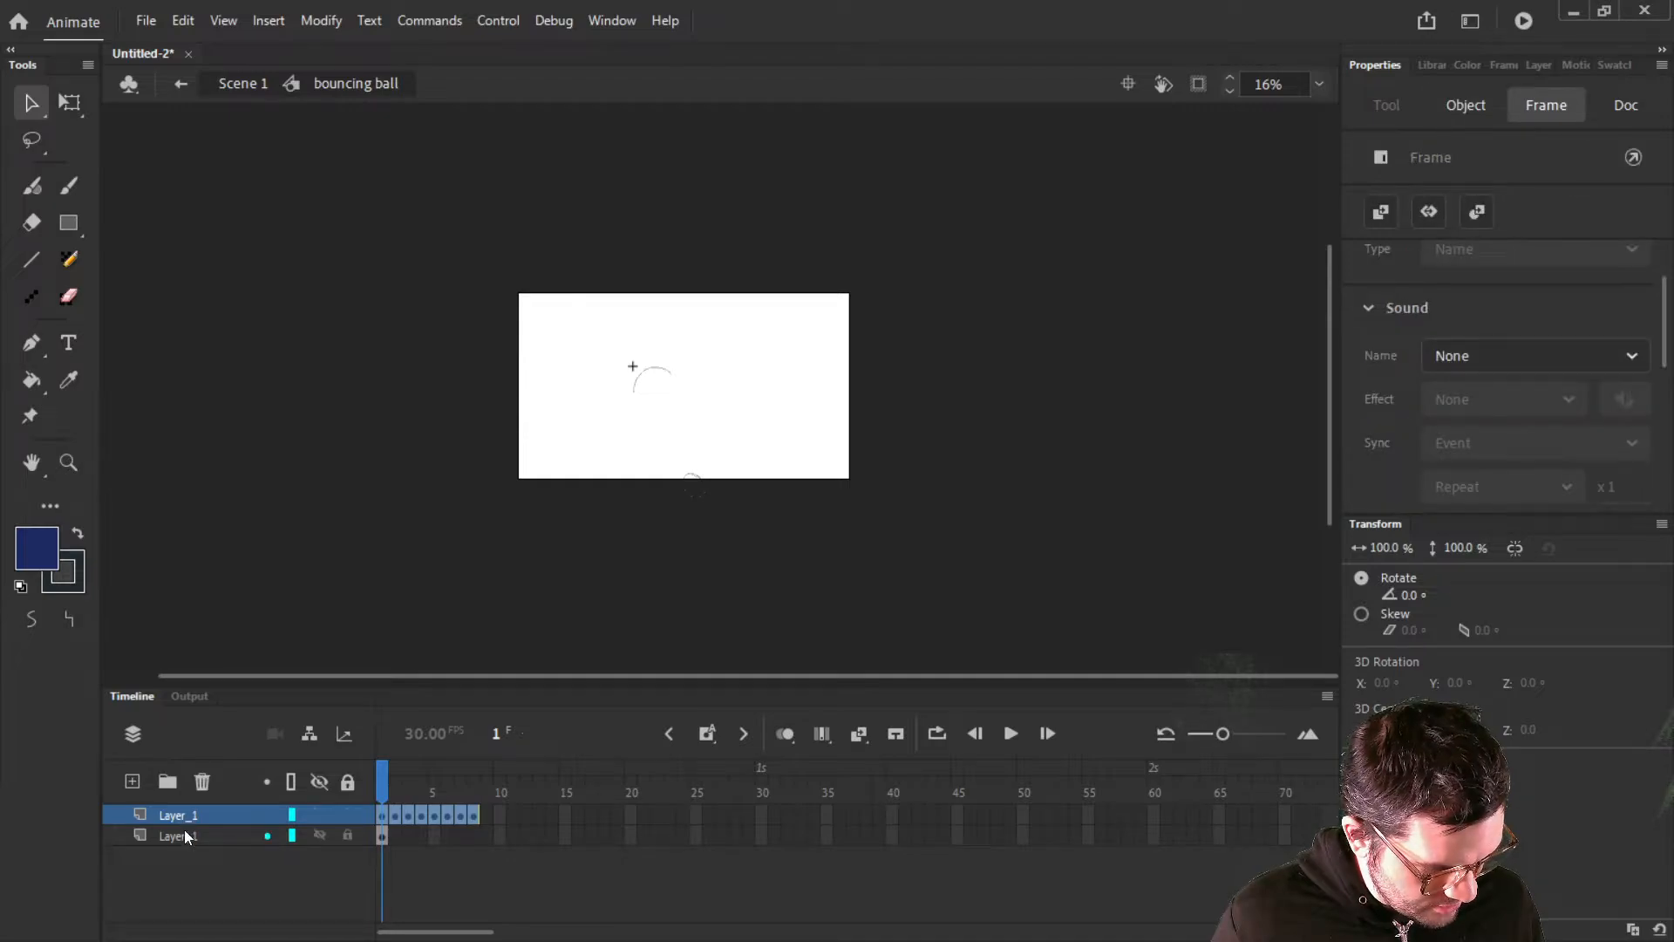
left_click(202, 782)
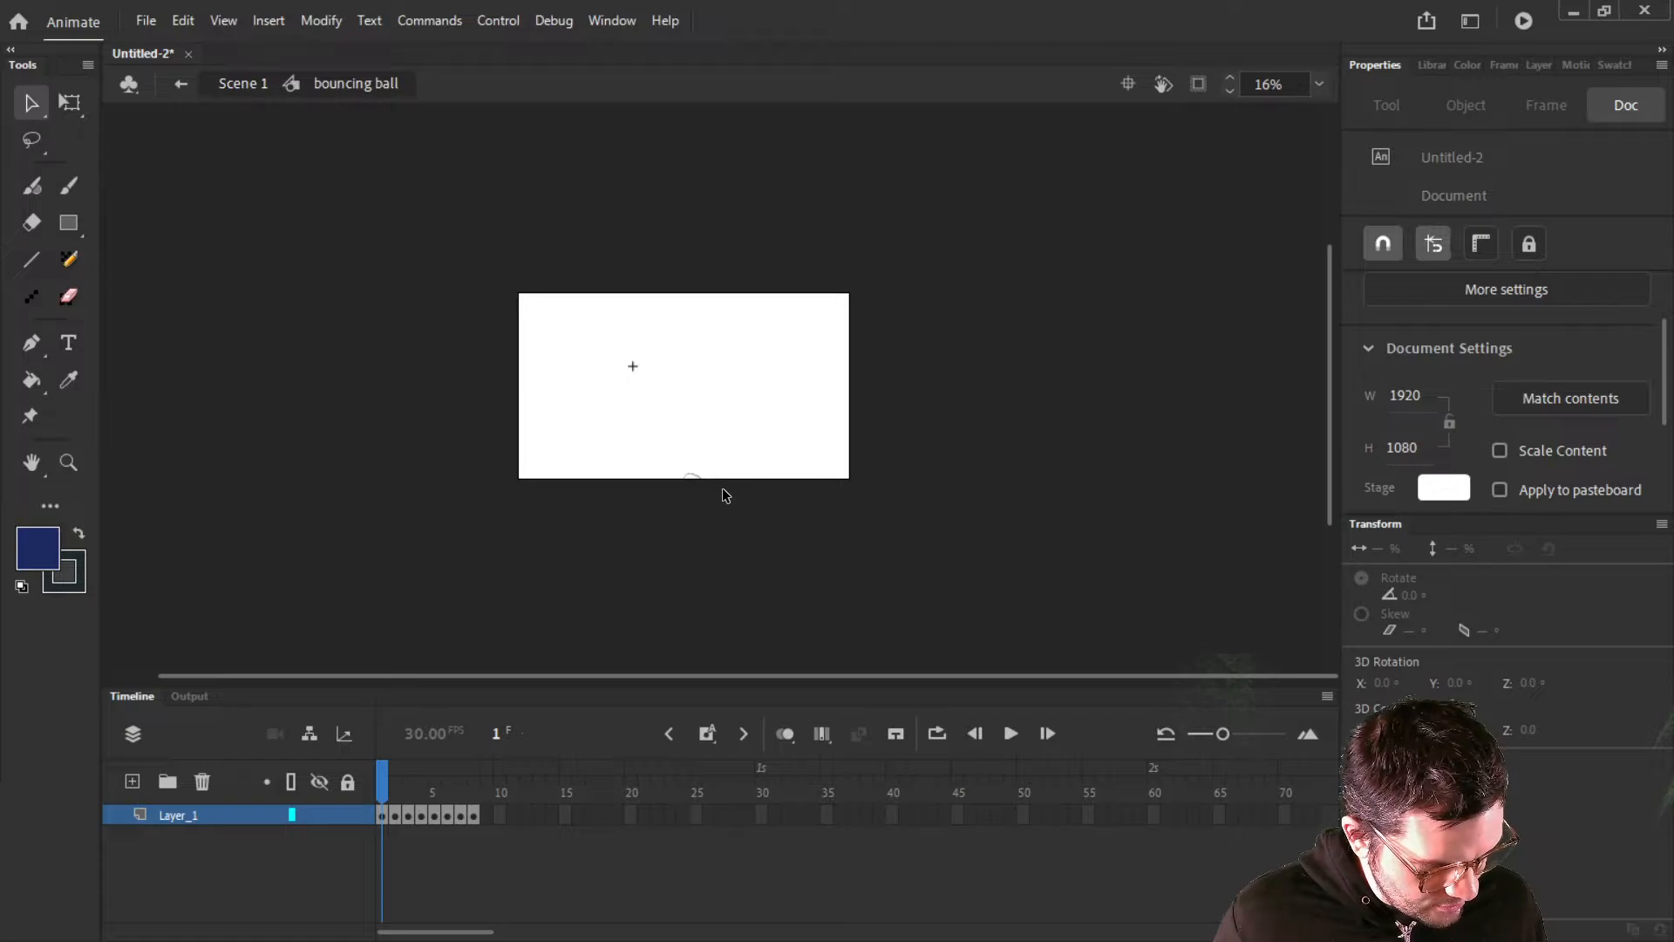
Return to Scene 1 and move the "bouncing ball" instance to the lower-left area of the stage at frame 1
left_click(234, 87)
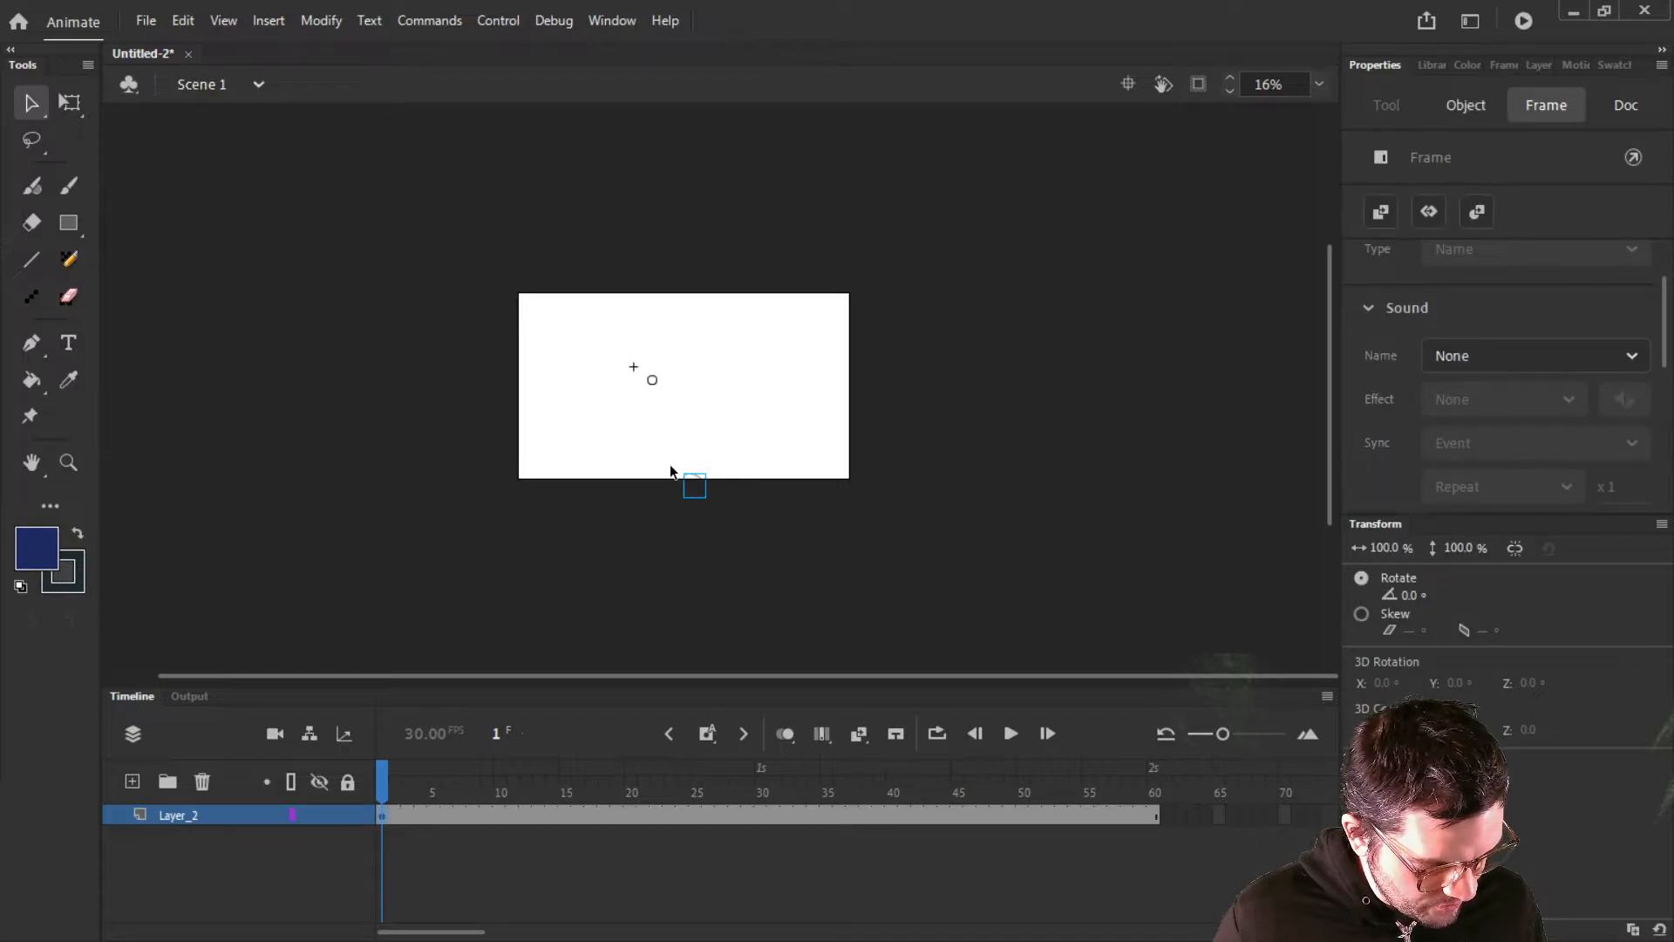
left_click_drag(695, 484, 704, 351)
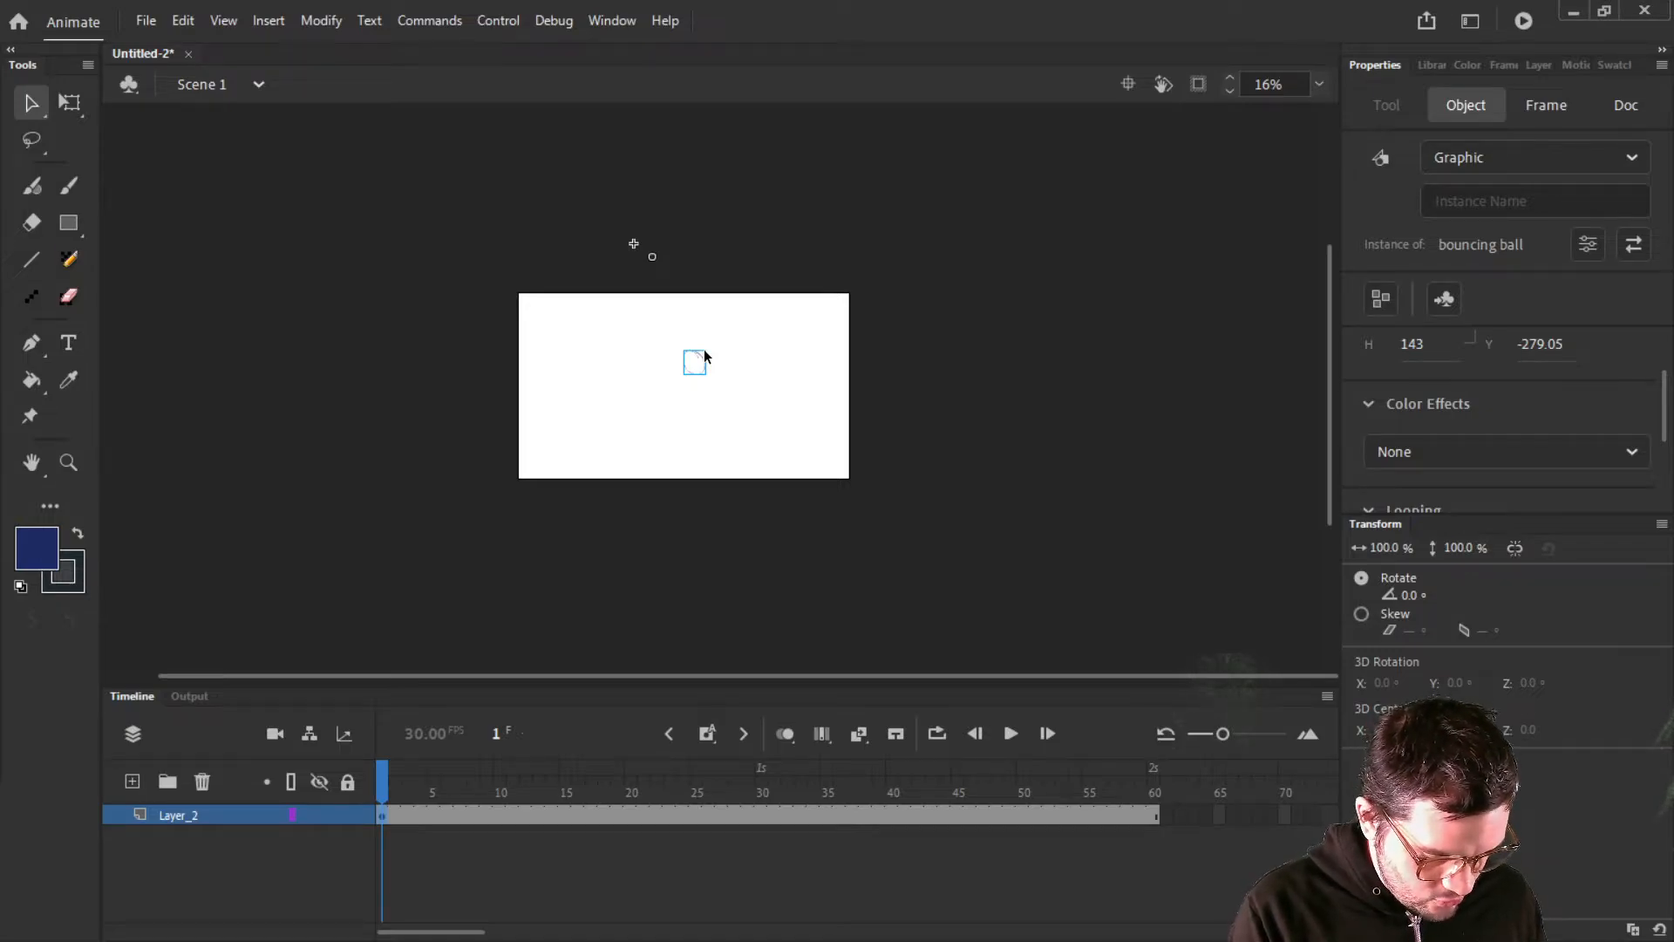
key("ctrl+2")
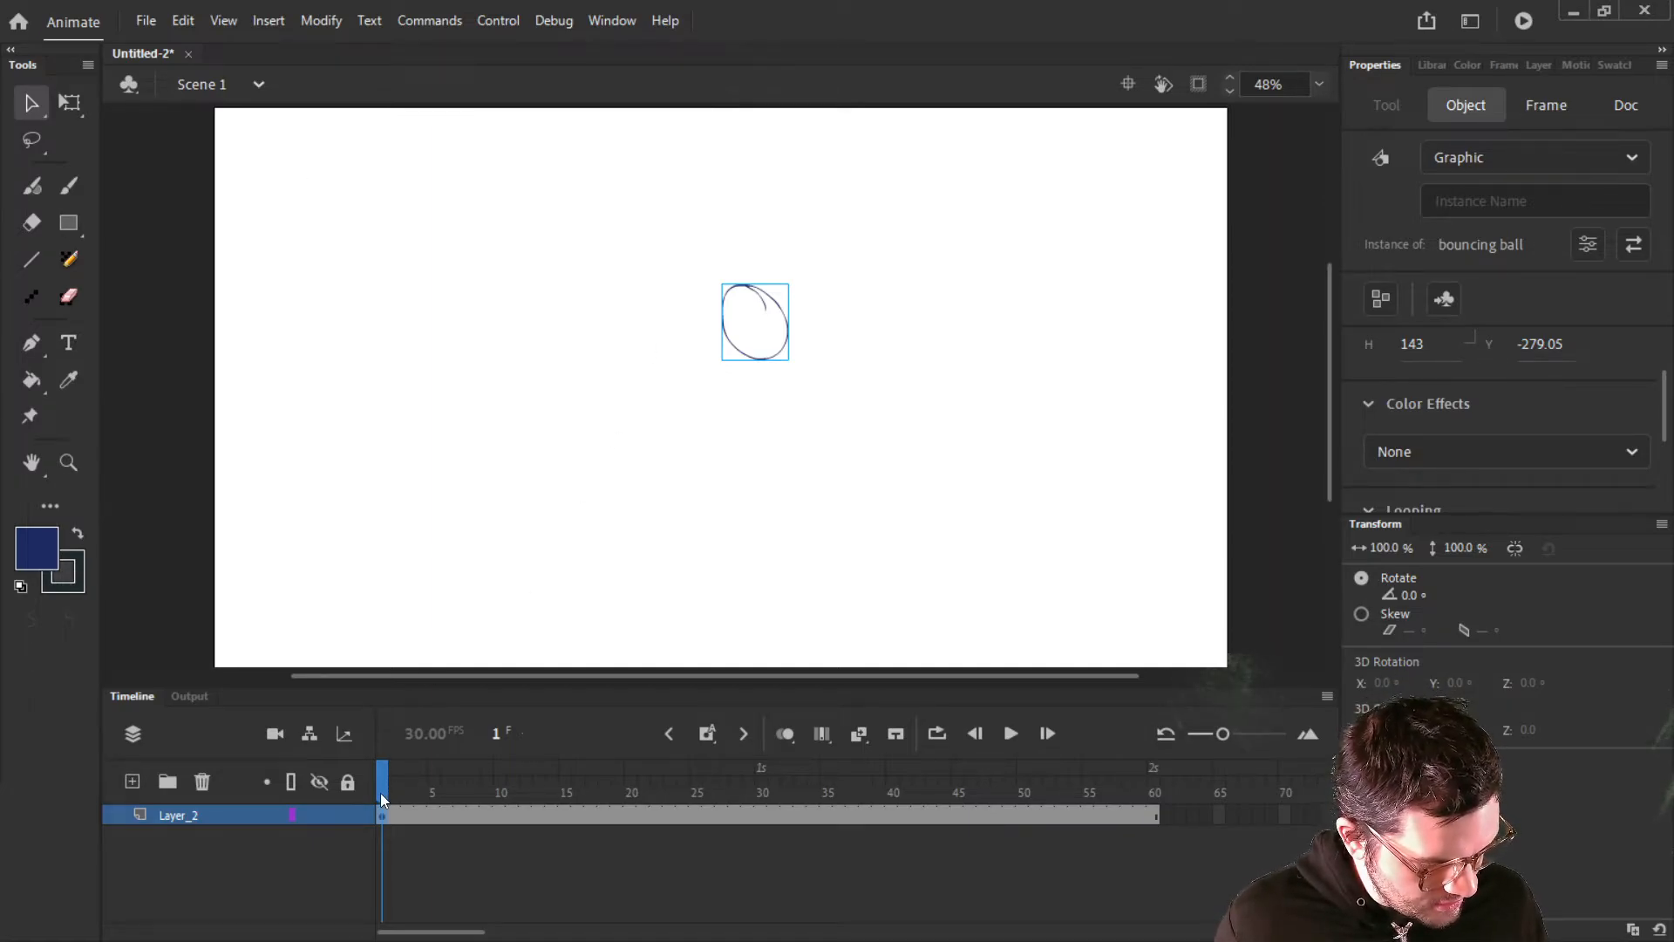
mouse_move(380, 793)
left_mouse_down()
mouse_move(415, 789)
mouse_move(392, 783)
left_mouse_up()
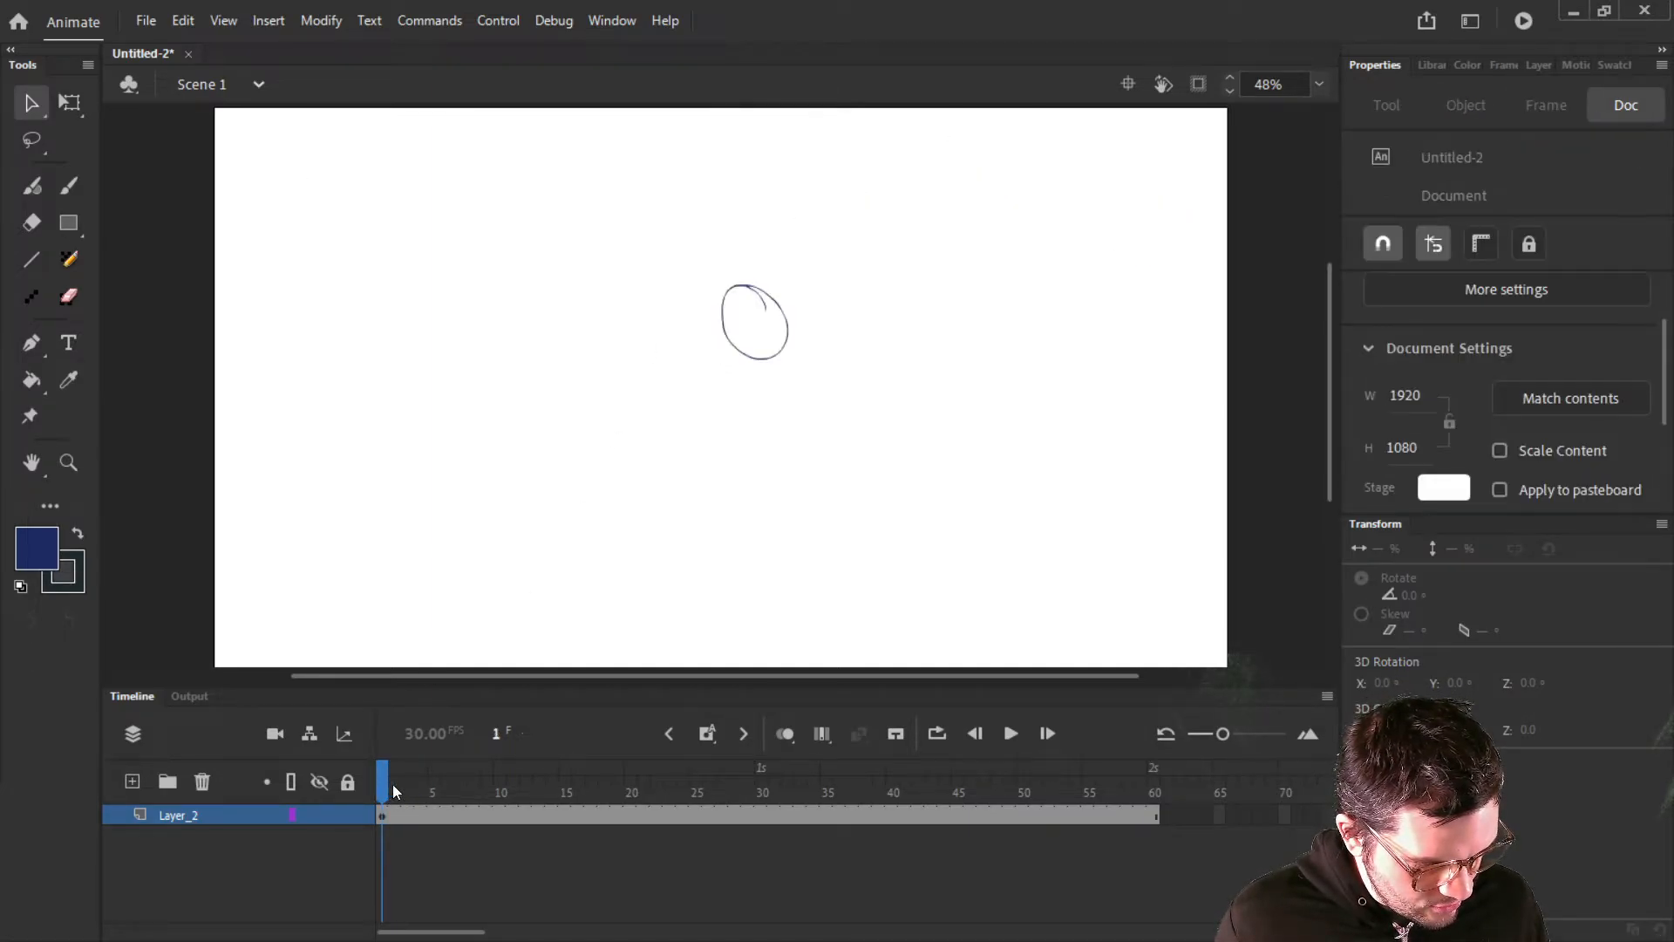
left_click(758, 299)
left_click_drag(750, 301, 364, 530)
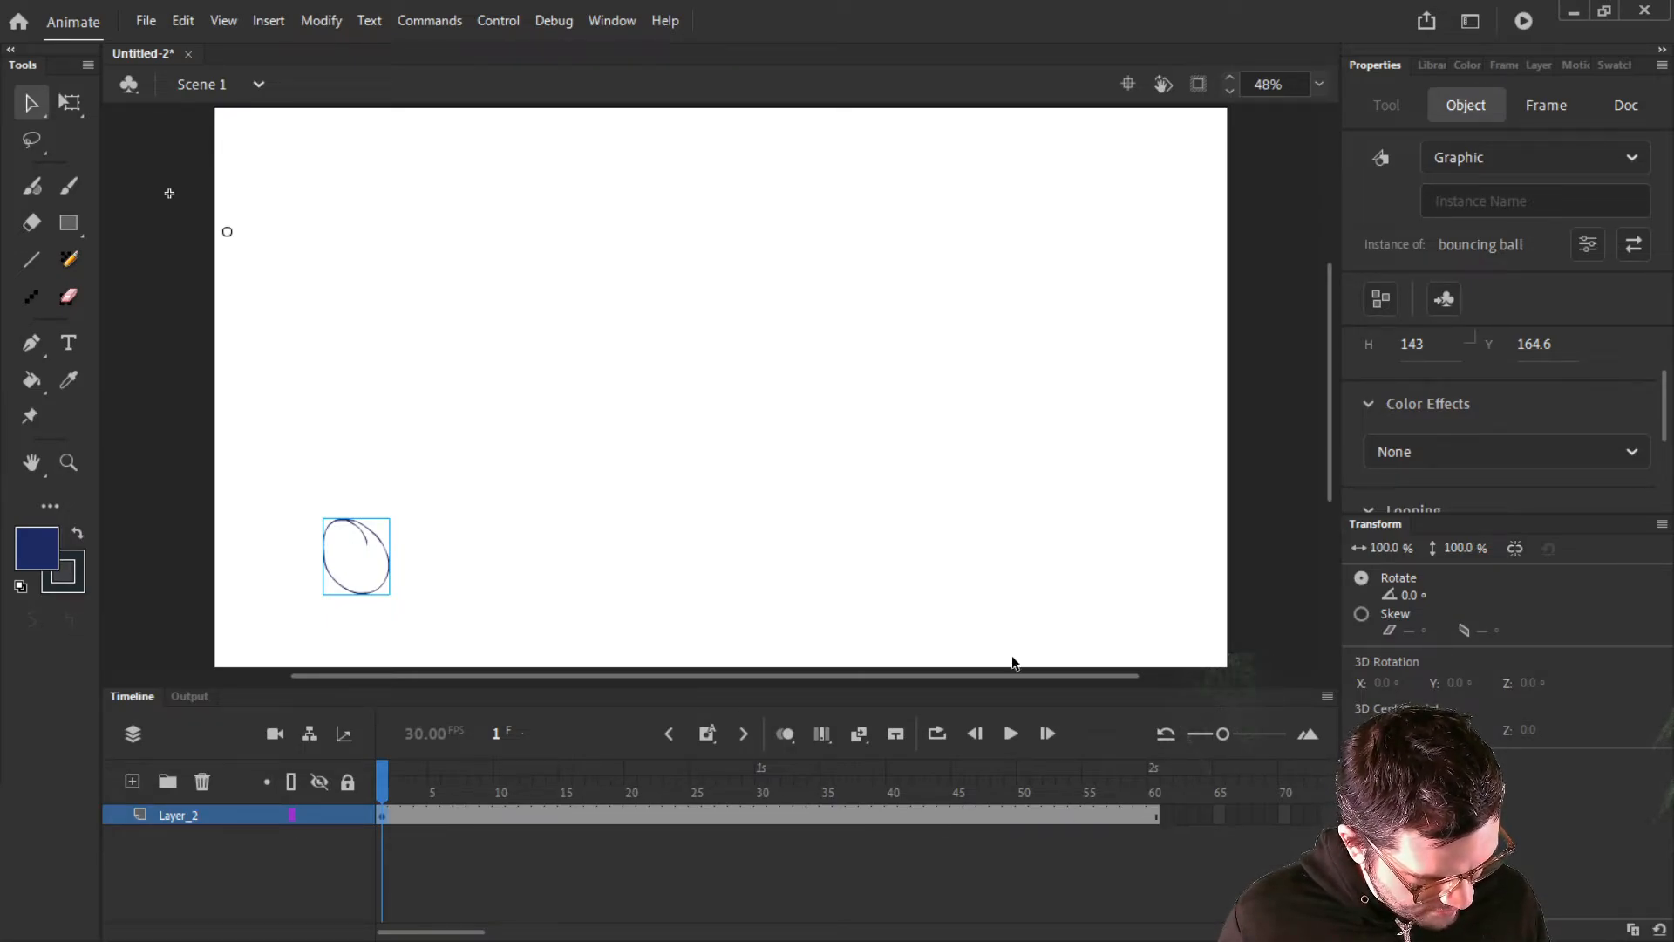
Inspect the last ball drawing at frame 8 inside the "bouncing ball" symbol, and return to frame 1 of Scene 1
double_click(372, 540)
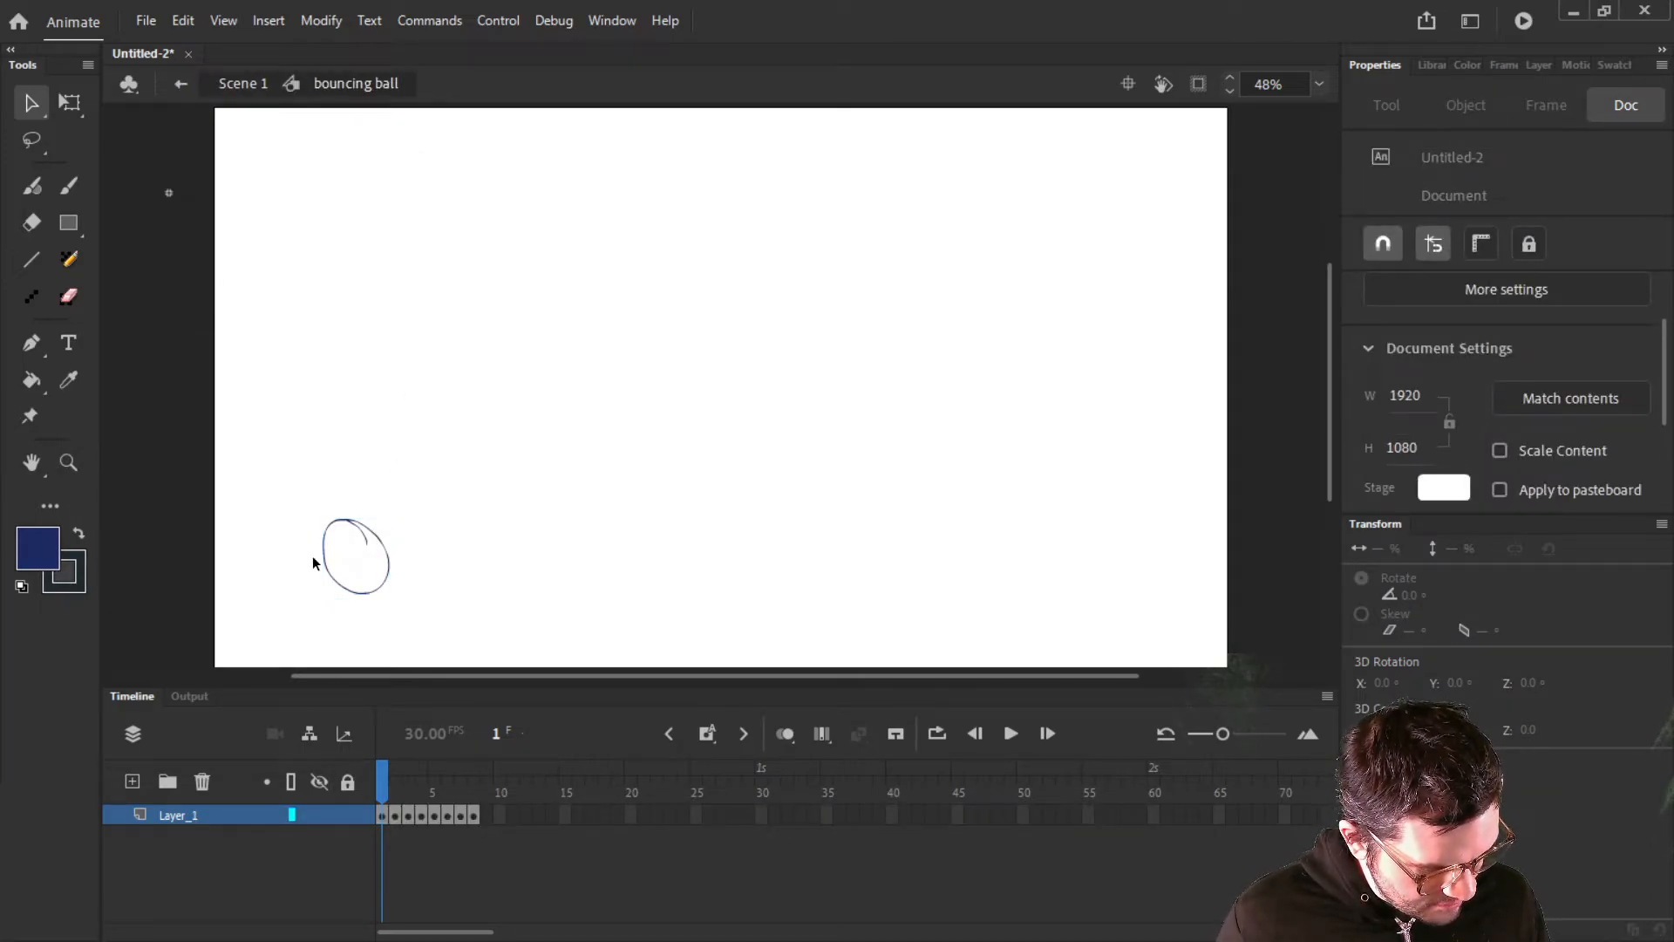
left_click(475, 815)
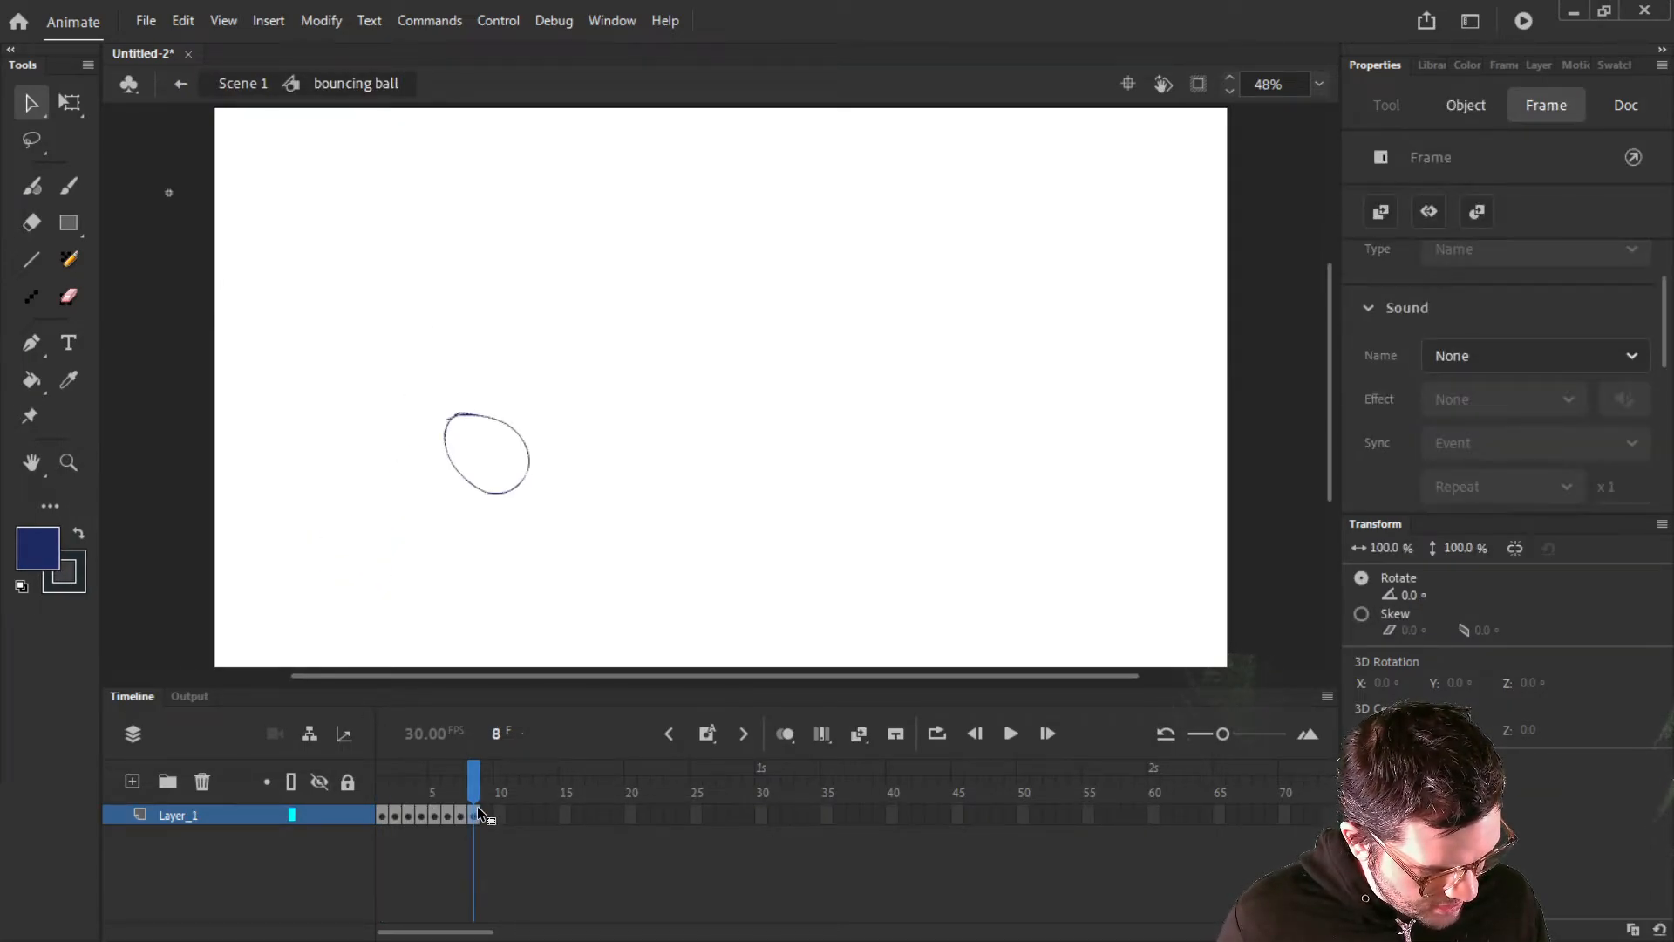
left_click(240, 83)
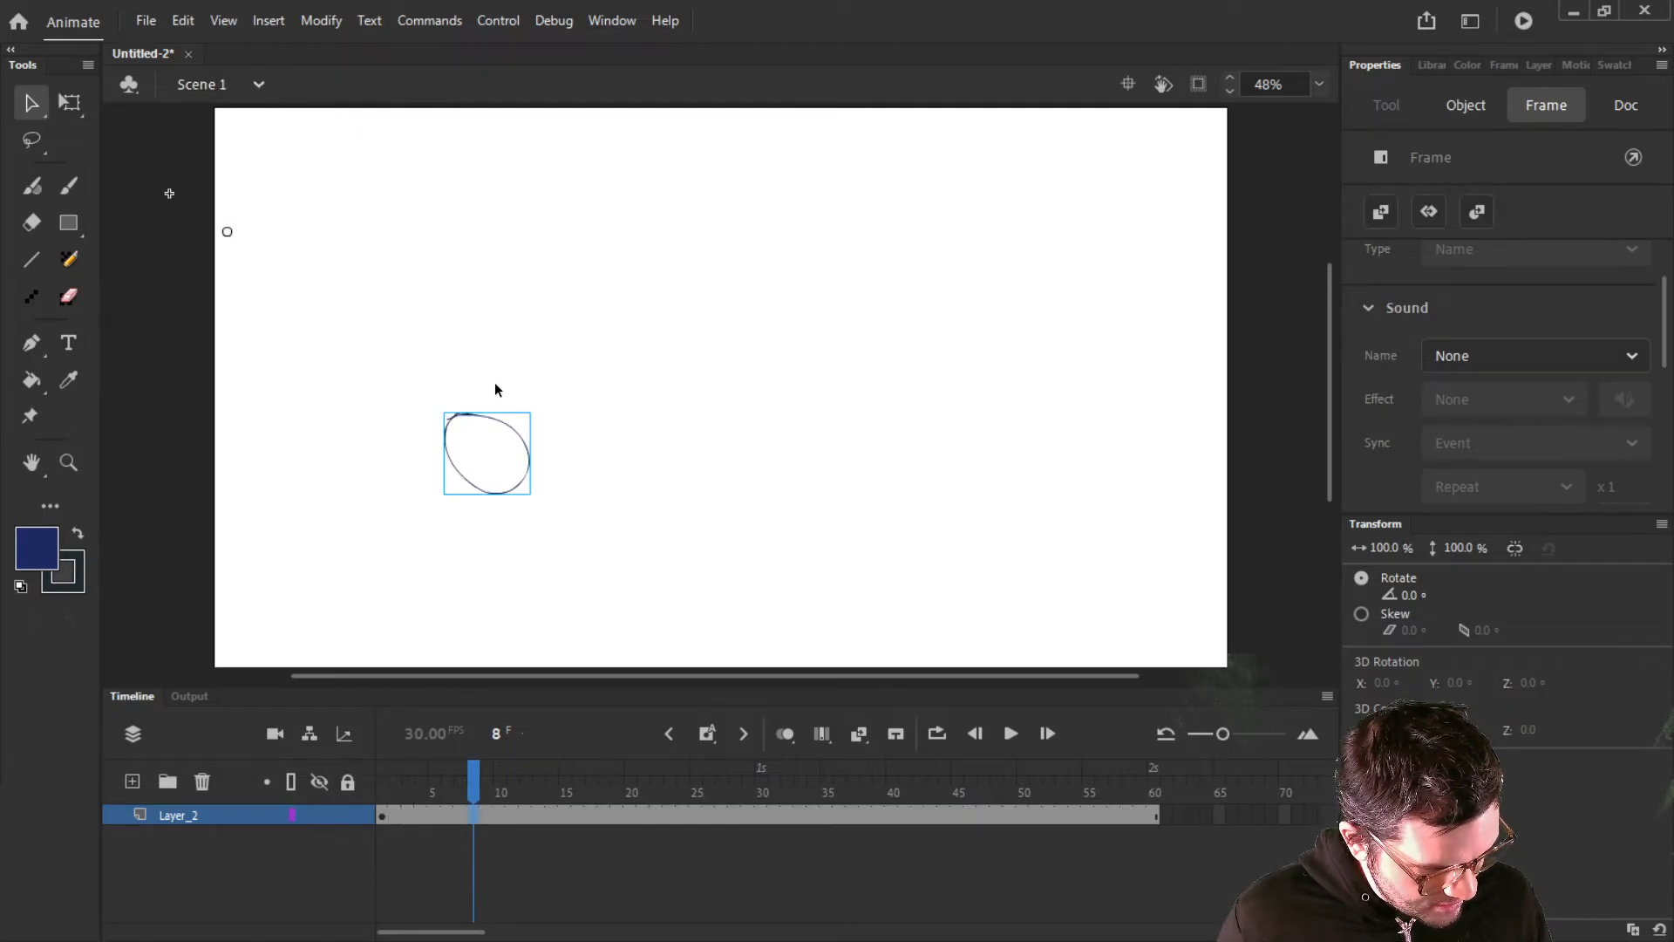
left_click(380, 814)
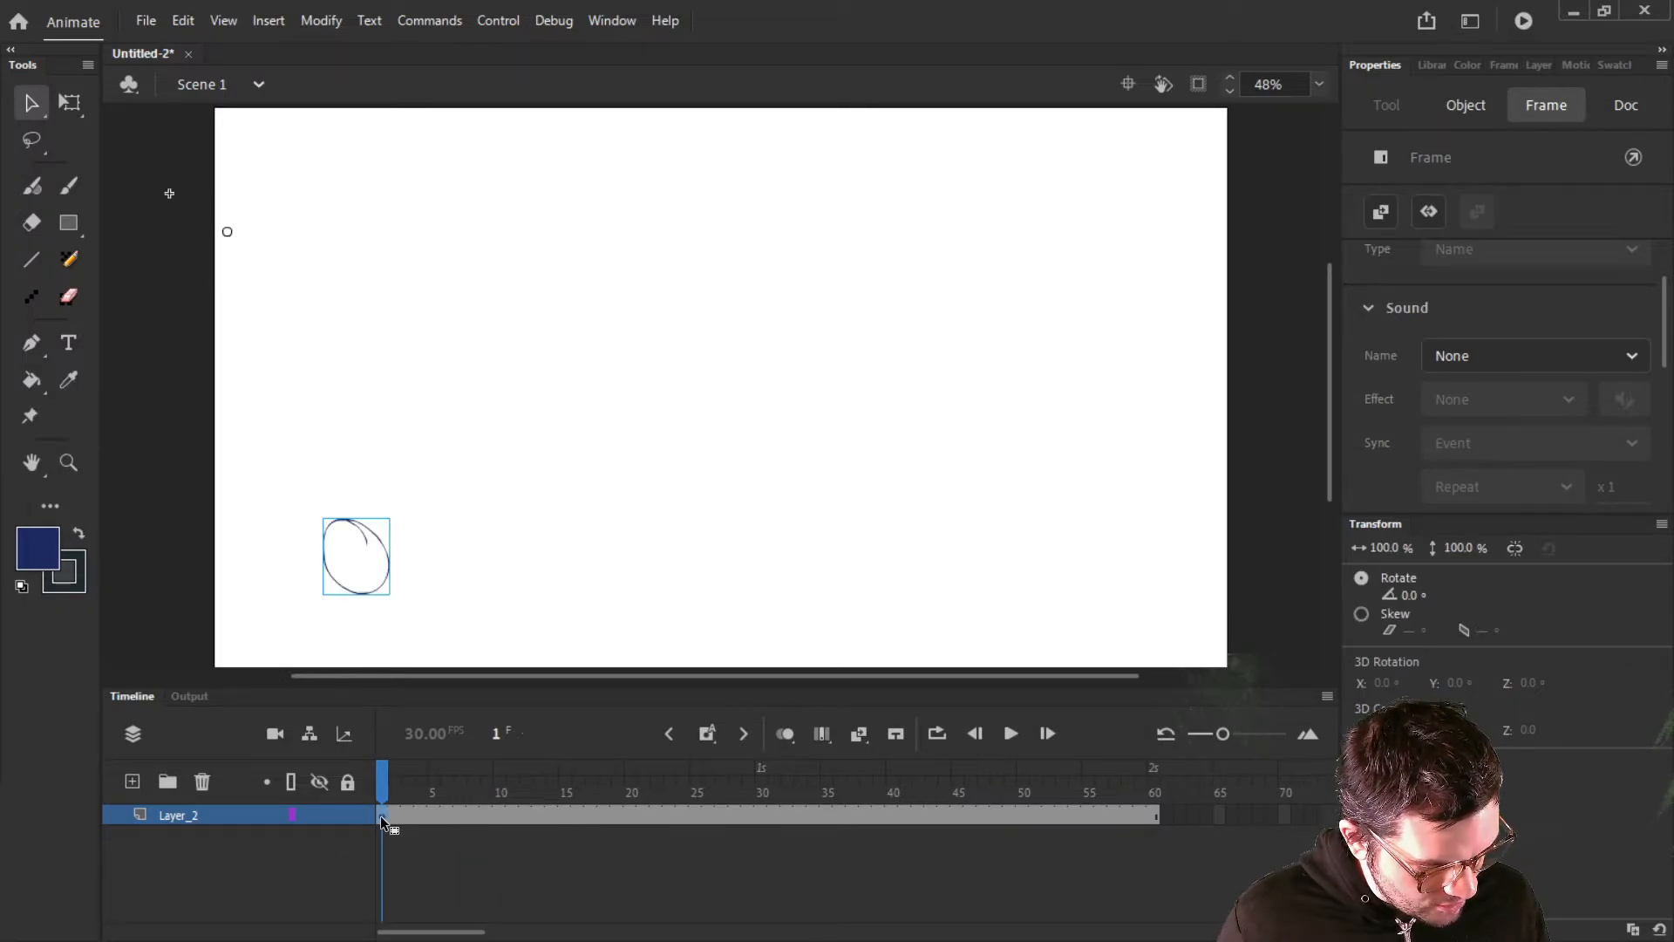
Set the looping of the "bouncing ball" graphic instance to play once, starting from frame 1
left_click(366, 533)
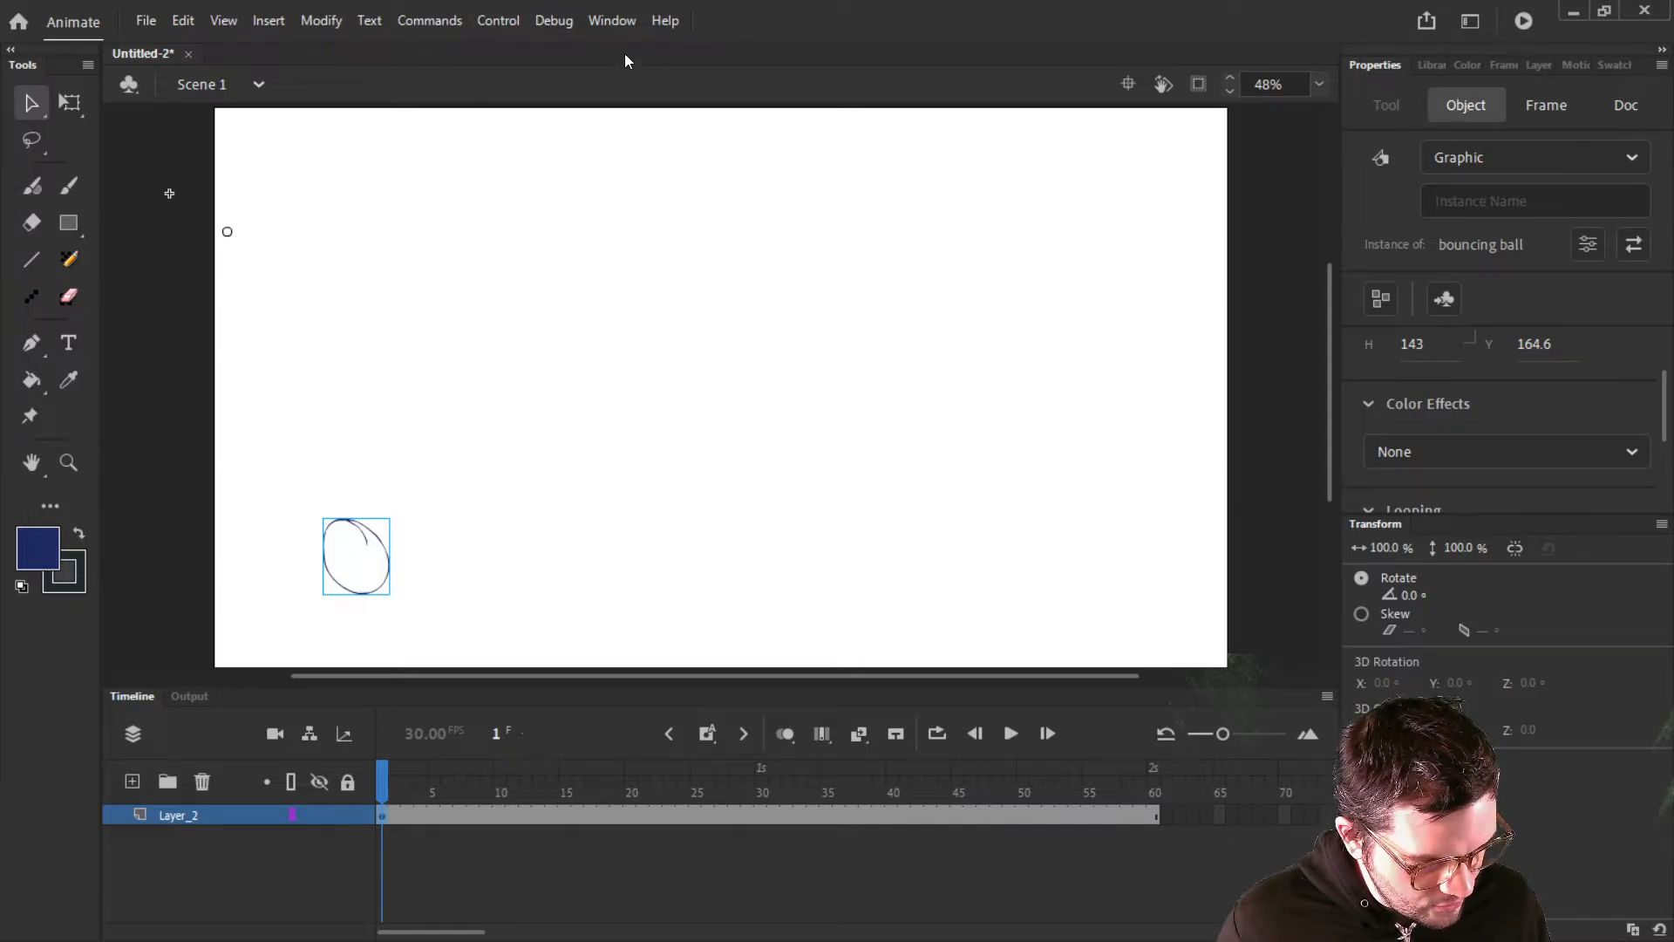
left_click(615, 20)
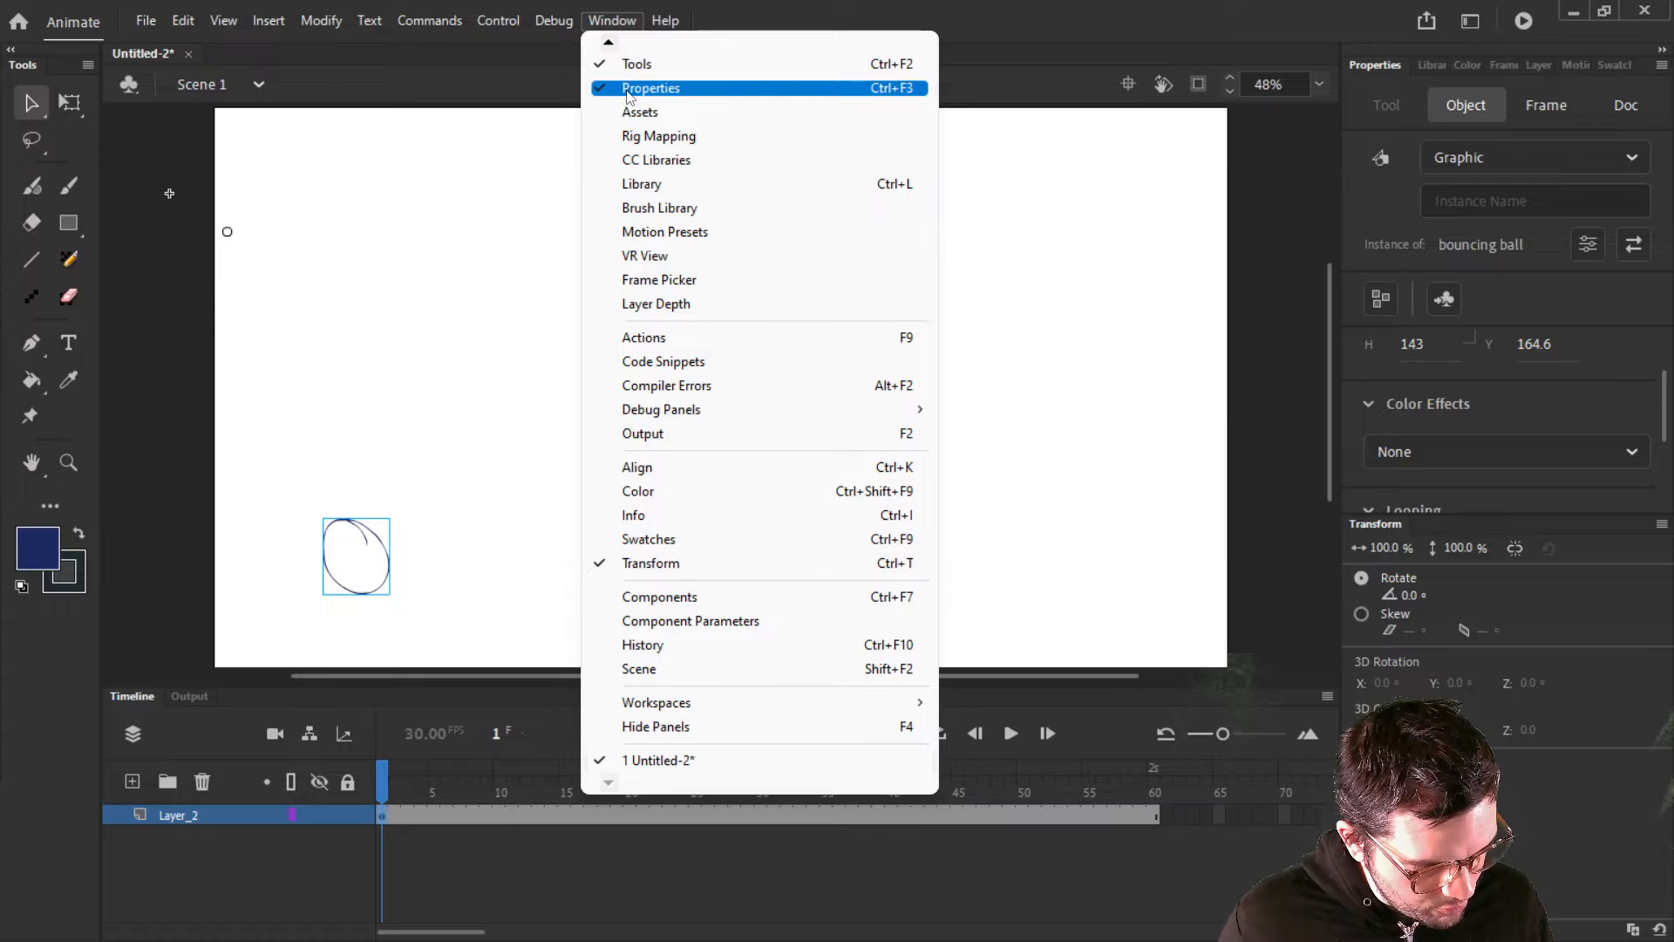
left_click(1038, 21)
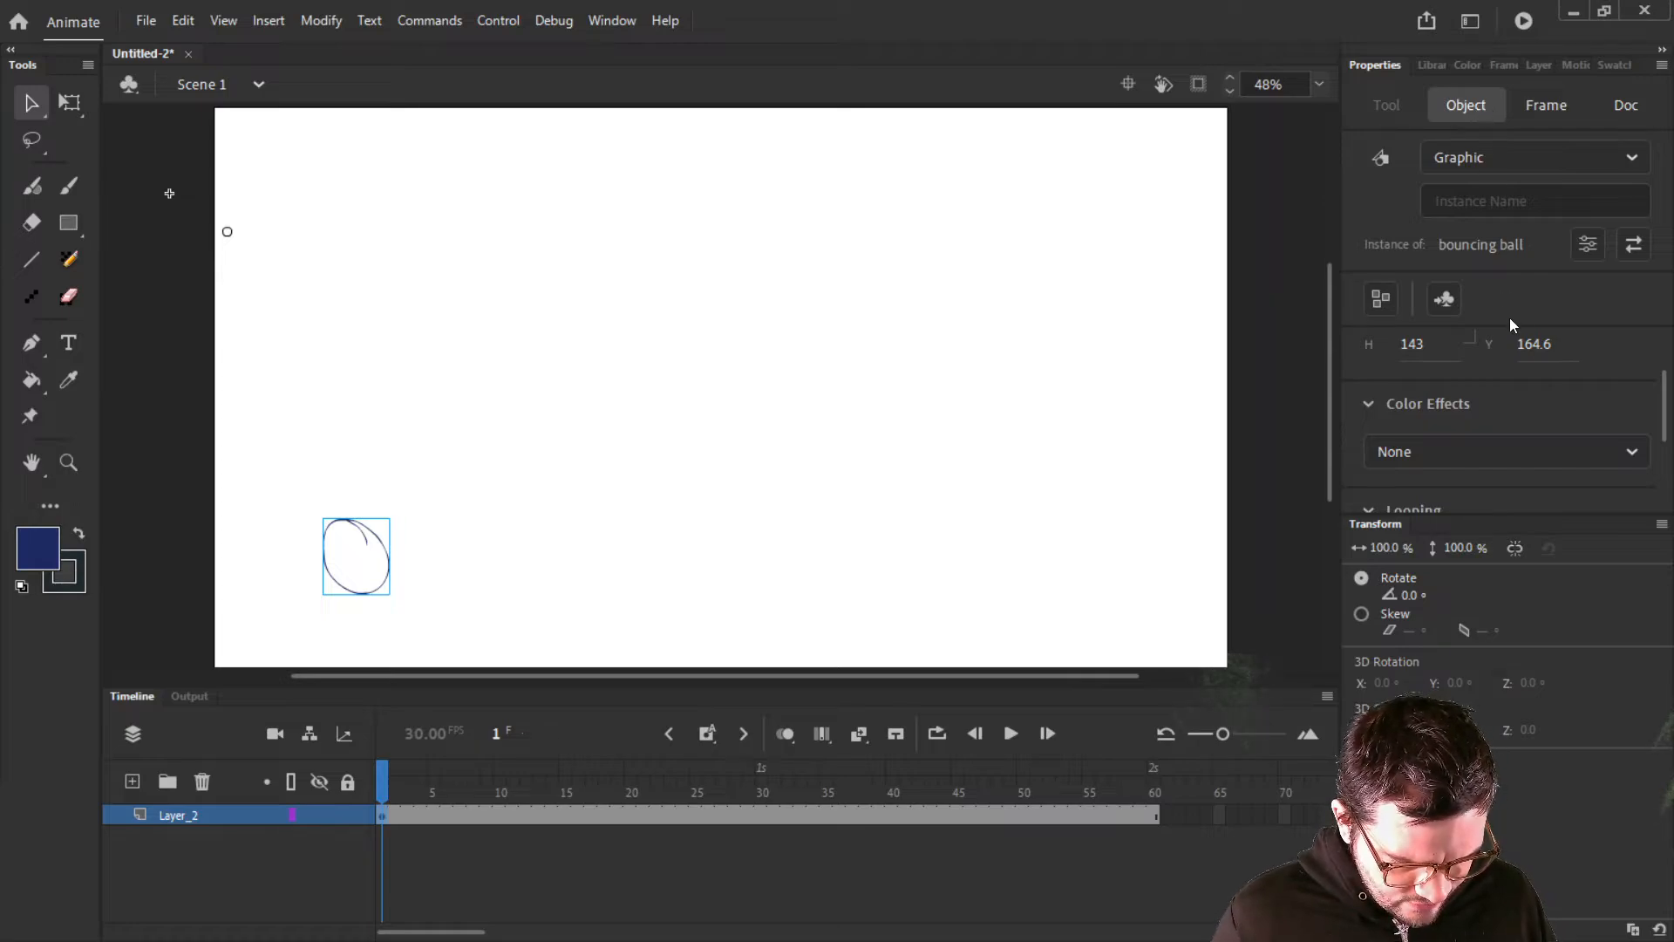
left_click_drag(1662, 403, 1663, 449)
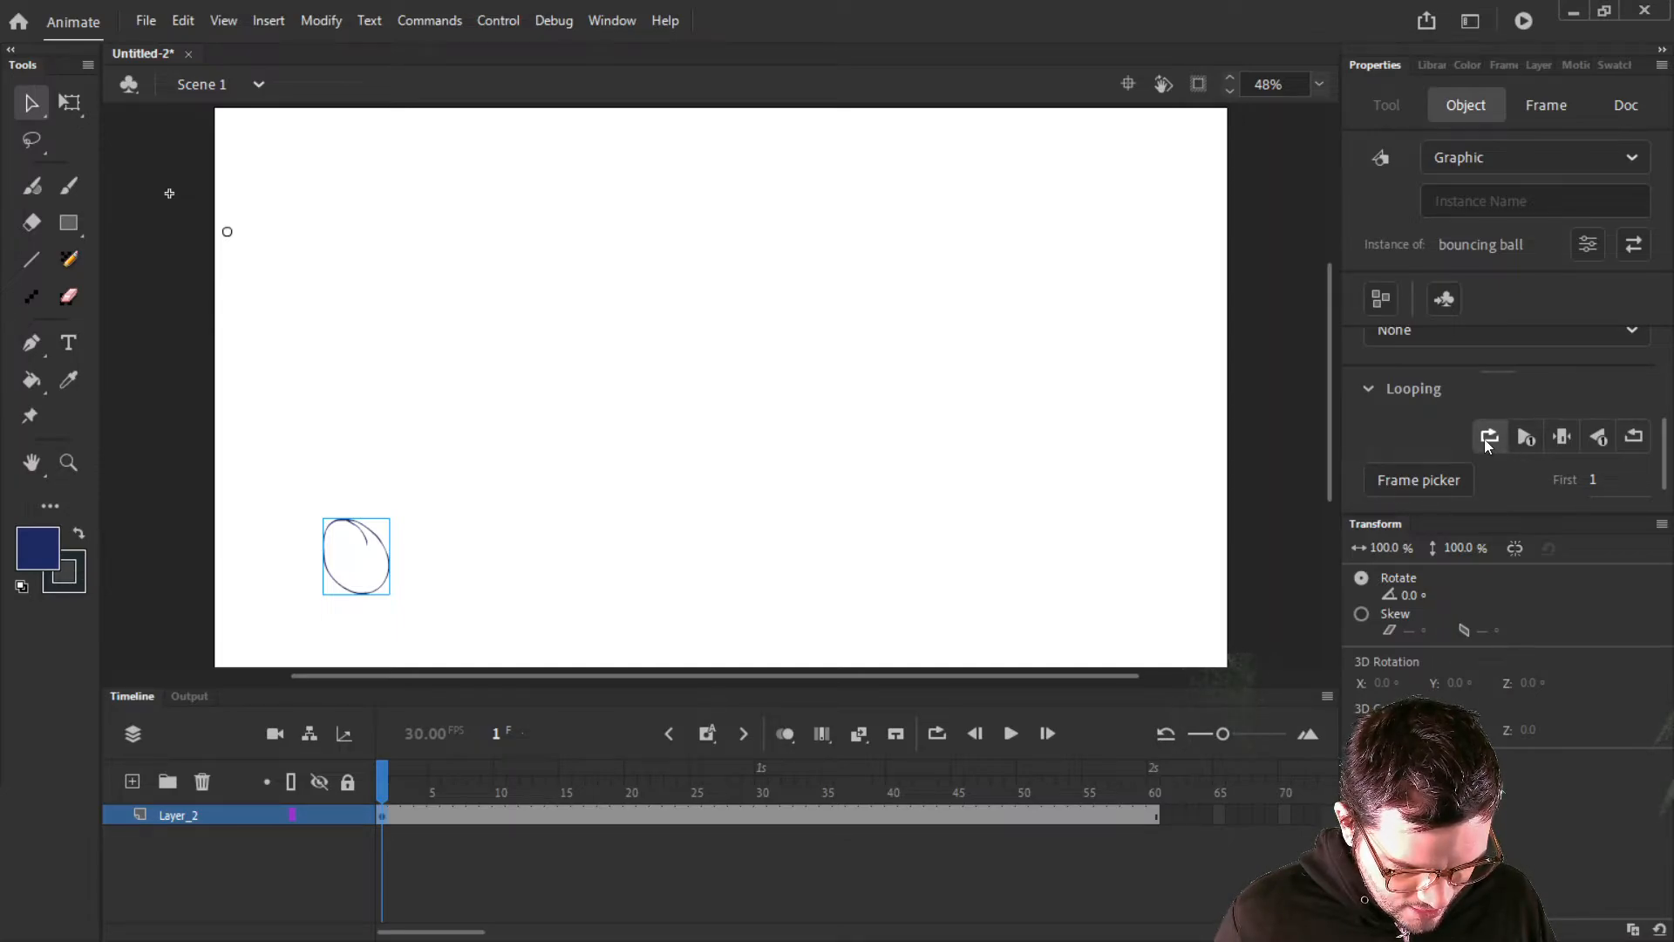
left_click(1533, 438)
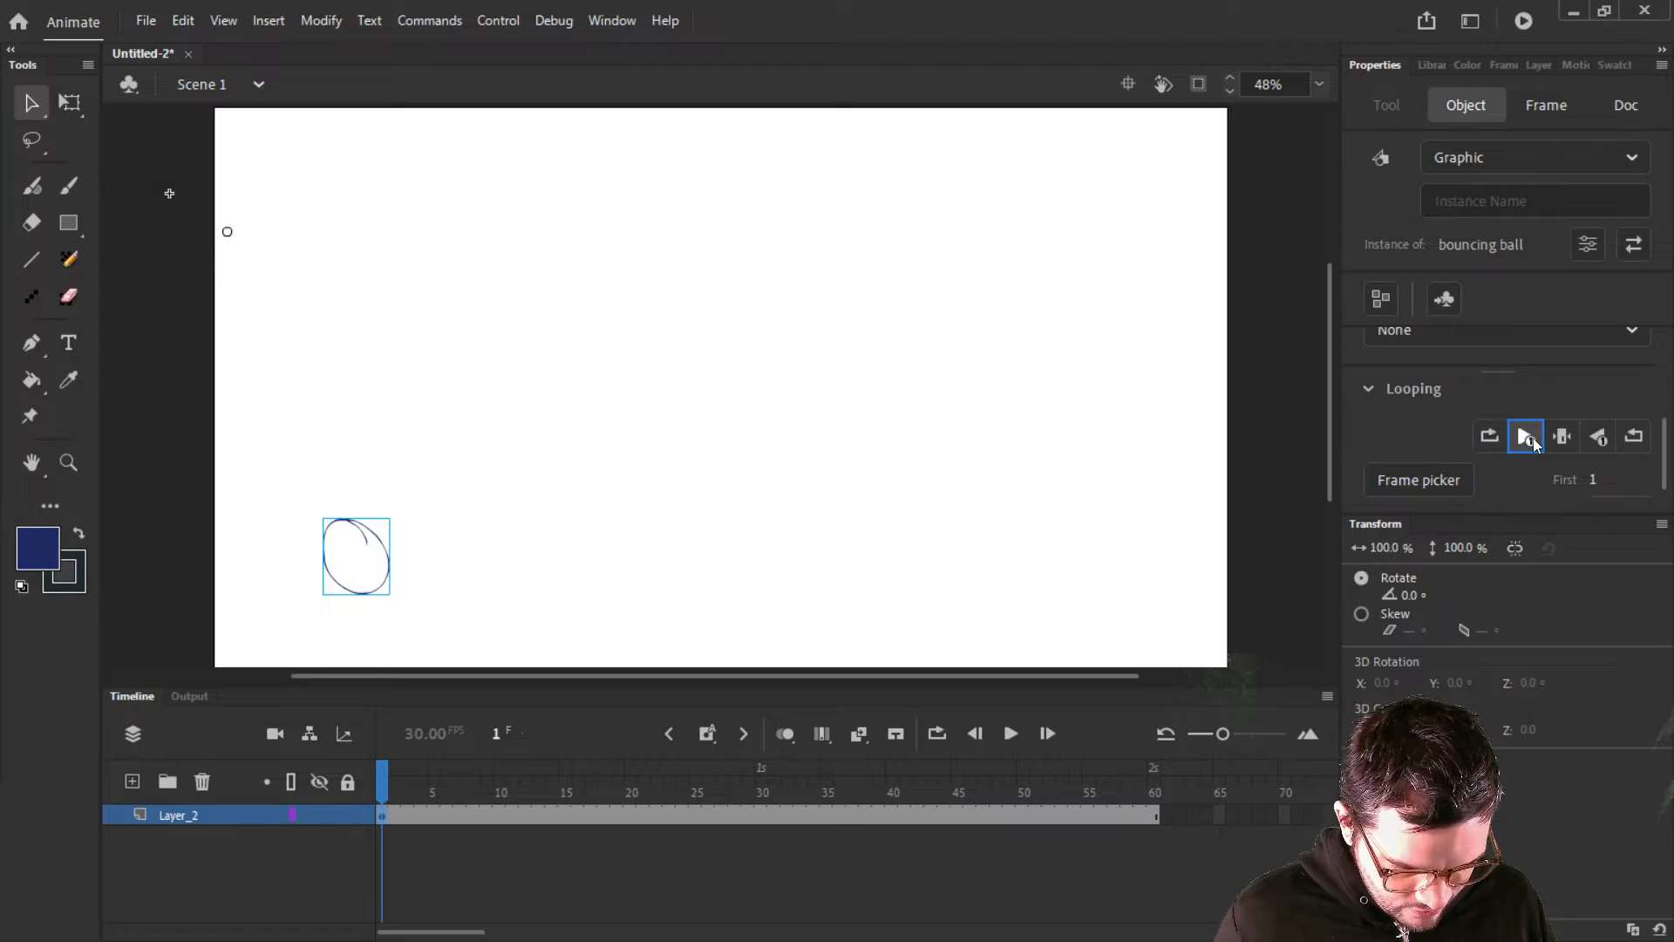
Preview the play-once setting by playing the timeline, and return the playhead to frame 1
key("Return")
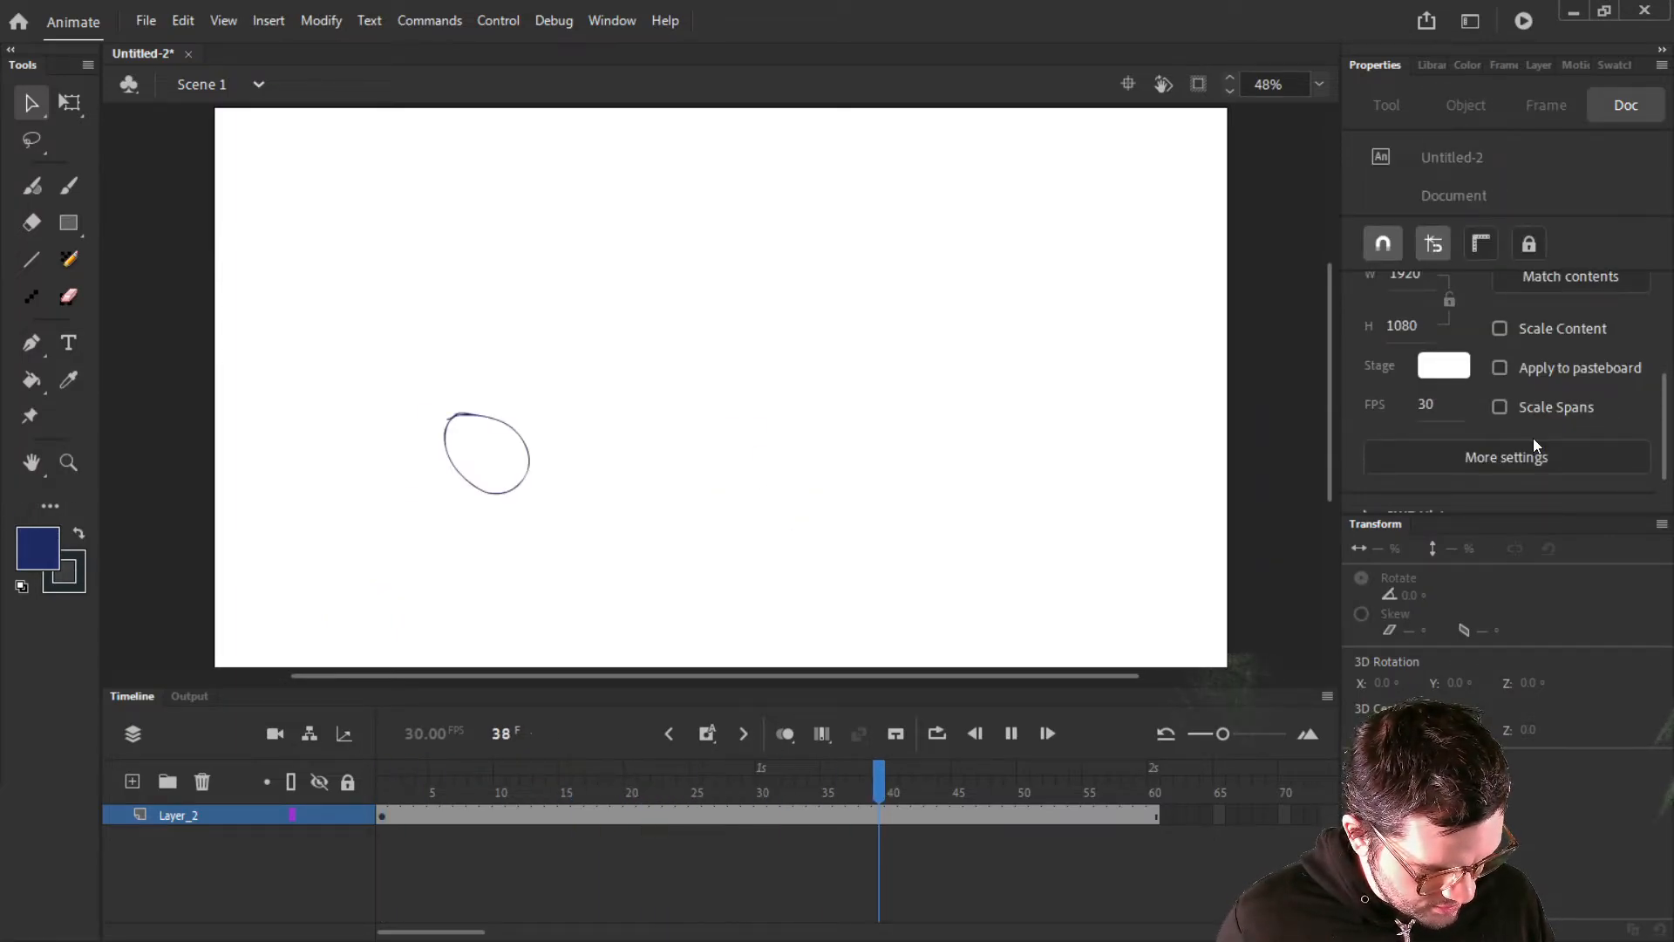
key("Return")
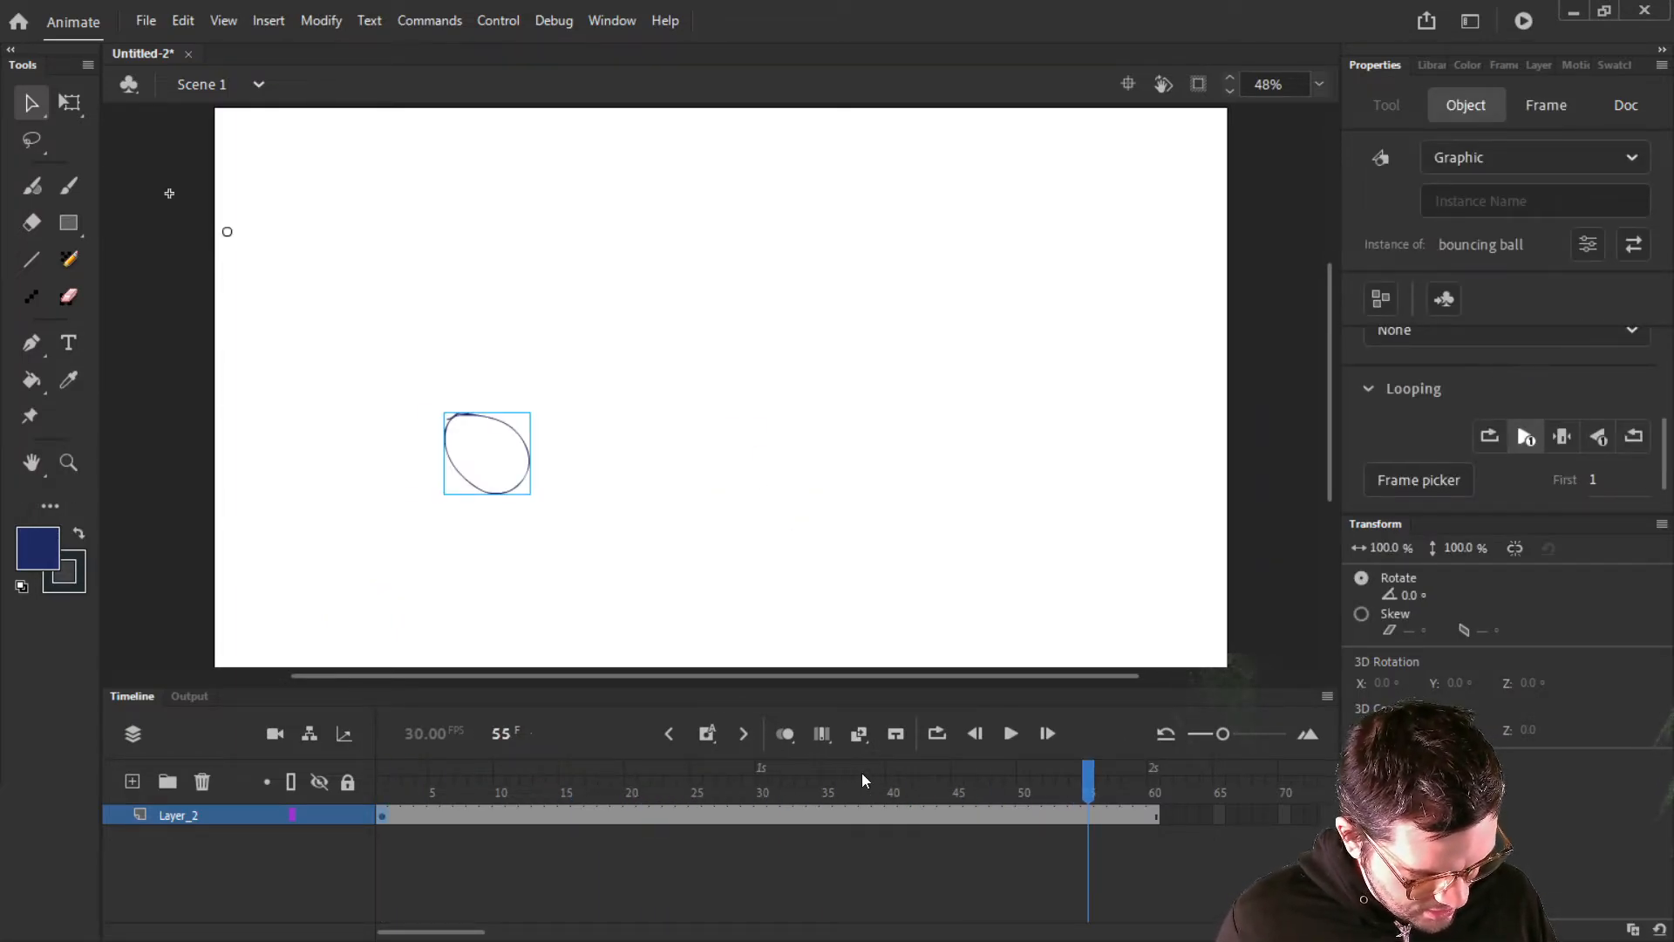
left_click_drag(783, 789, 348, 792)
left_click(1210, 444)
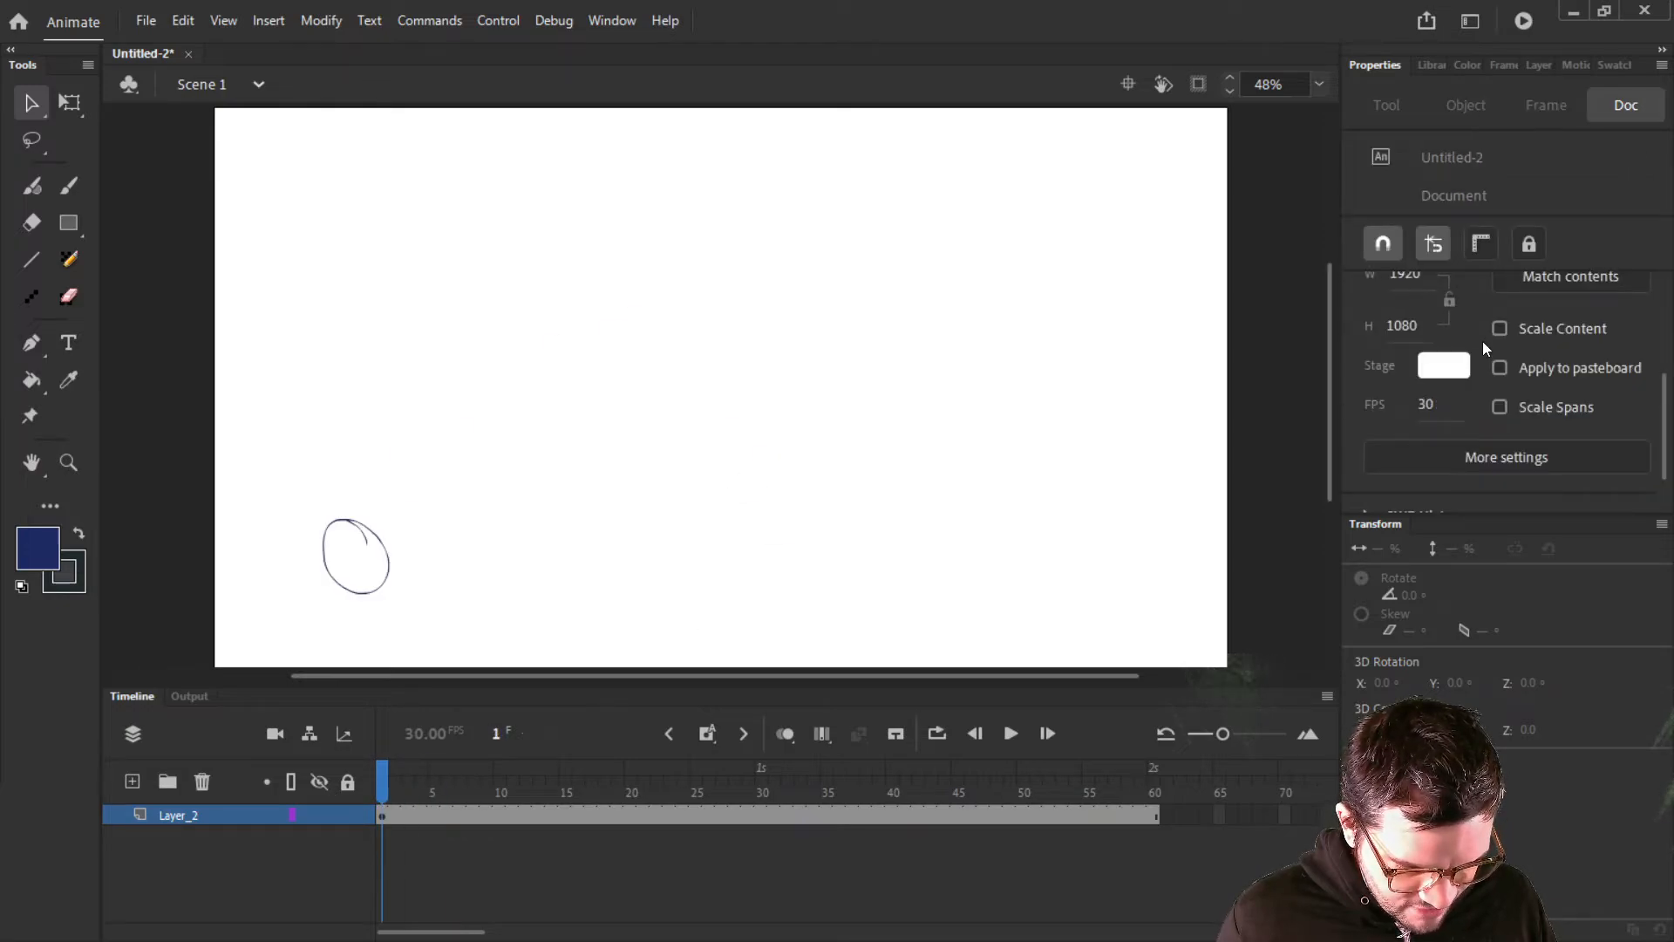
Set the looping of the "bouncing ball" graphic instance to loop continuously
scroll(1505, 328, "down", 2)
scroll(1492, 366, "down", 2)
scroll(1494, 370, "up", 4)
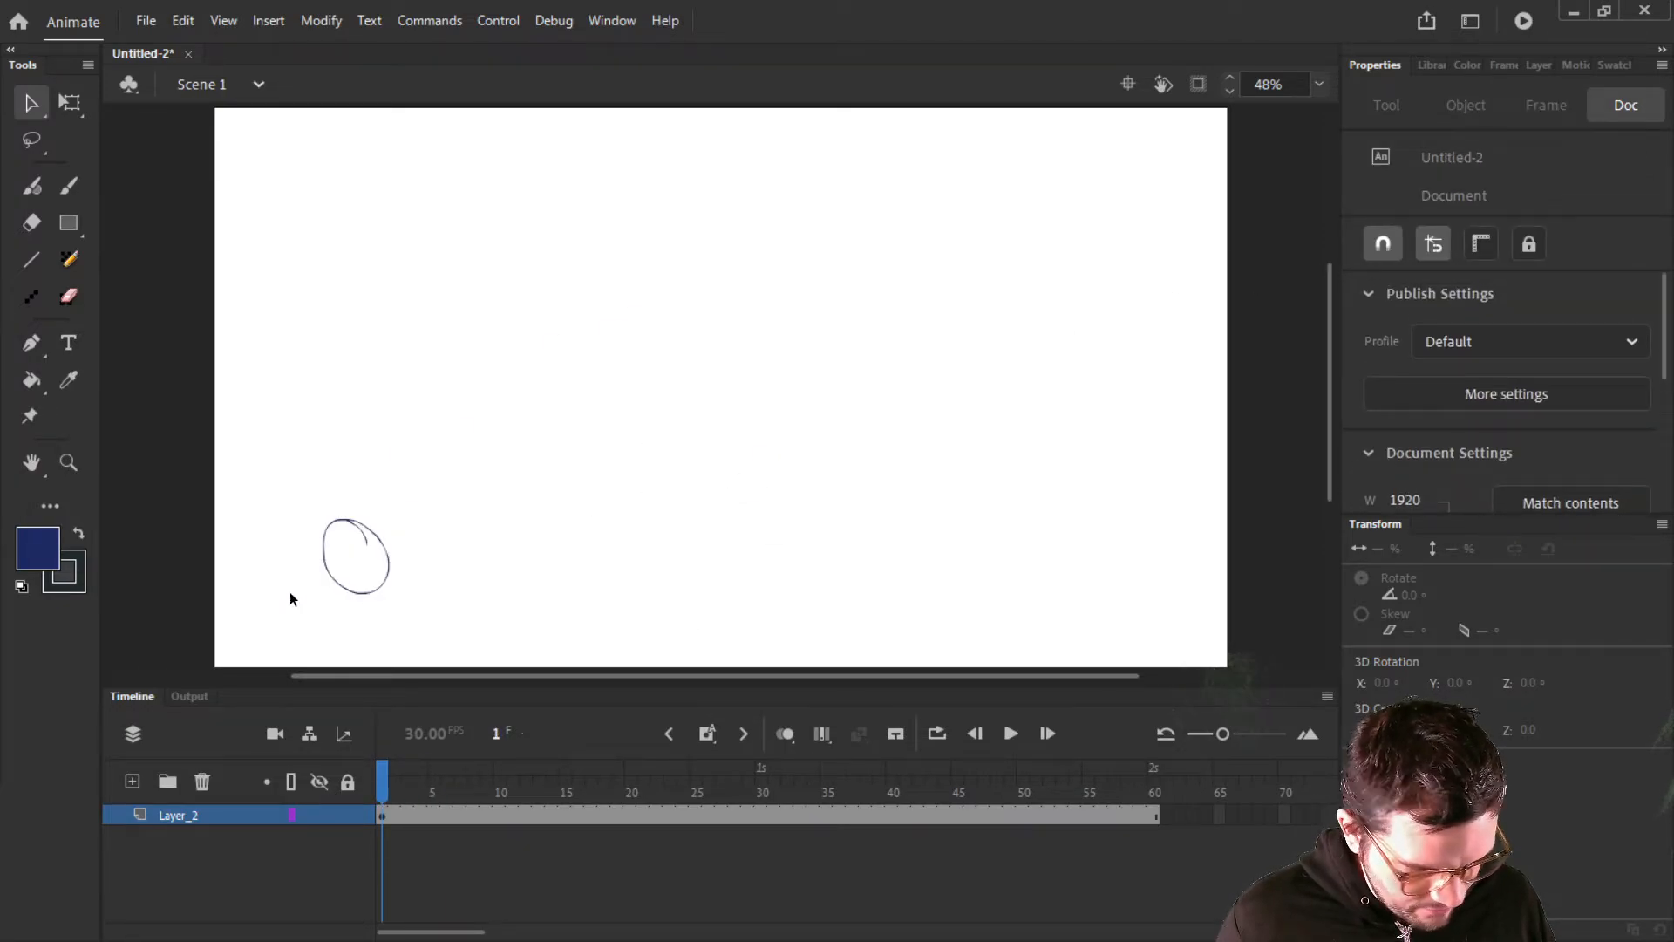
left_click(375, 542)
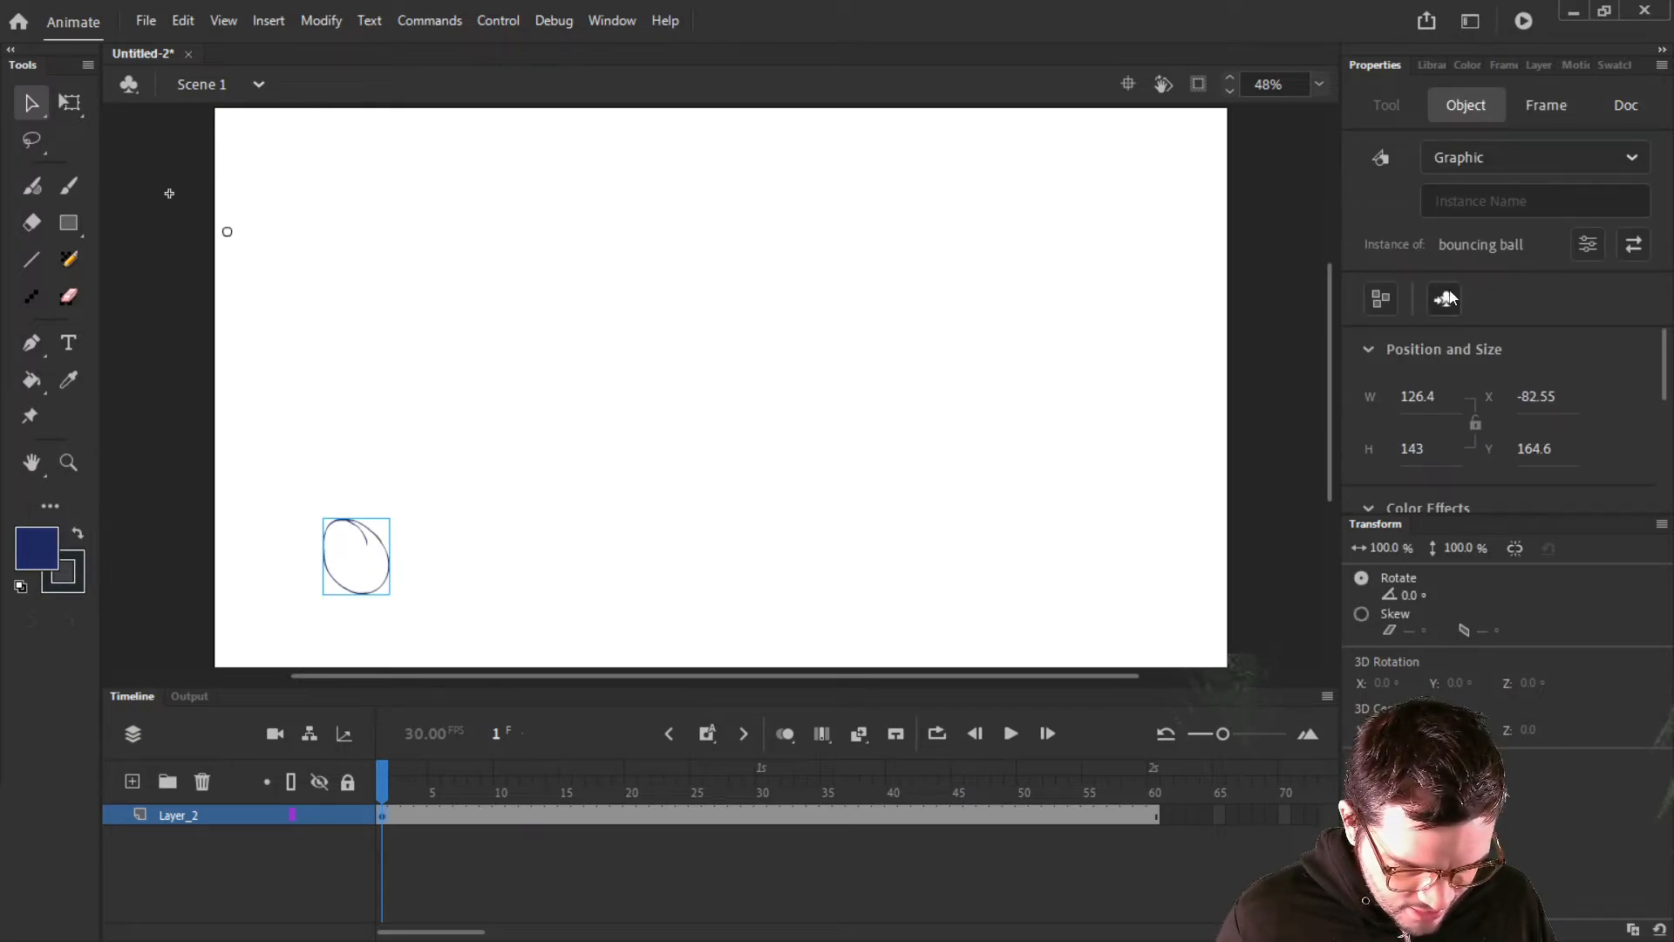
scroll(1541, 368, "down", 2)
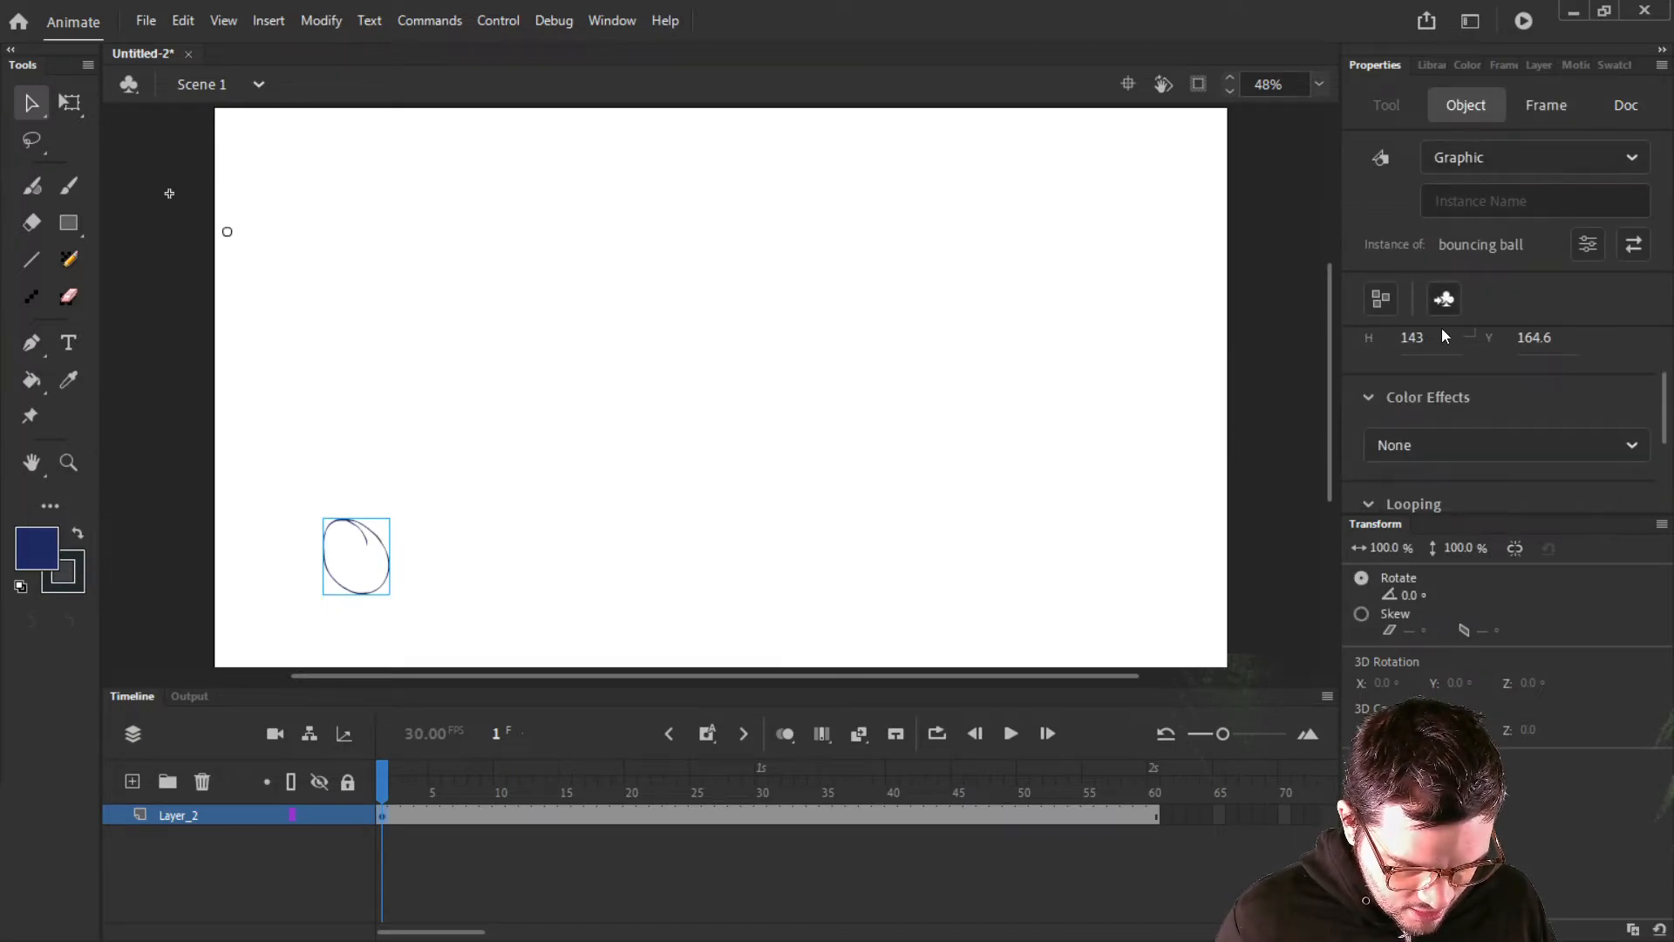
scroll(1446, 358, "down", 1)
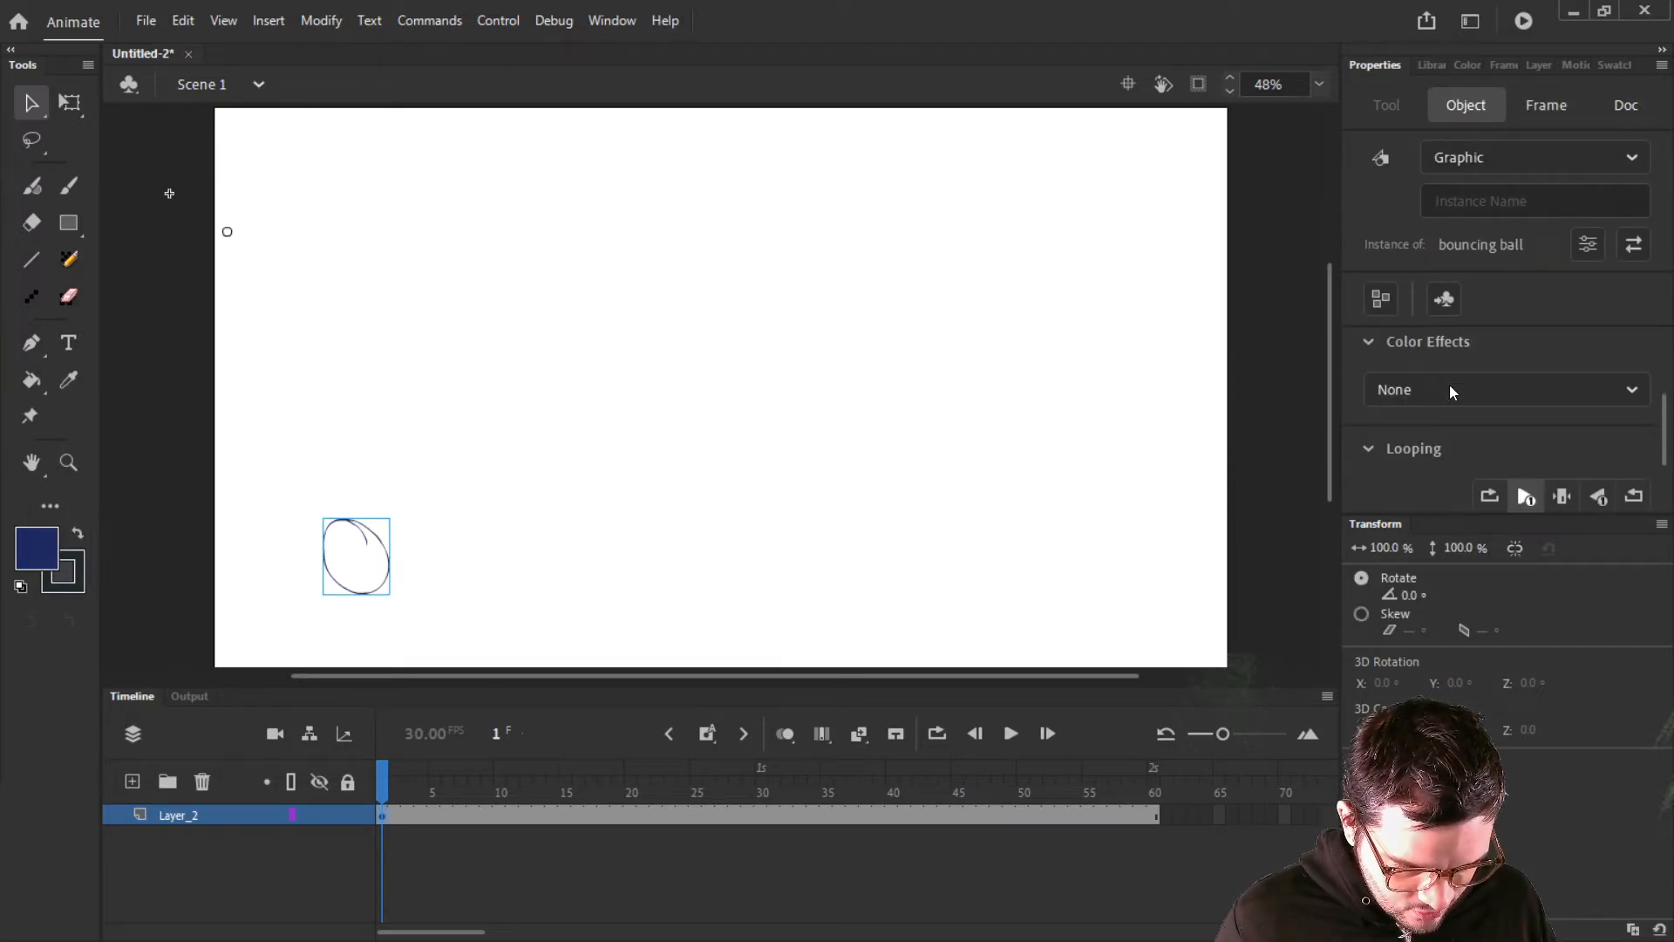
left_click(1494, 501)
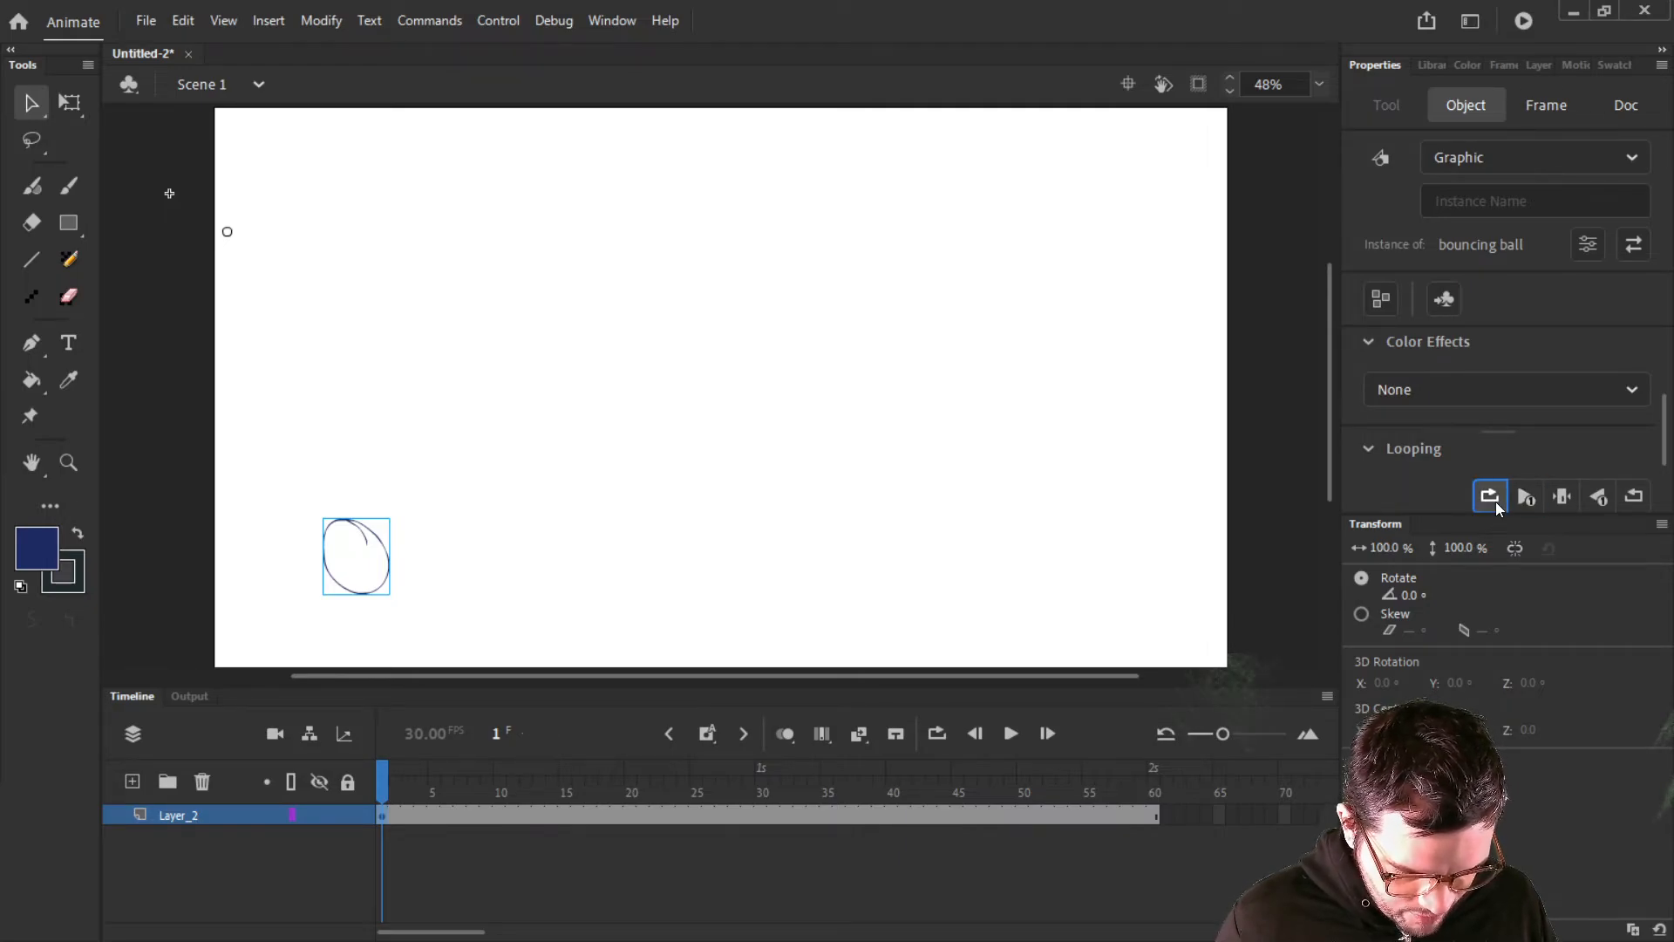
Preview the continuous looping by playing the timeline repeatedly, and return the playhead to frame 1
key("Return")
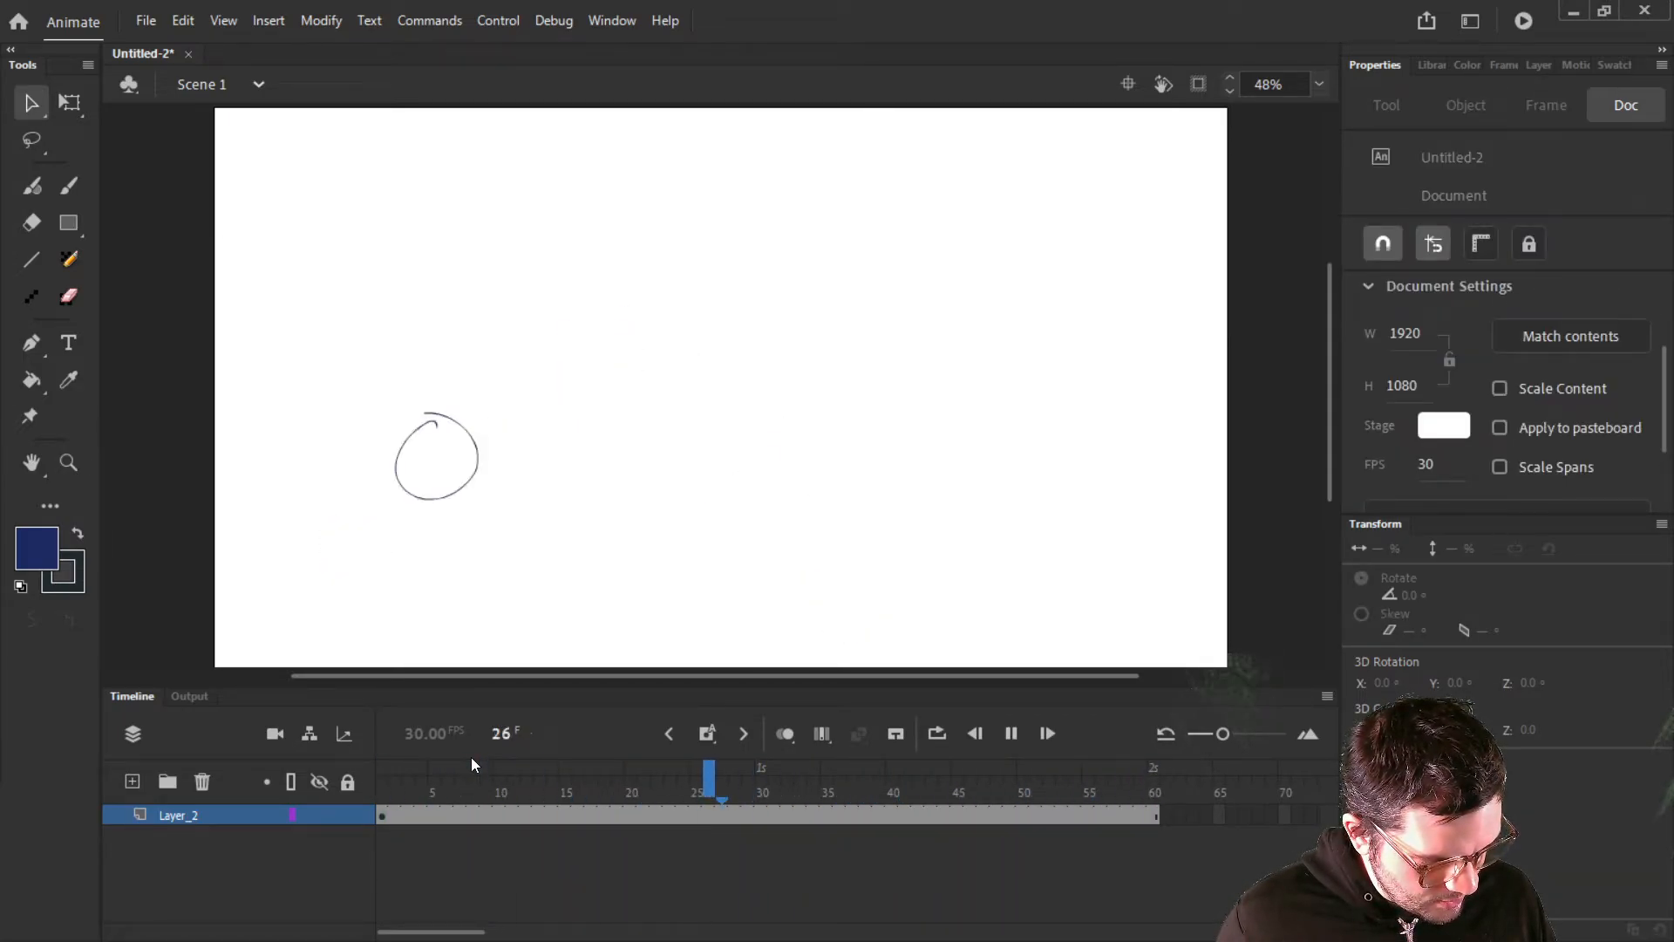
key("Return")
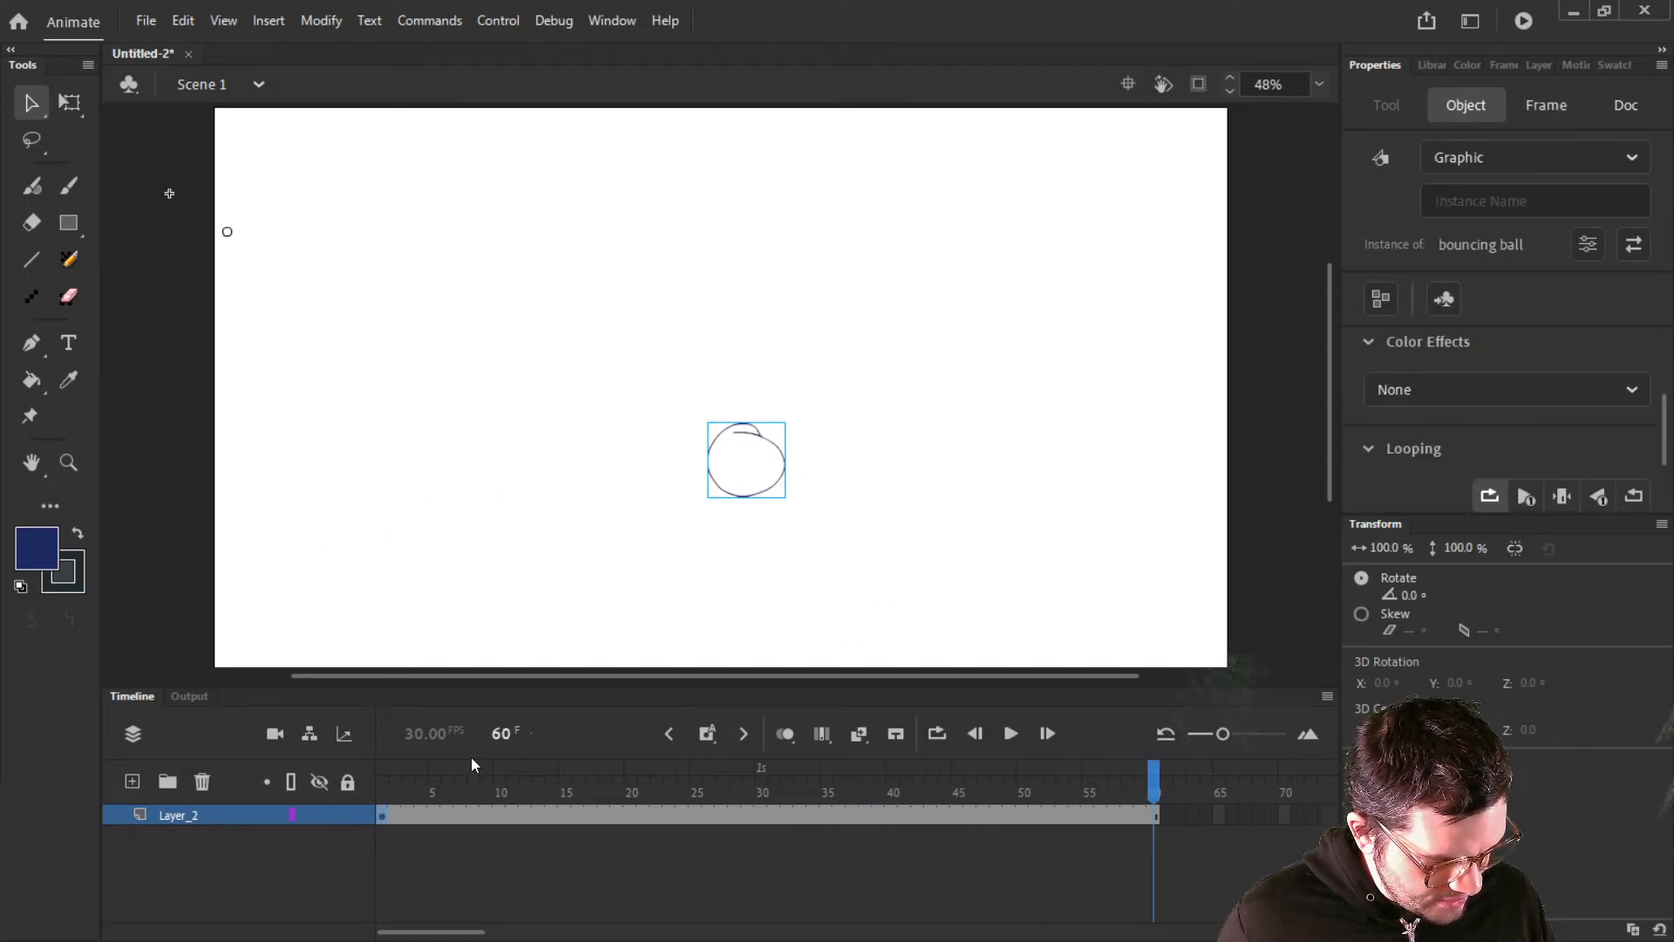
key("Return")
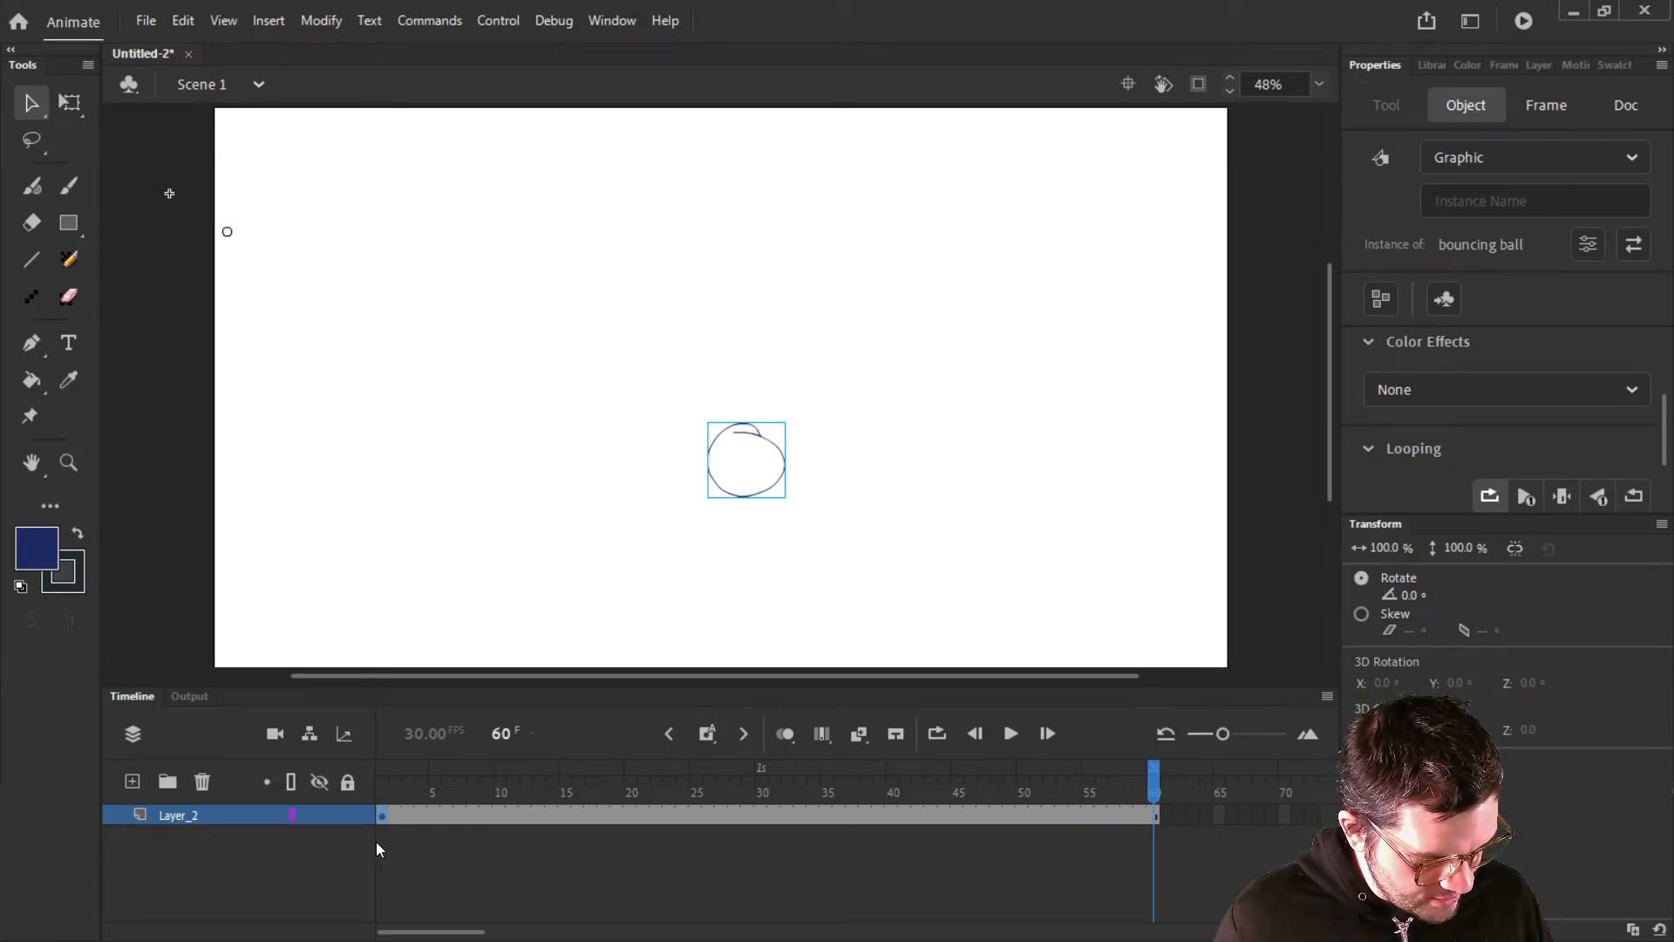
left_click(381, 820)
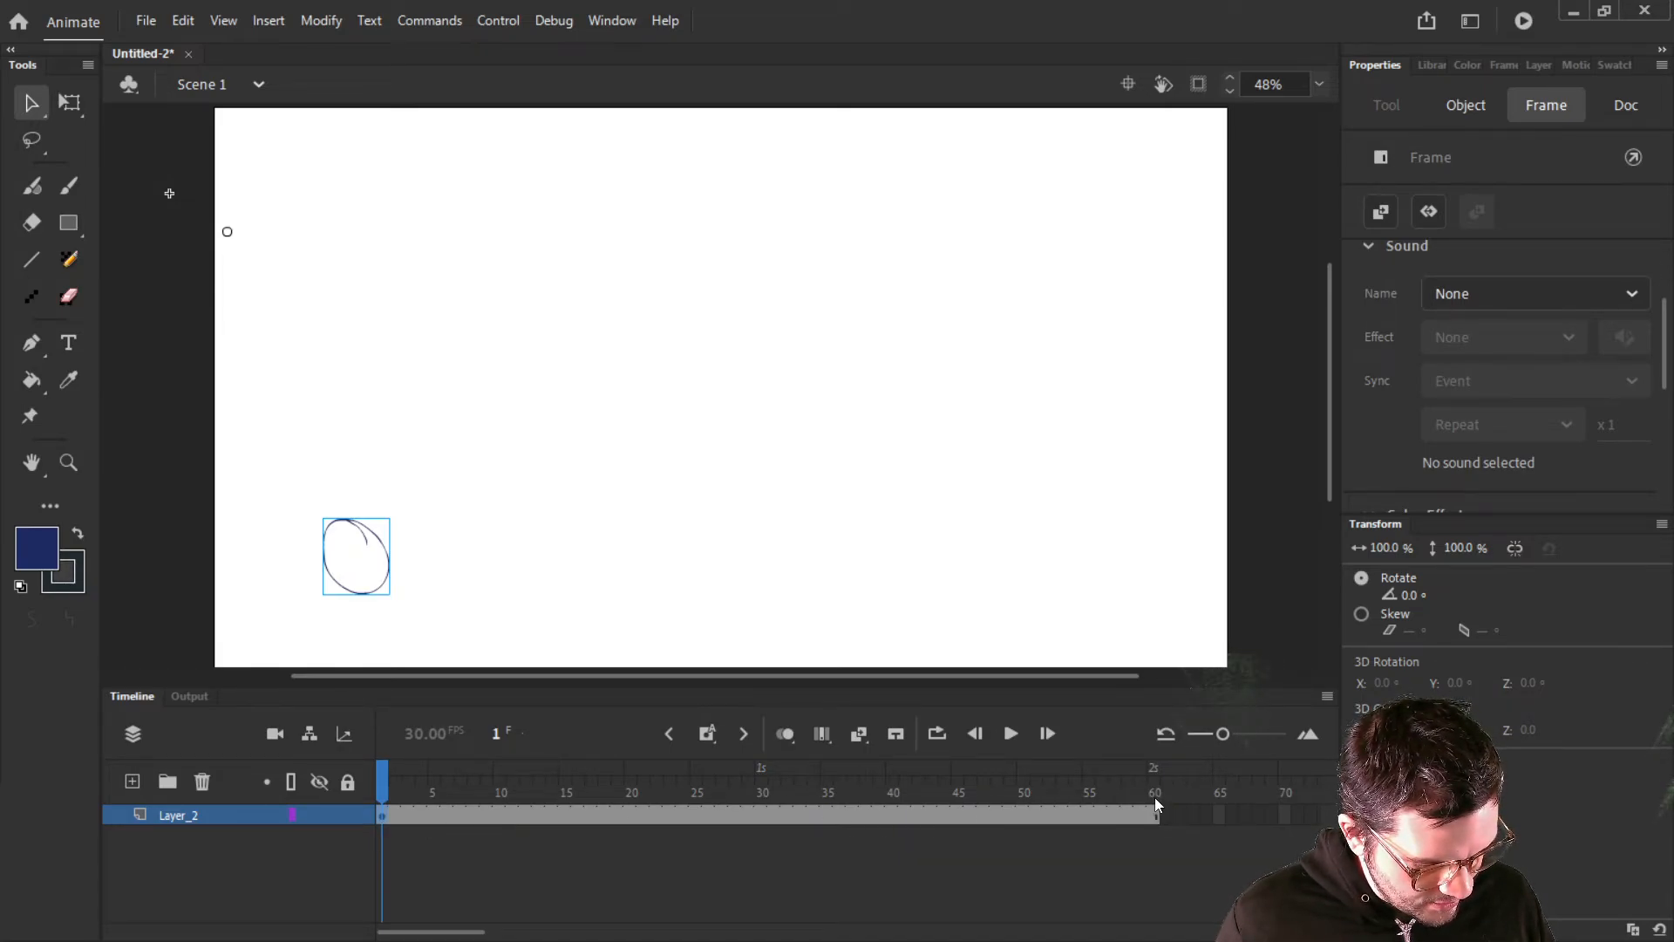
Duplicate Layer_2 with its bouncing ball instance, and select frame 1 of the duplicate layer
right_click(214, 812)
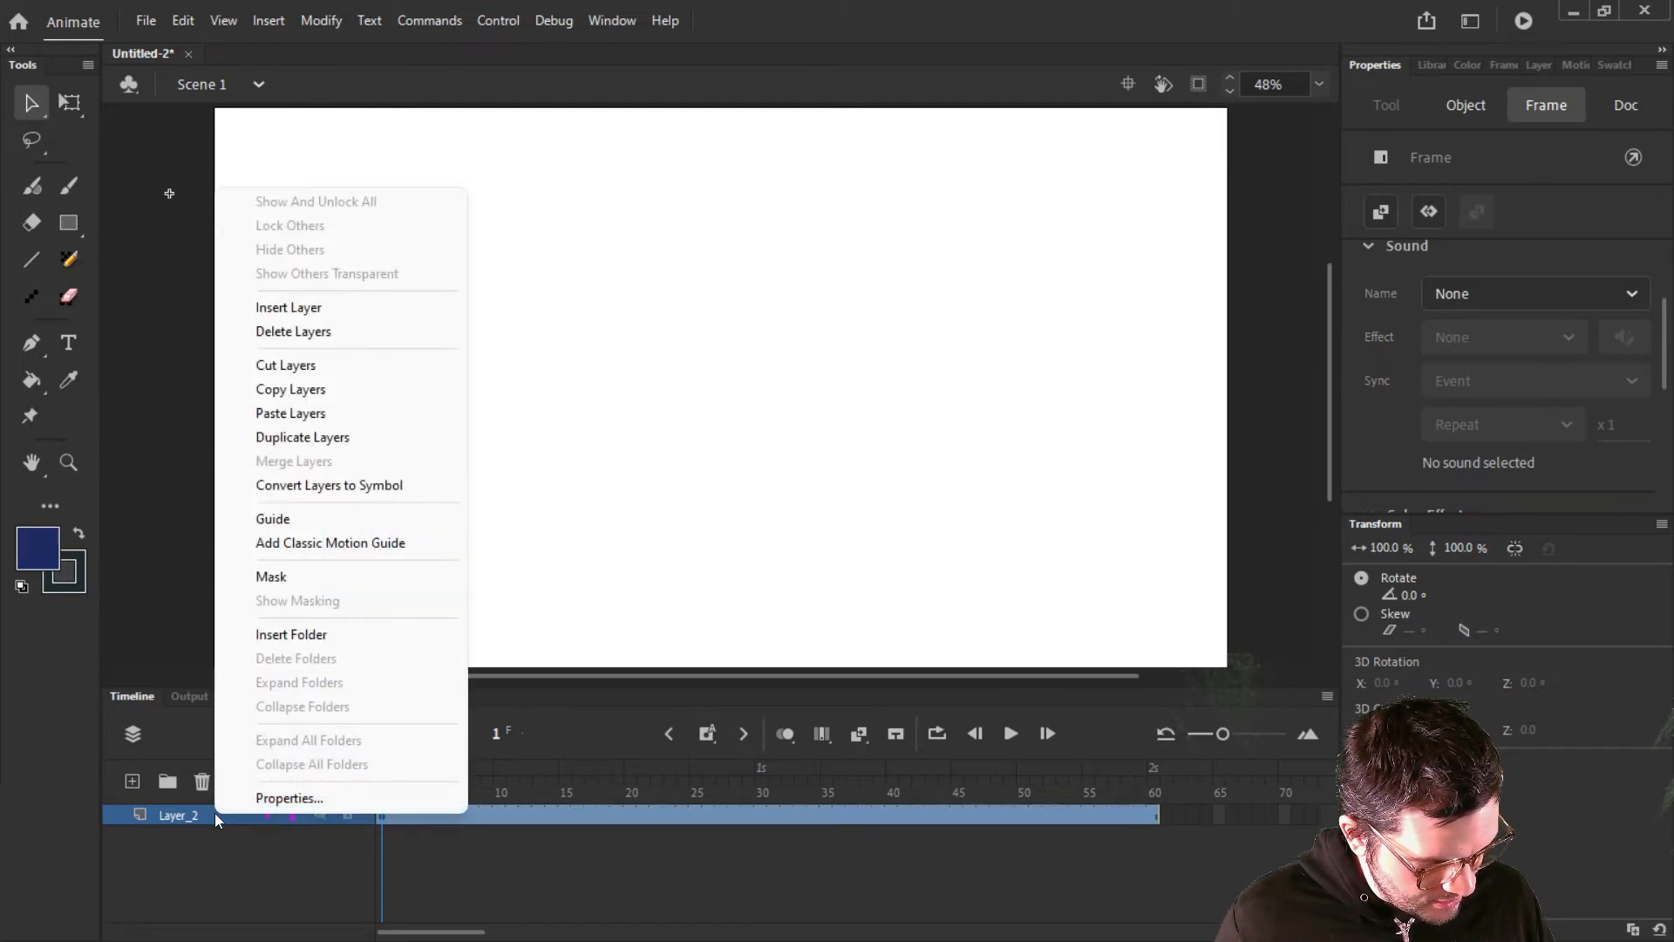
left_click(342, 439)
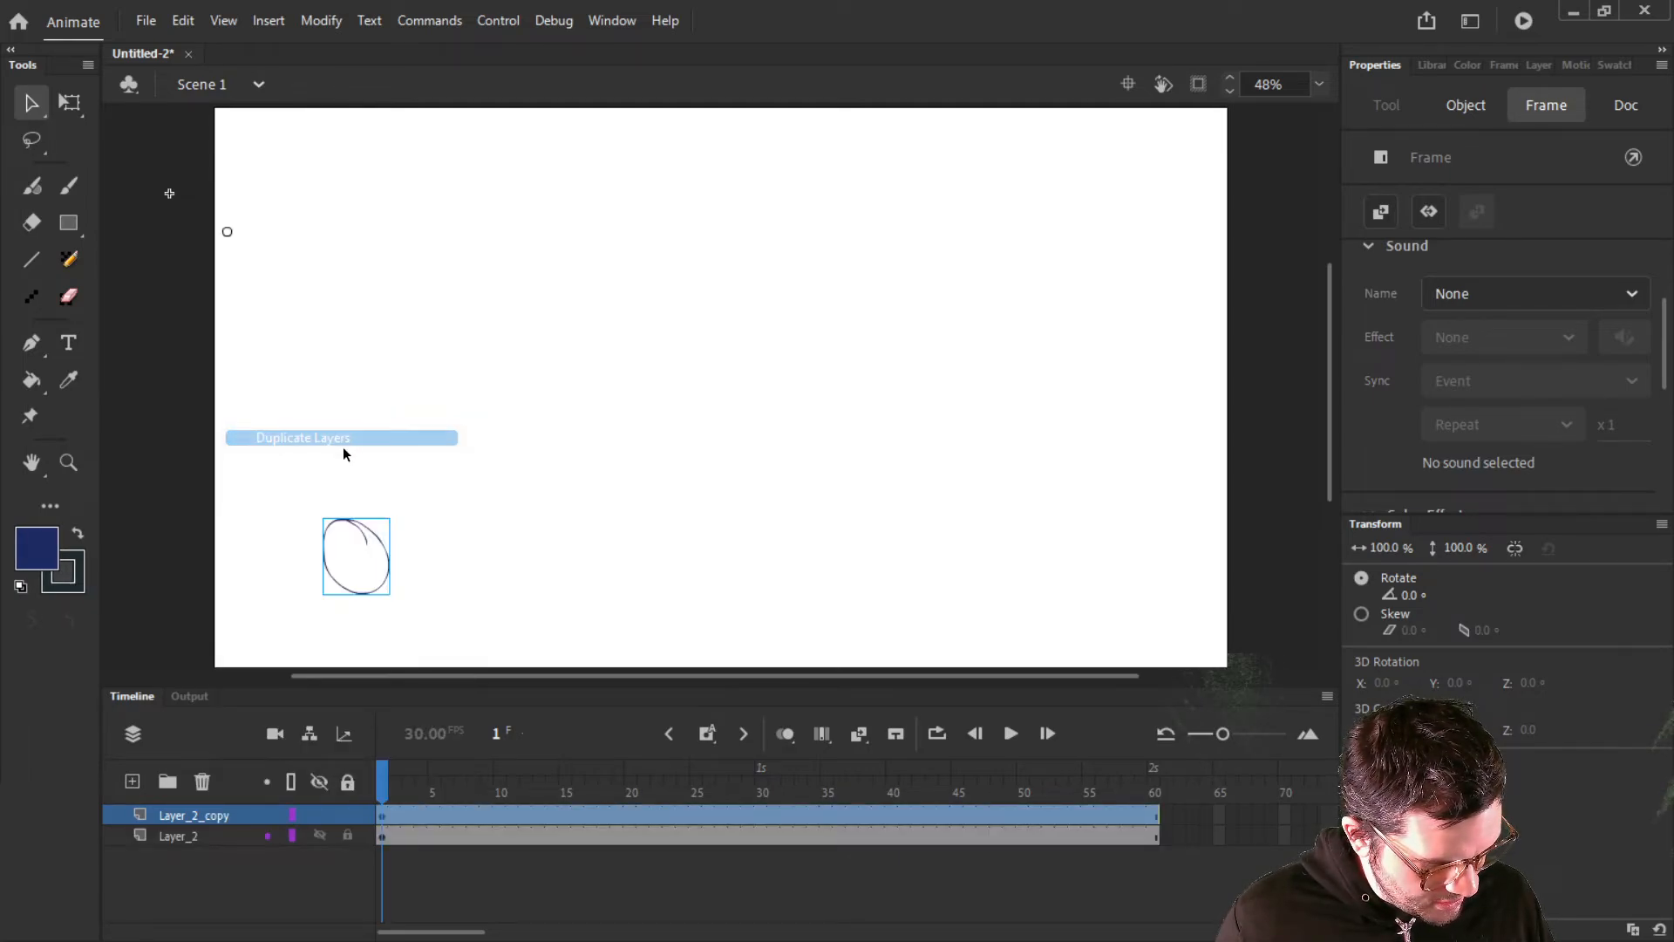
left_click(382, 814)
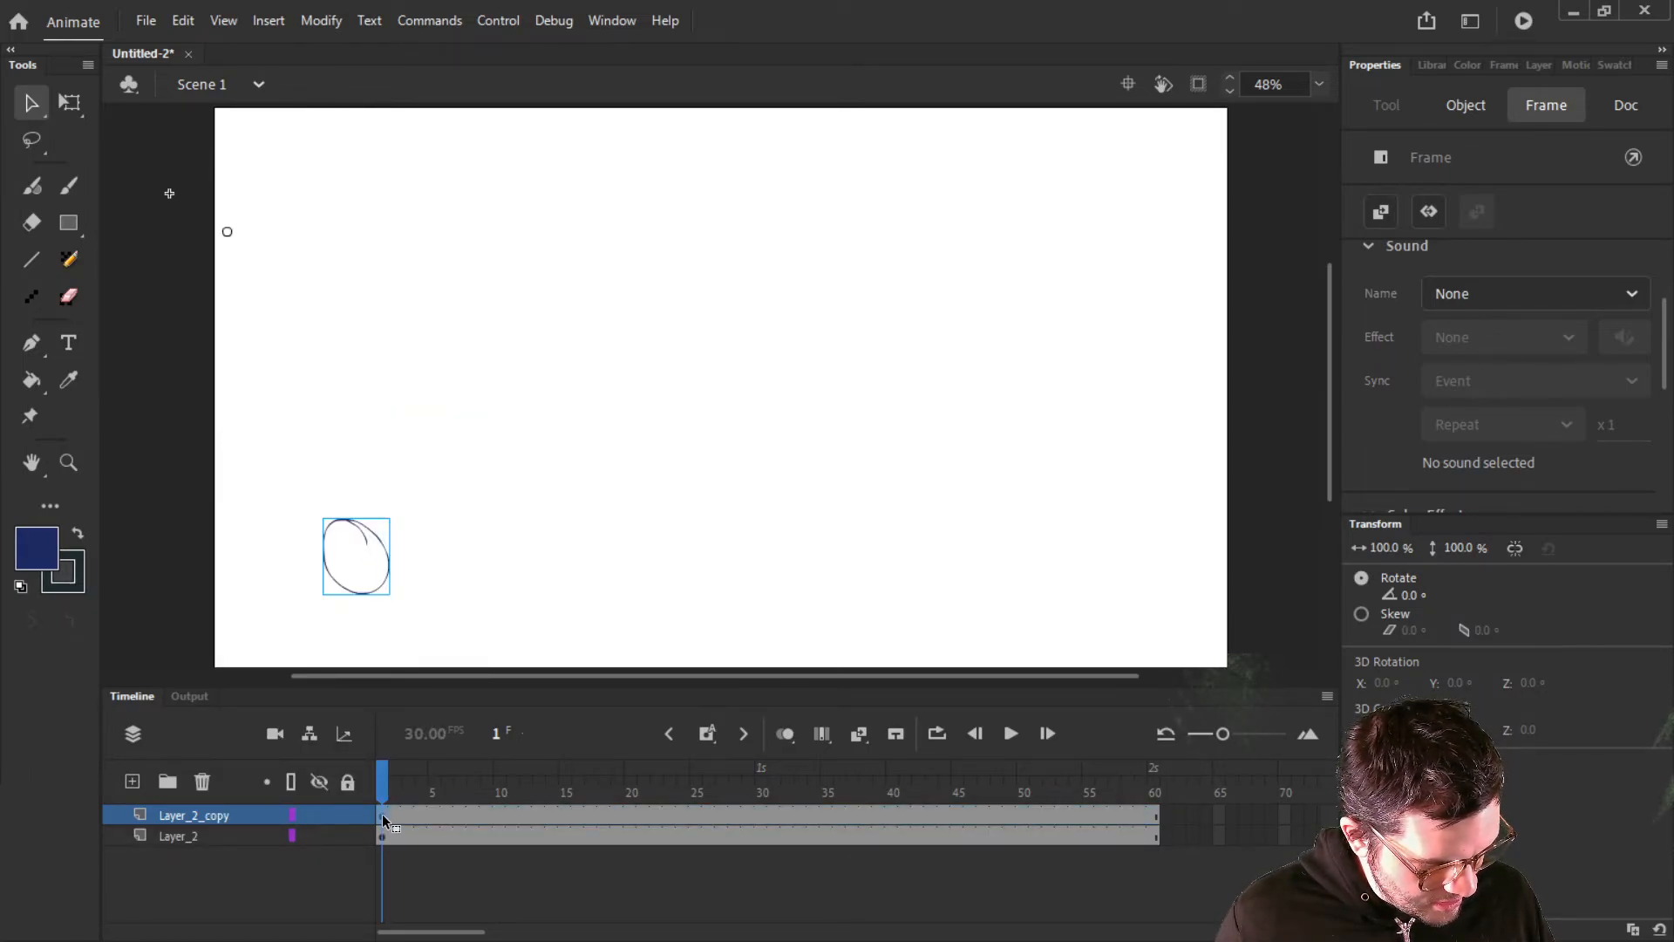
Set the first looping frame of the duplicated "bouncing ball" instance to 3
left_click(356, 527)
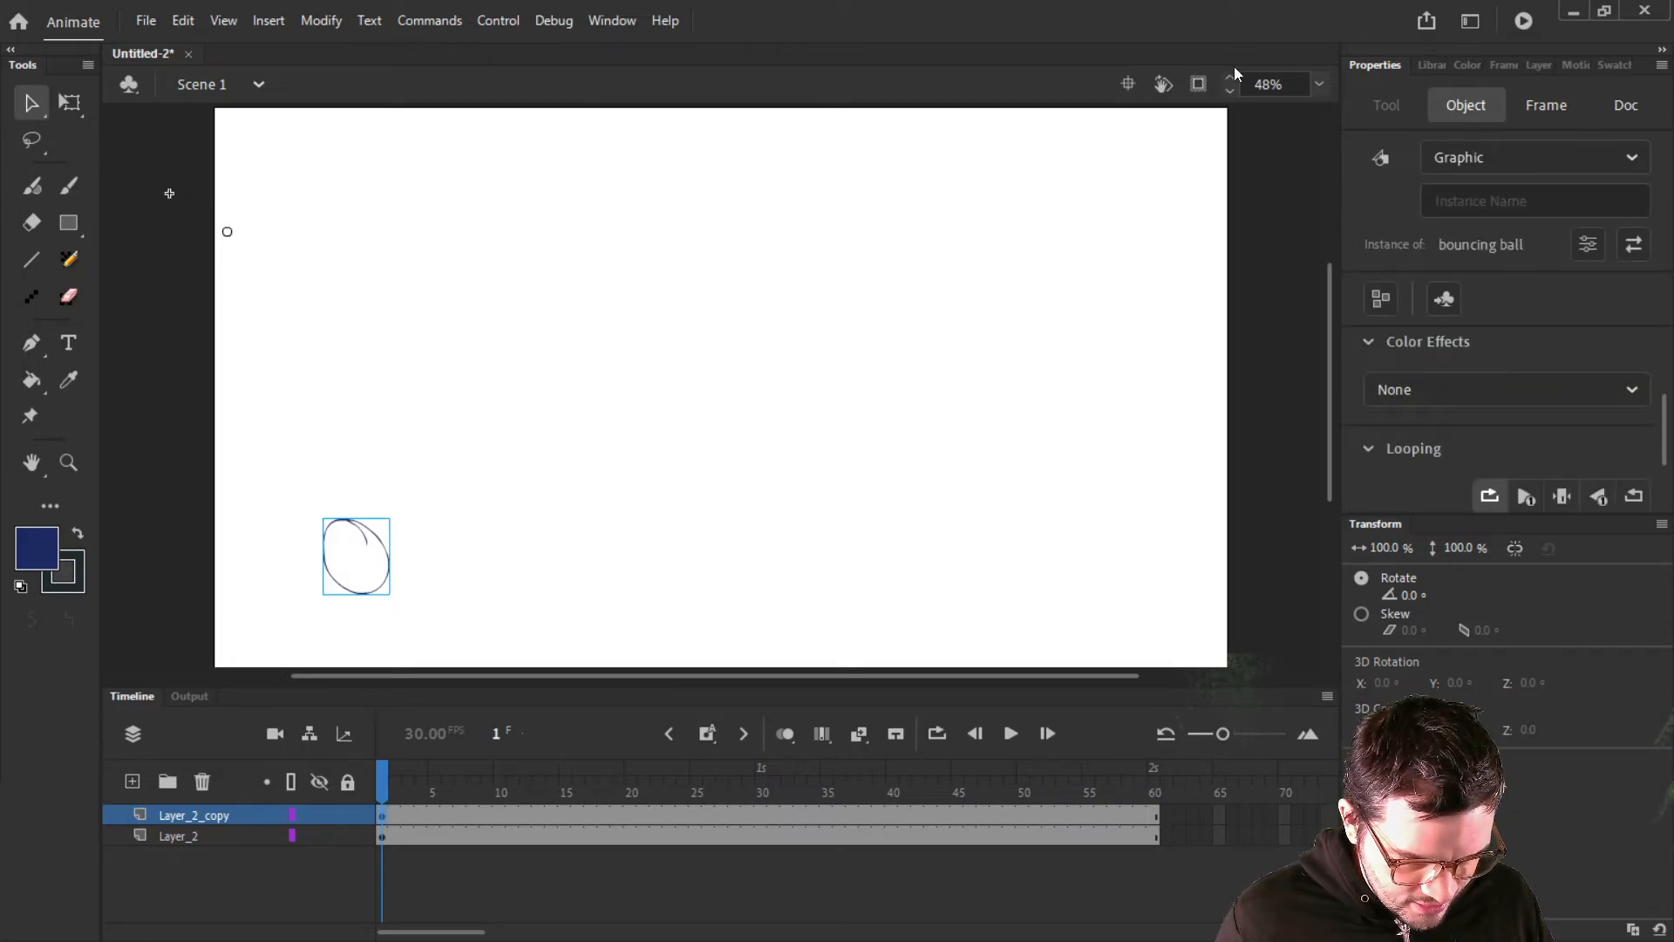
scroll(1407, 437, "down", 2)
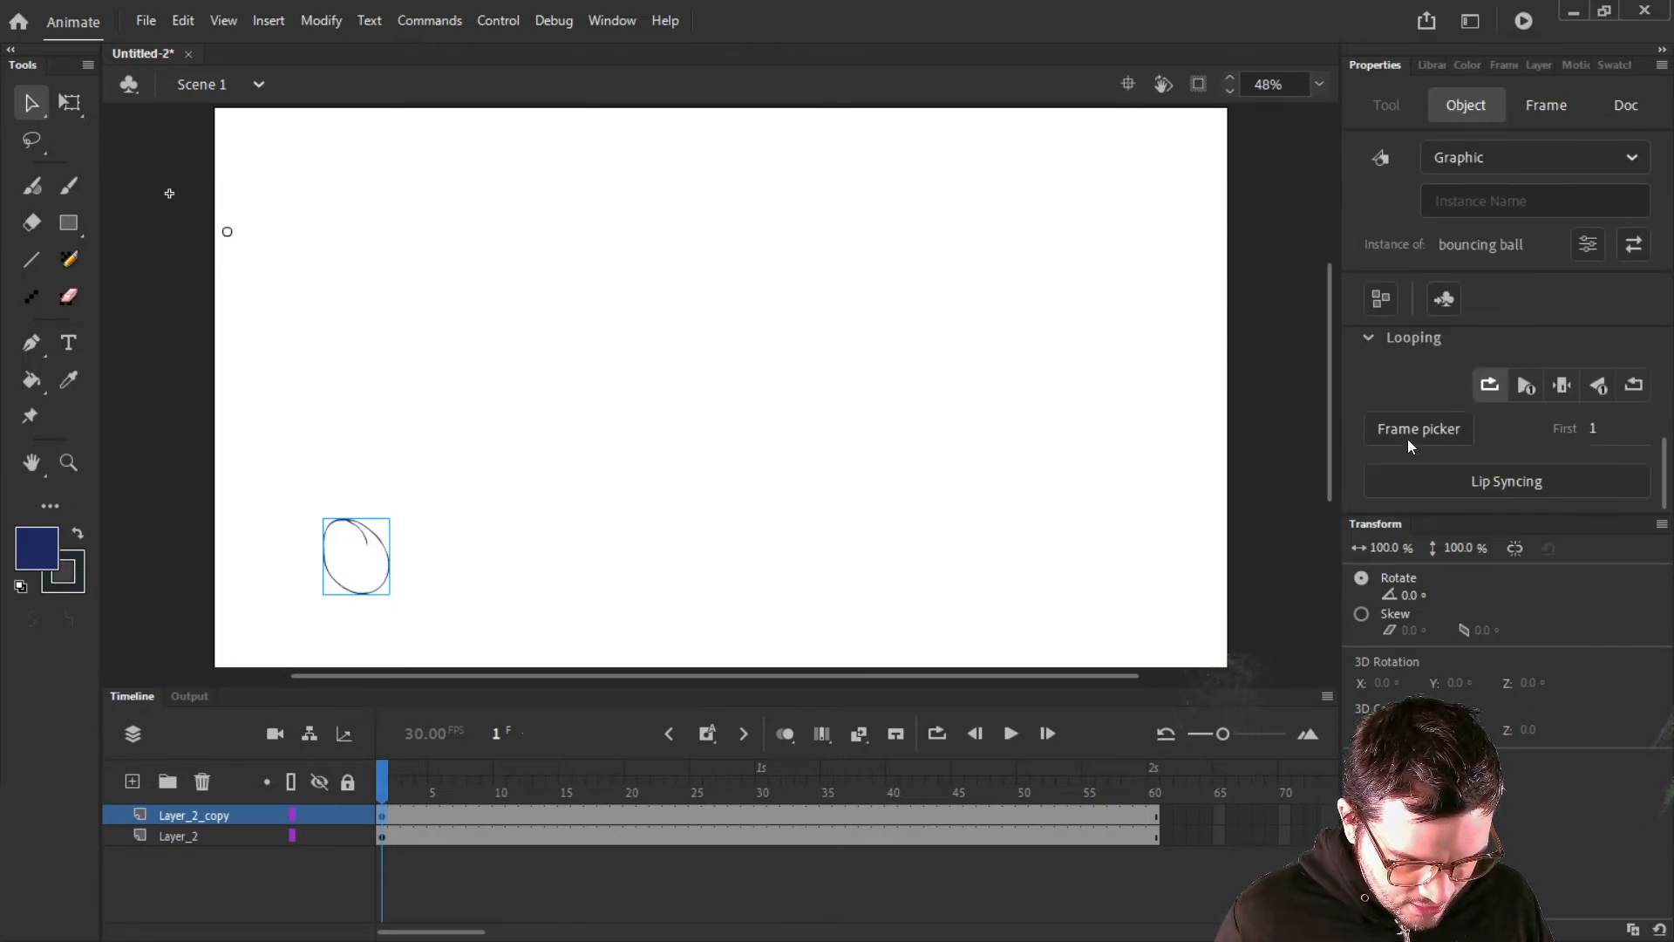
left_click(1594, 431)
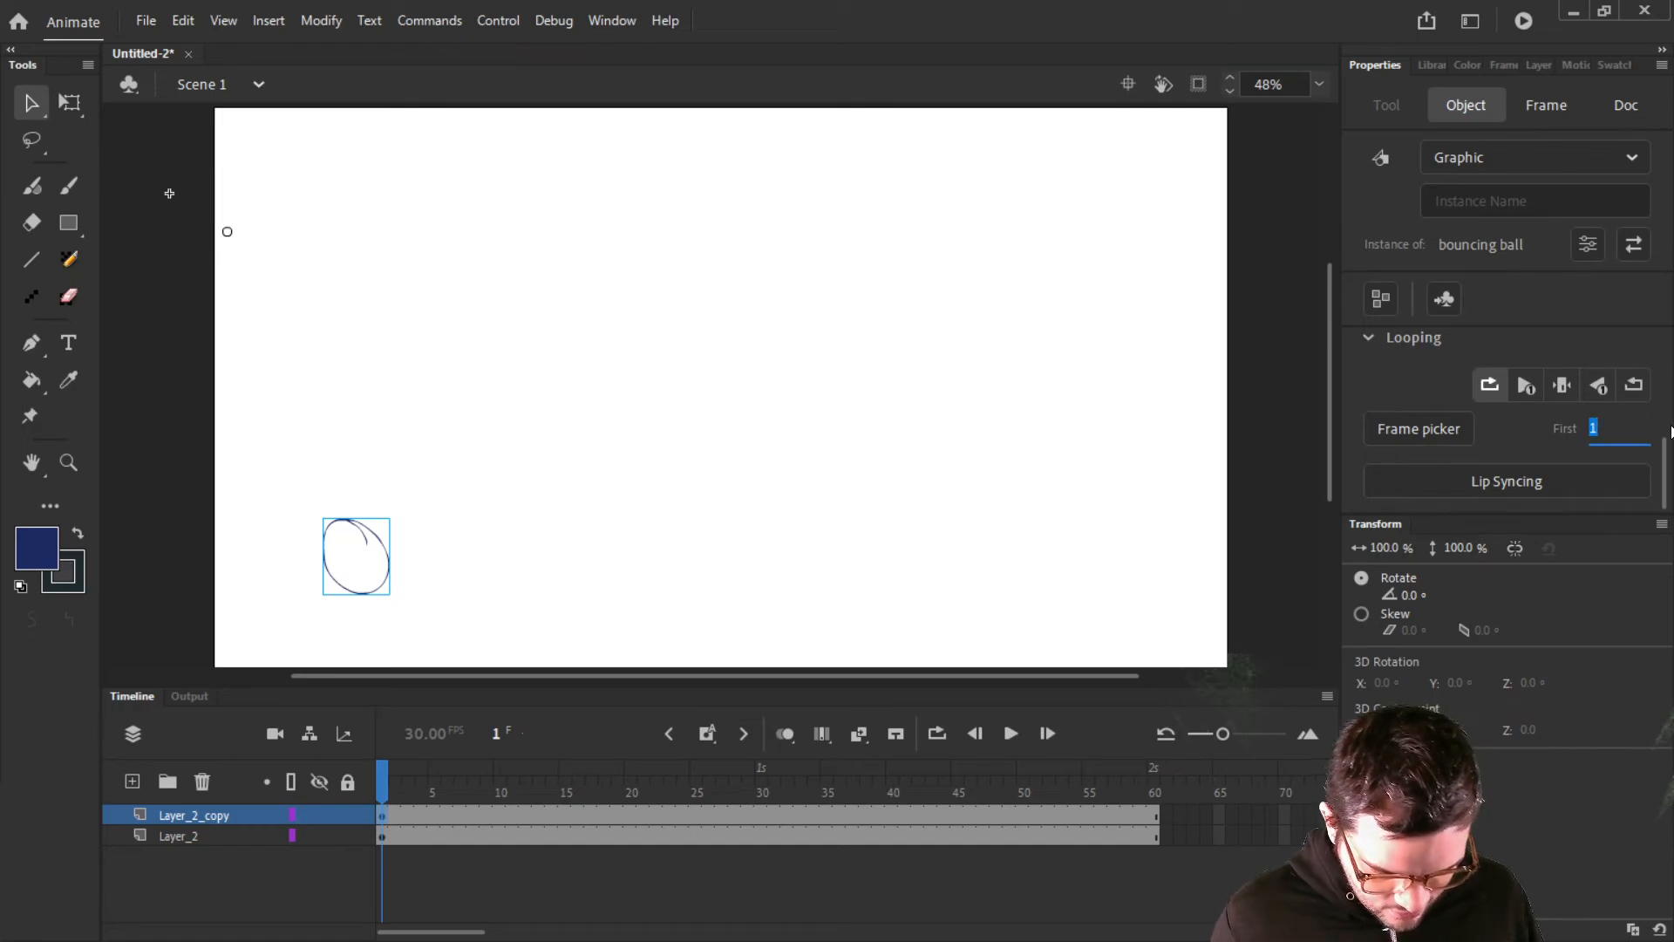
type("3")
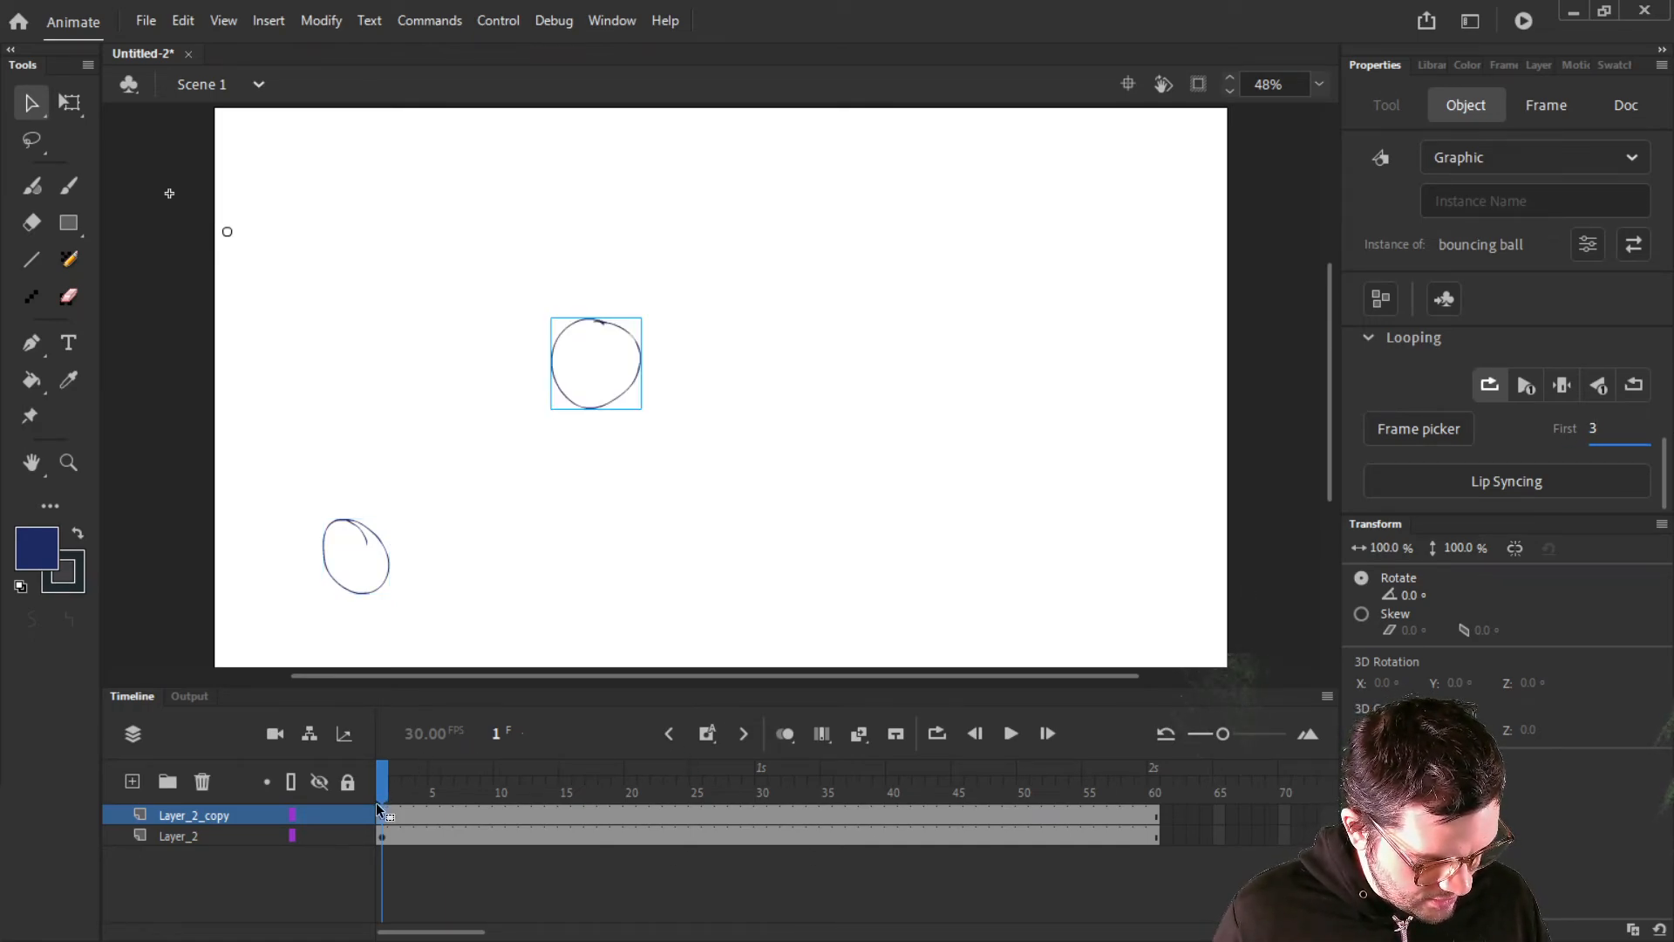
Select Layer_2 and Layer_2_copy alternately to compare their ball instances at frame 1, ending on Layer_2
left_click(171, 836)
left_click(173, 818)
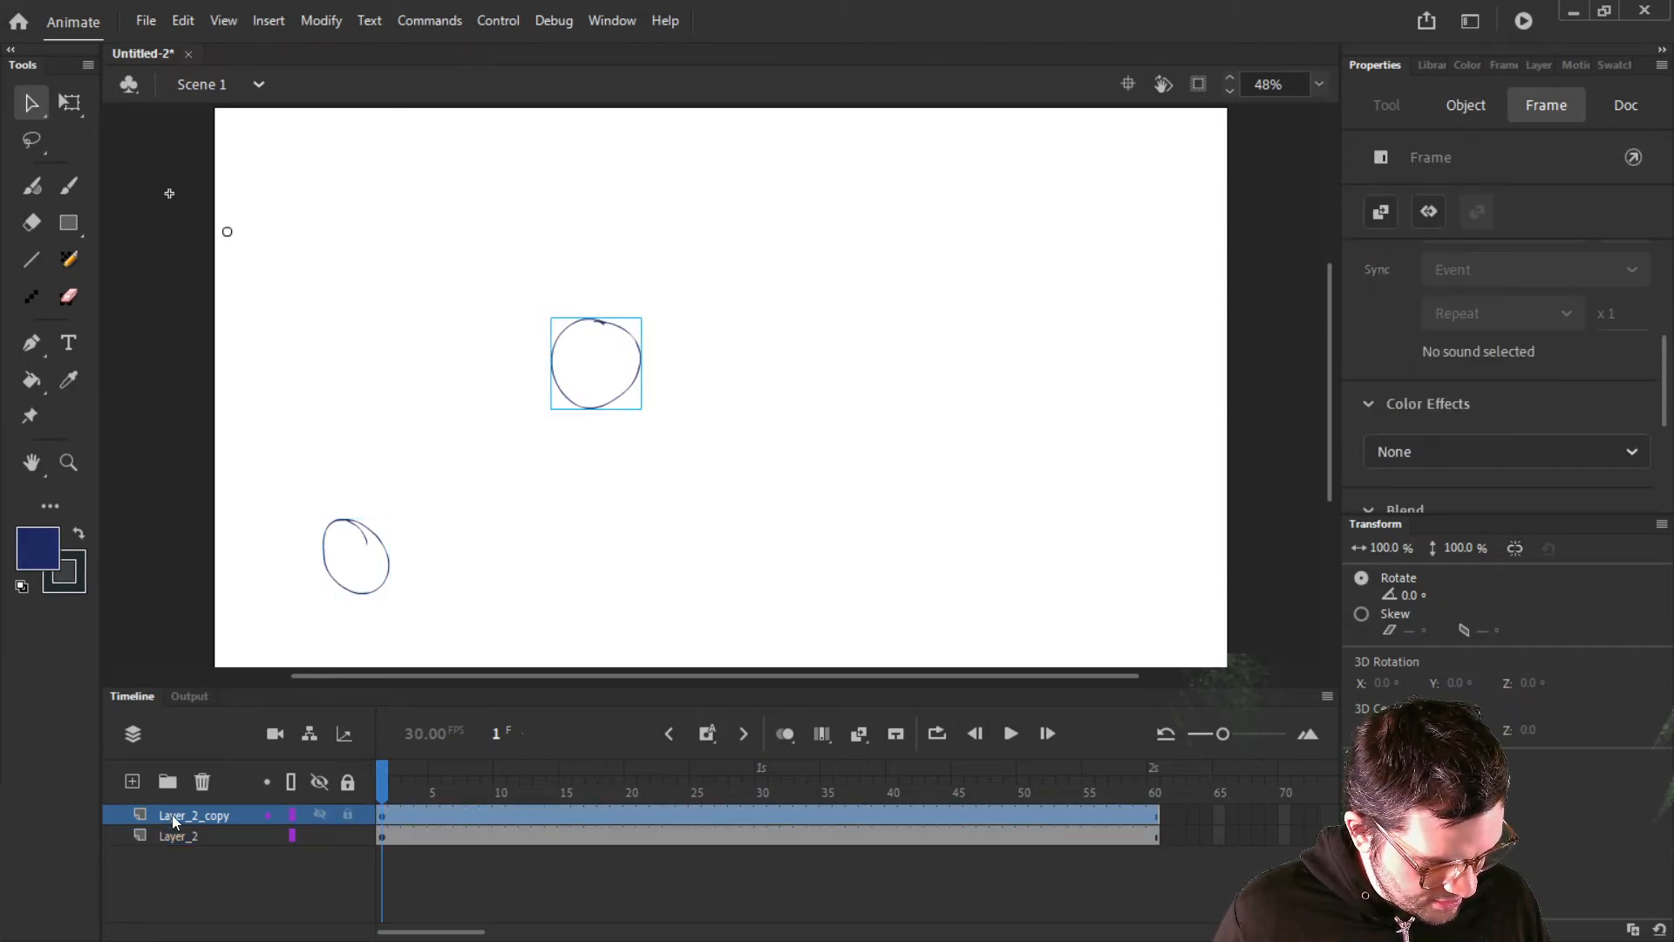
left_click(170, 837)
left_click(170, 817)
left_click(179, 836)
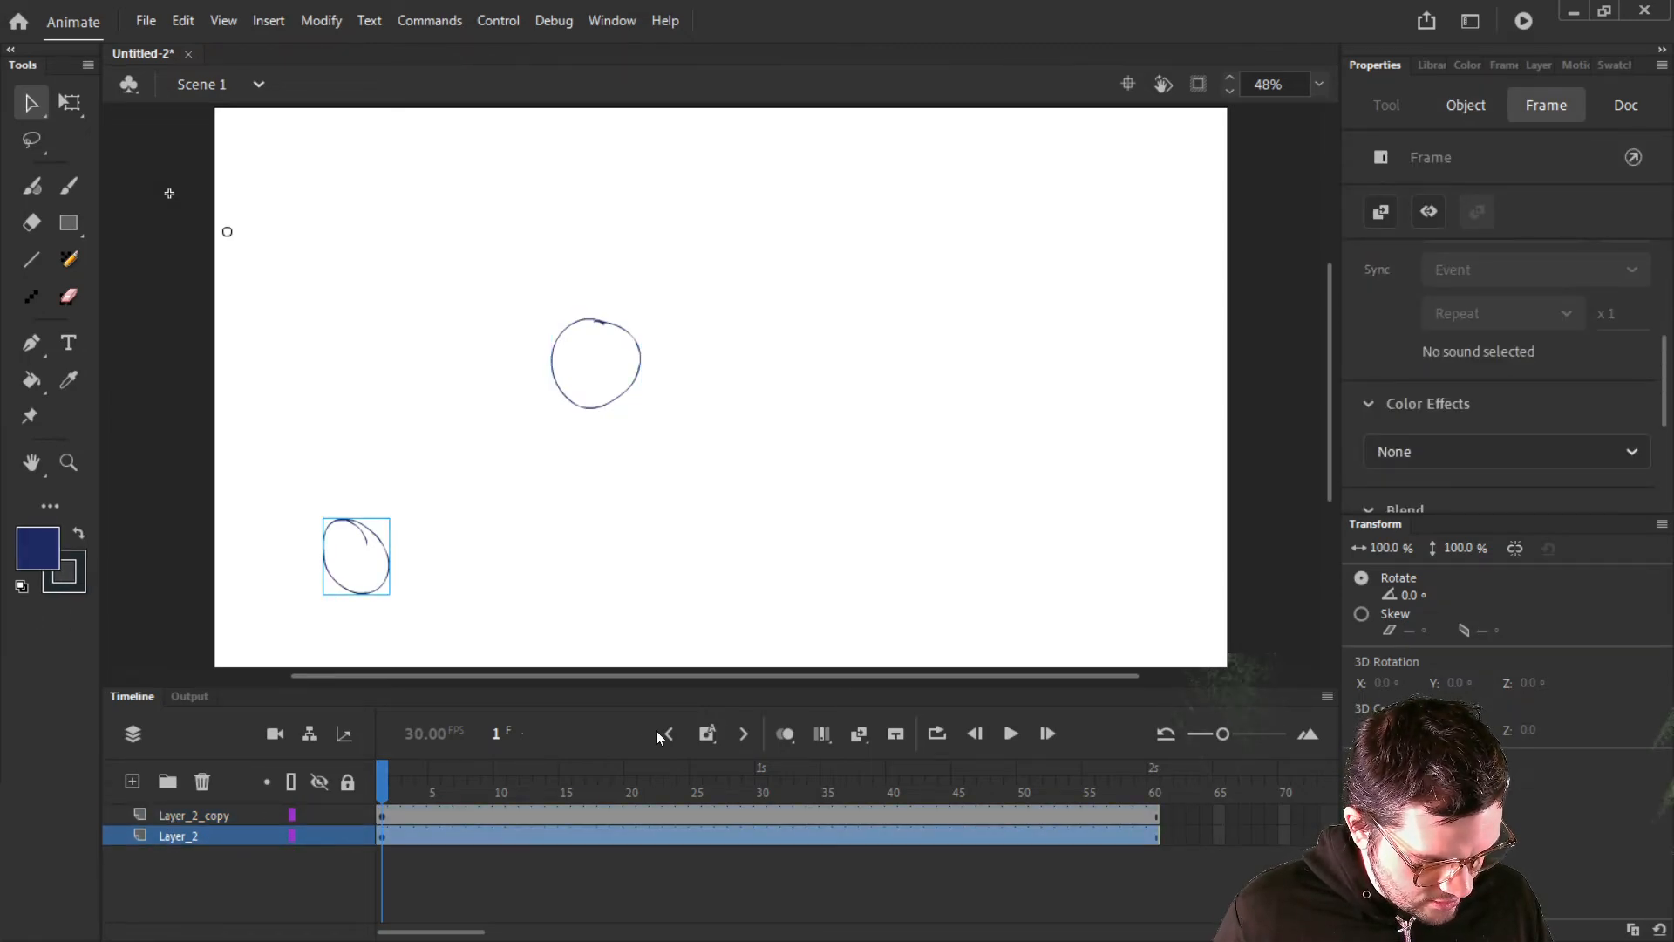
Play the timeline to preview both ball instances looping with different first frames, and pause playback around frame 22
left_click(1009, 734)
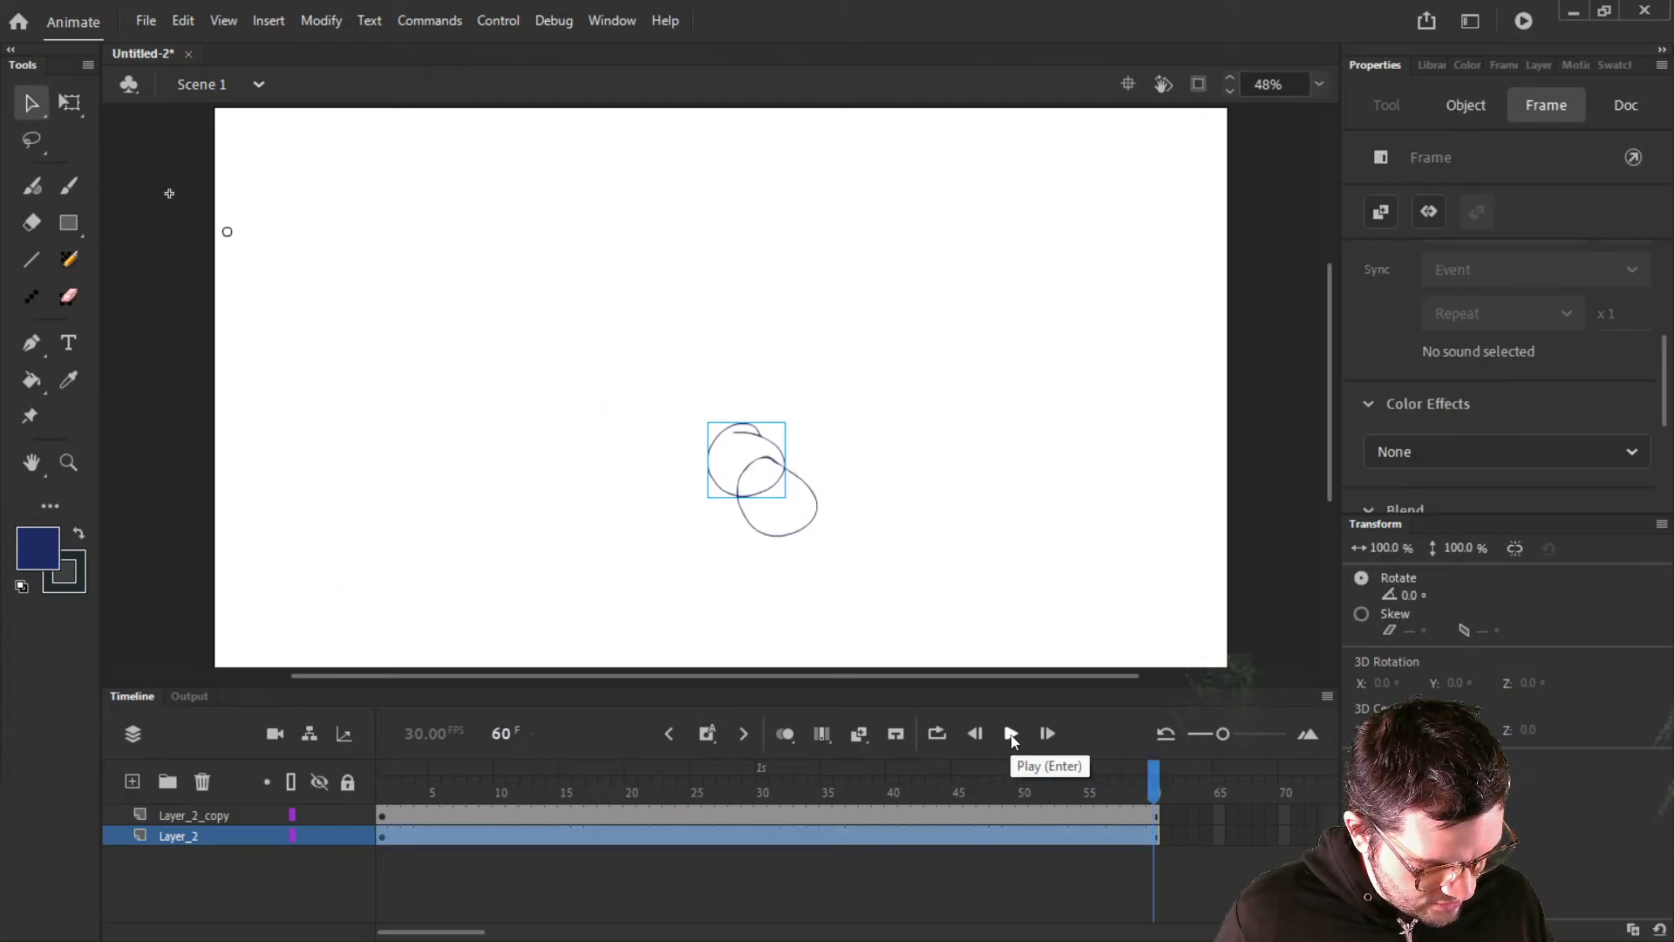
left_click(1012, 734)
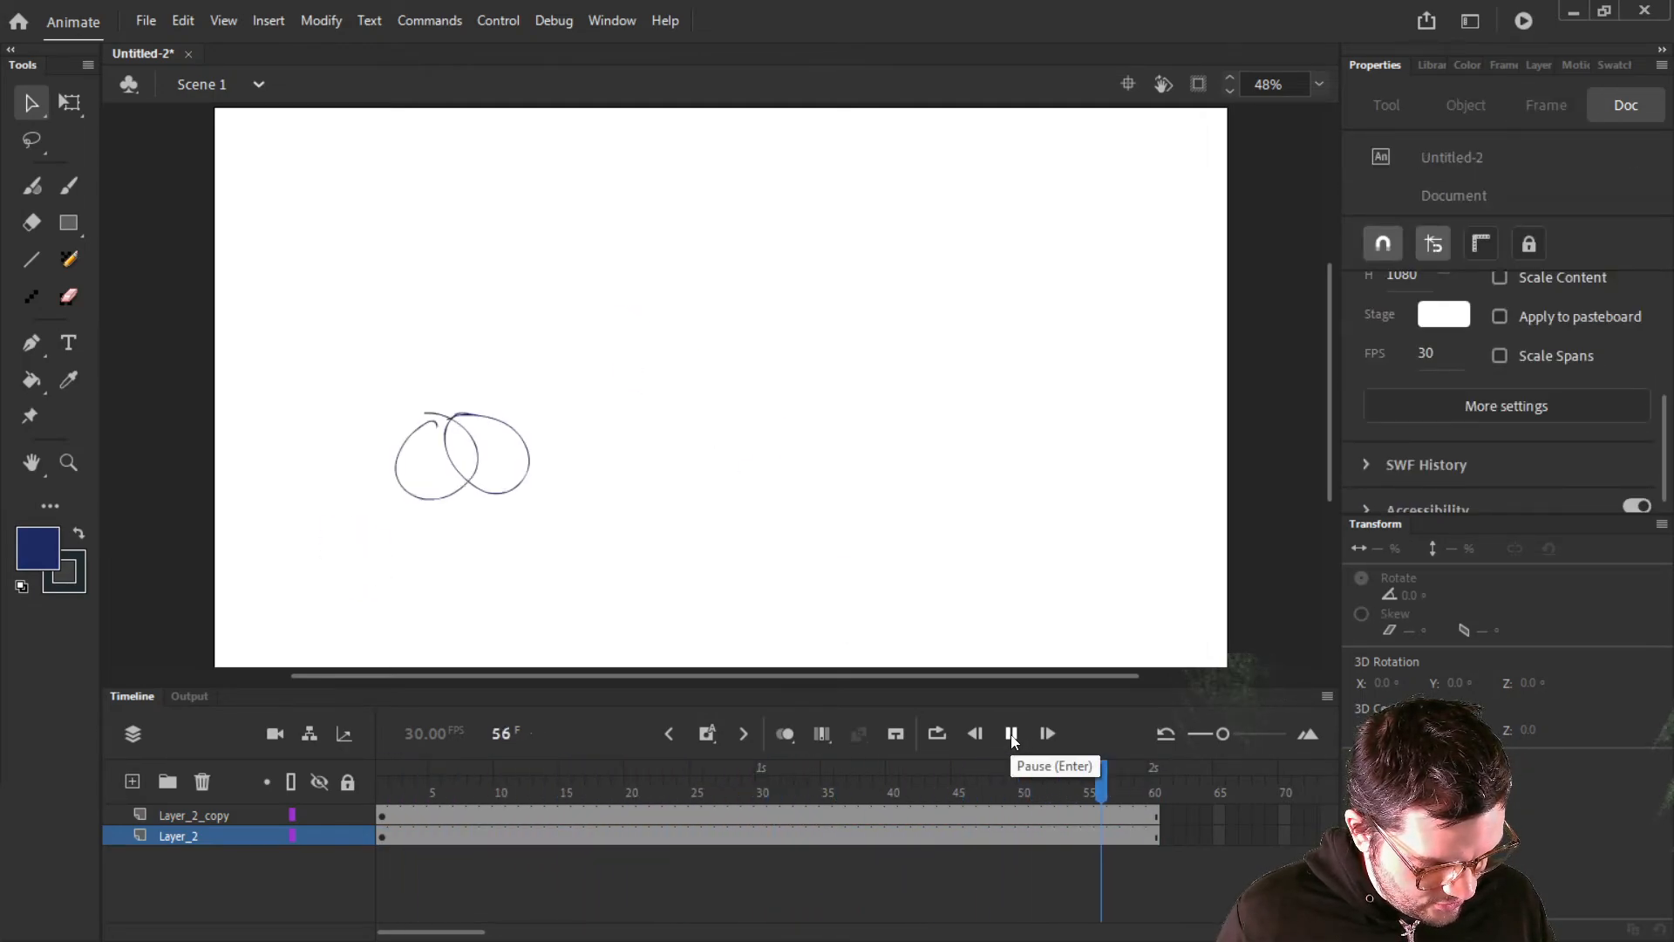
left_click(1011, 734)
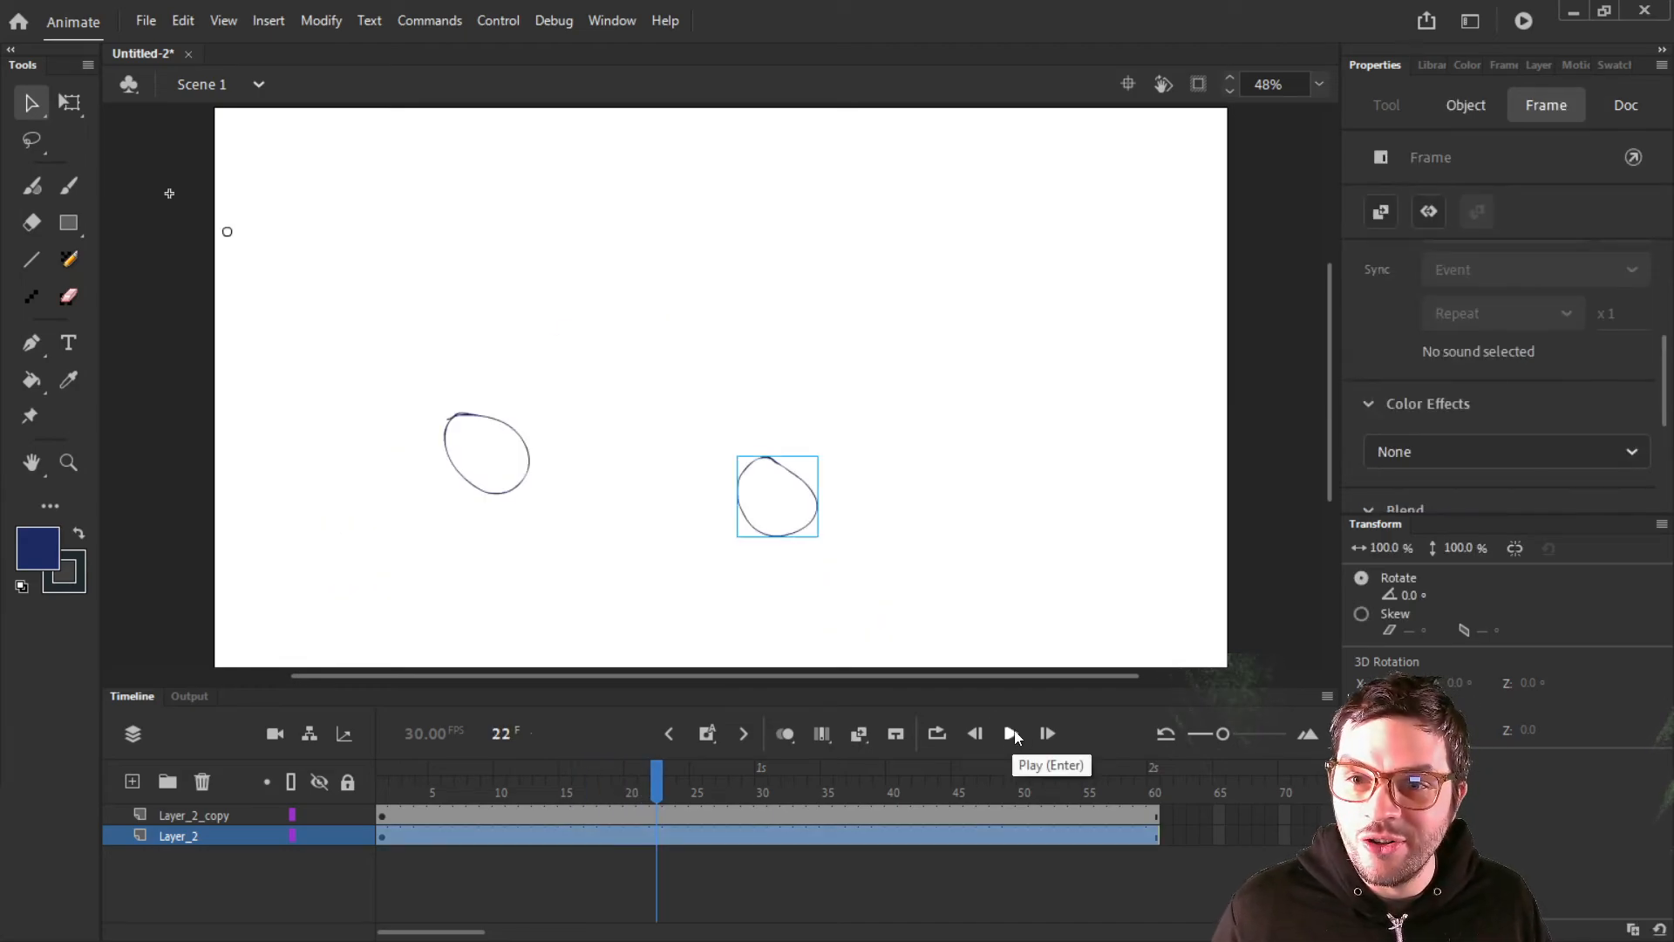